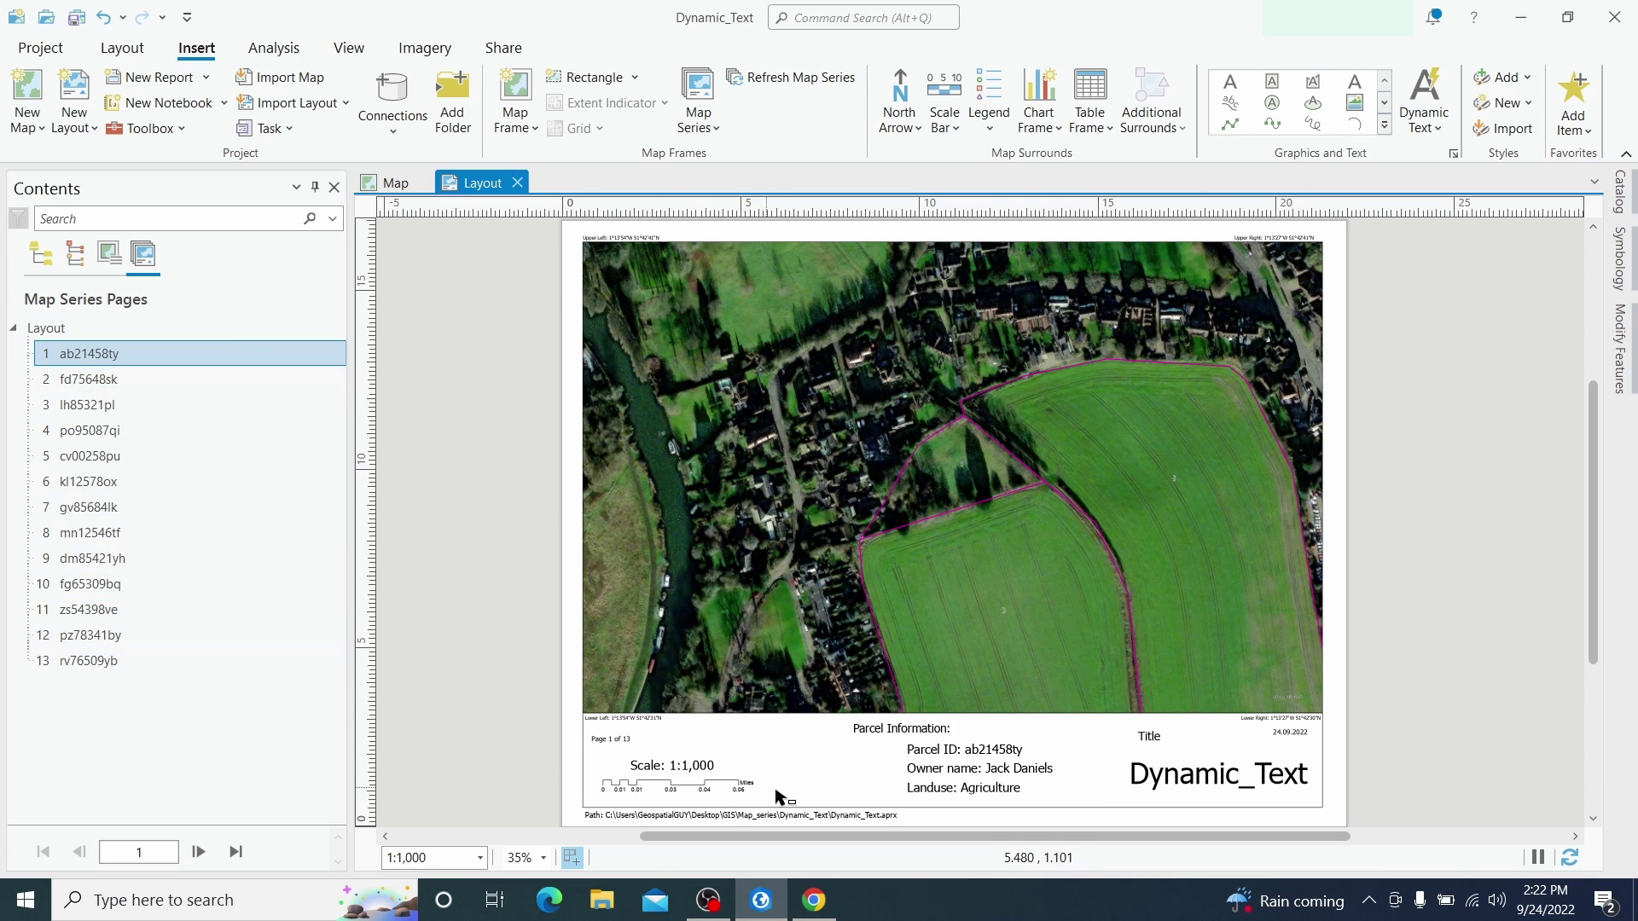
# Bring the layout's lower panel into view and show map series page 2, fd75648sk
pyautogui.scroll(3, 714, 672)
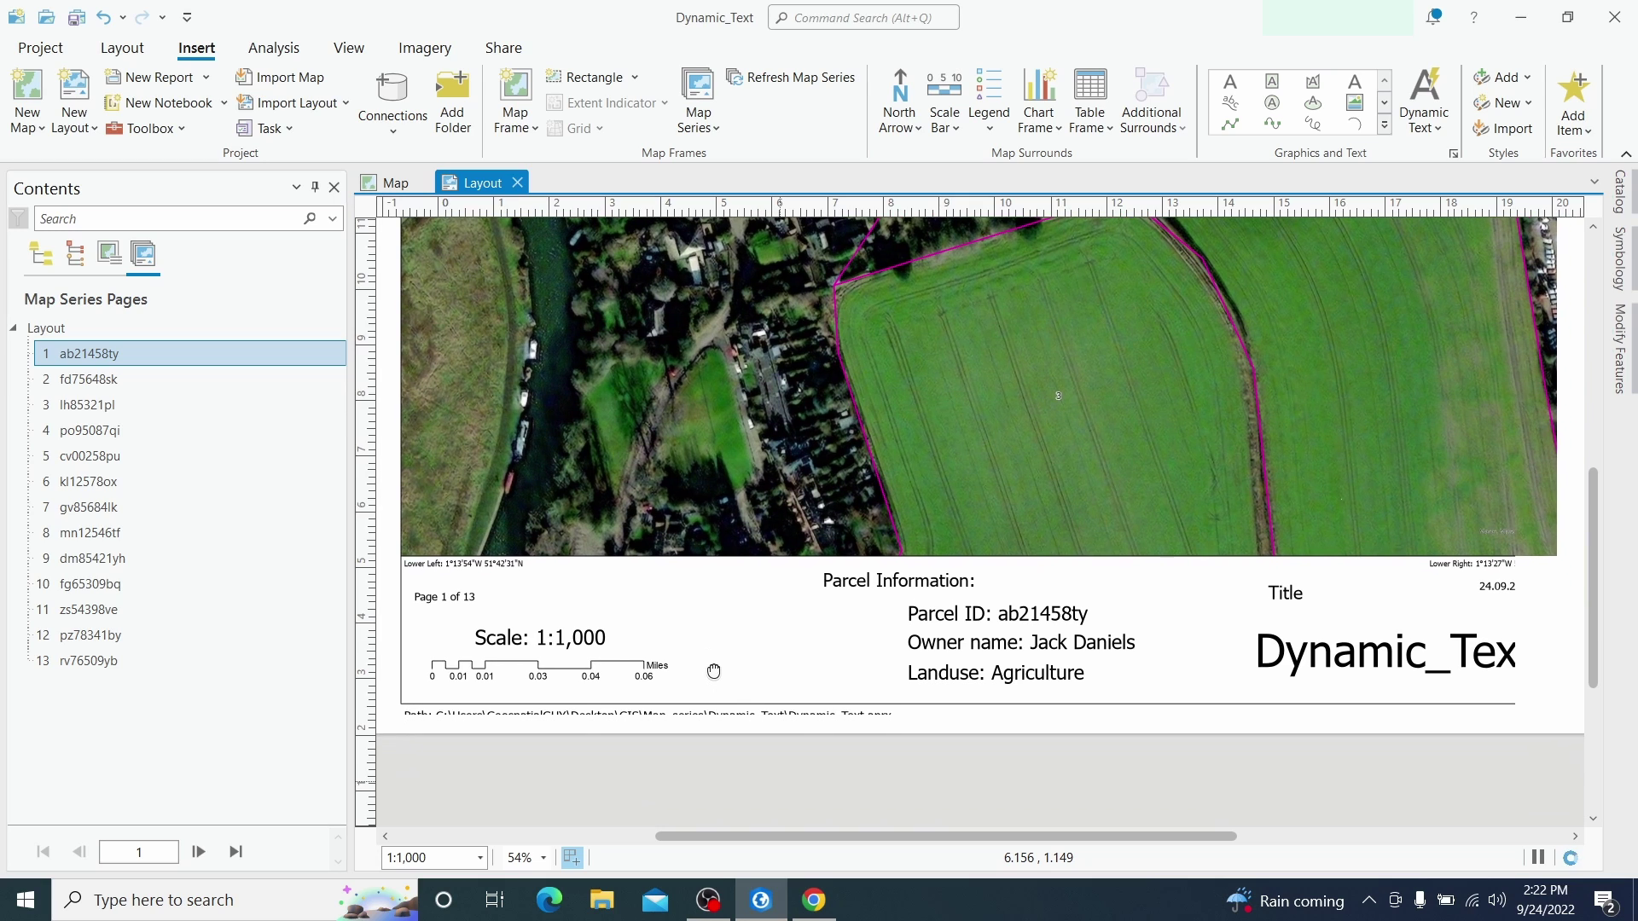
pyautogui.moveTo(714, 671); pyautogui.dragTo(711, 628)
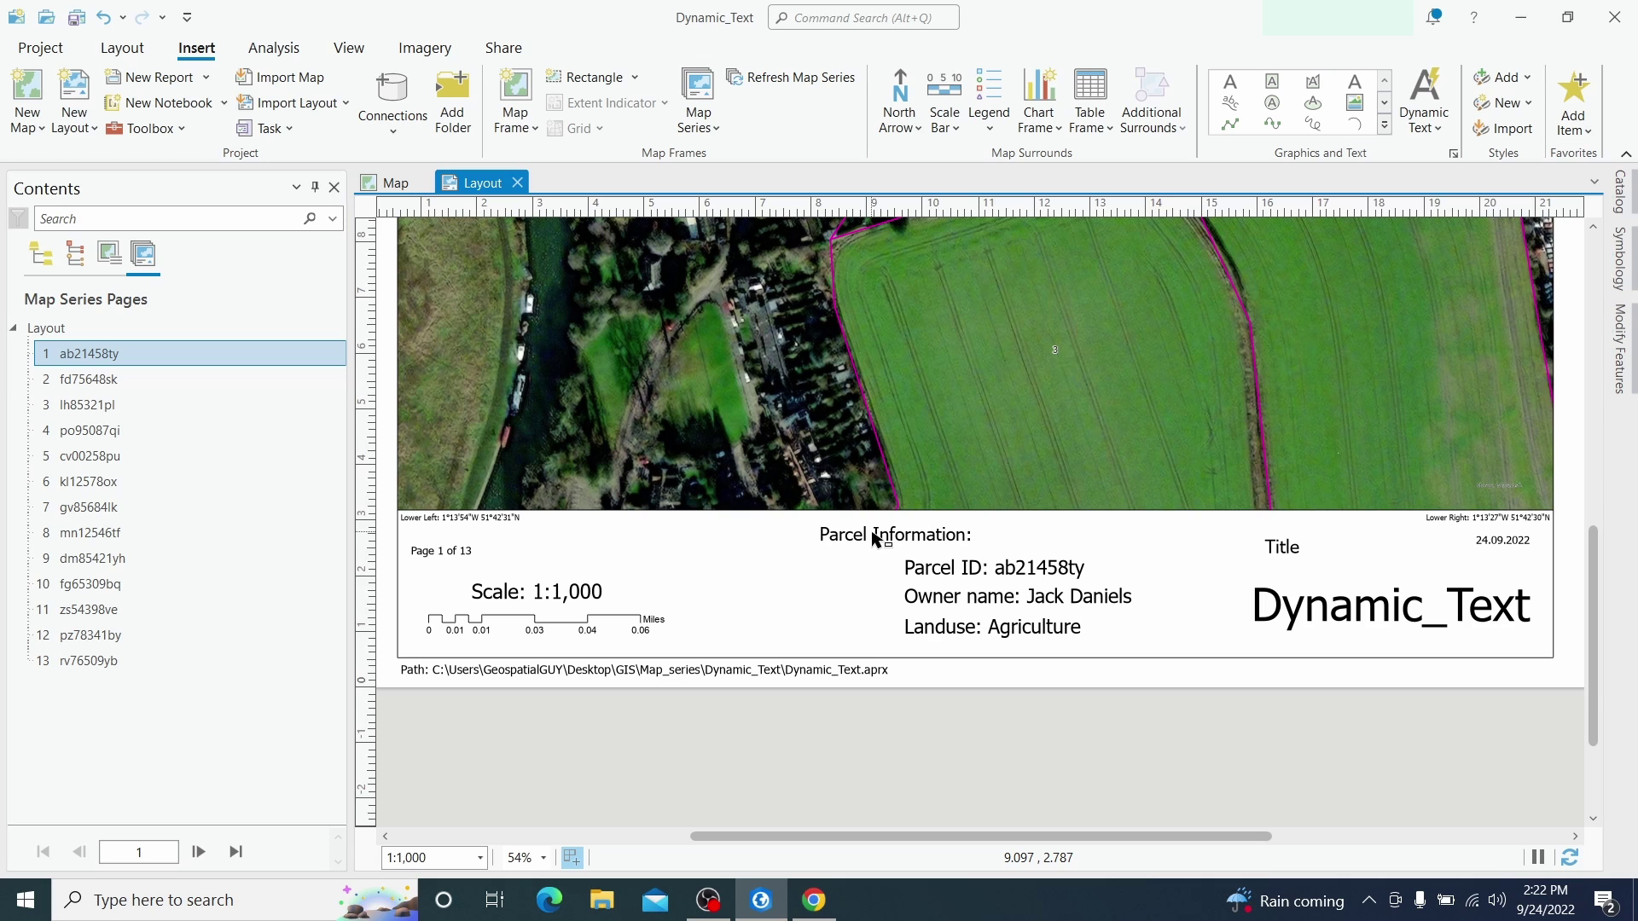
pyautogui.click(112, 387)
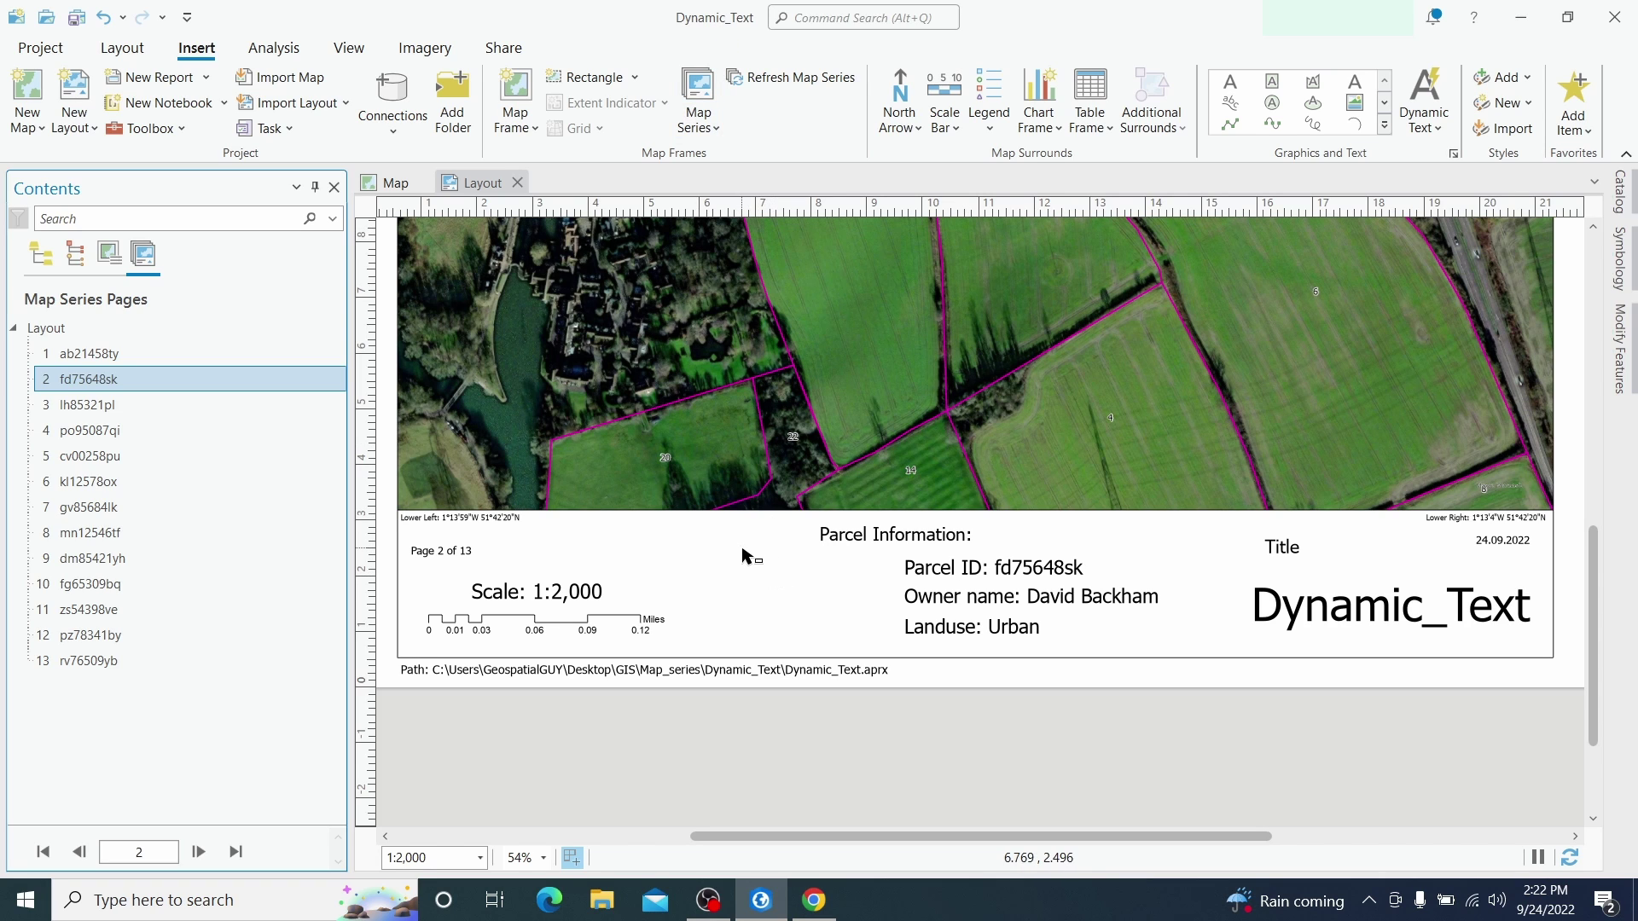
# Delete all the old info panel text elements and the file path text below the map
pyautogui.moveTo(836, 556); pyautogui.dragTo(856, 540)
pyautogui.scroll(-3, 855, 539)
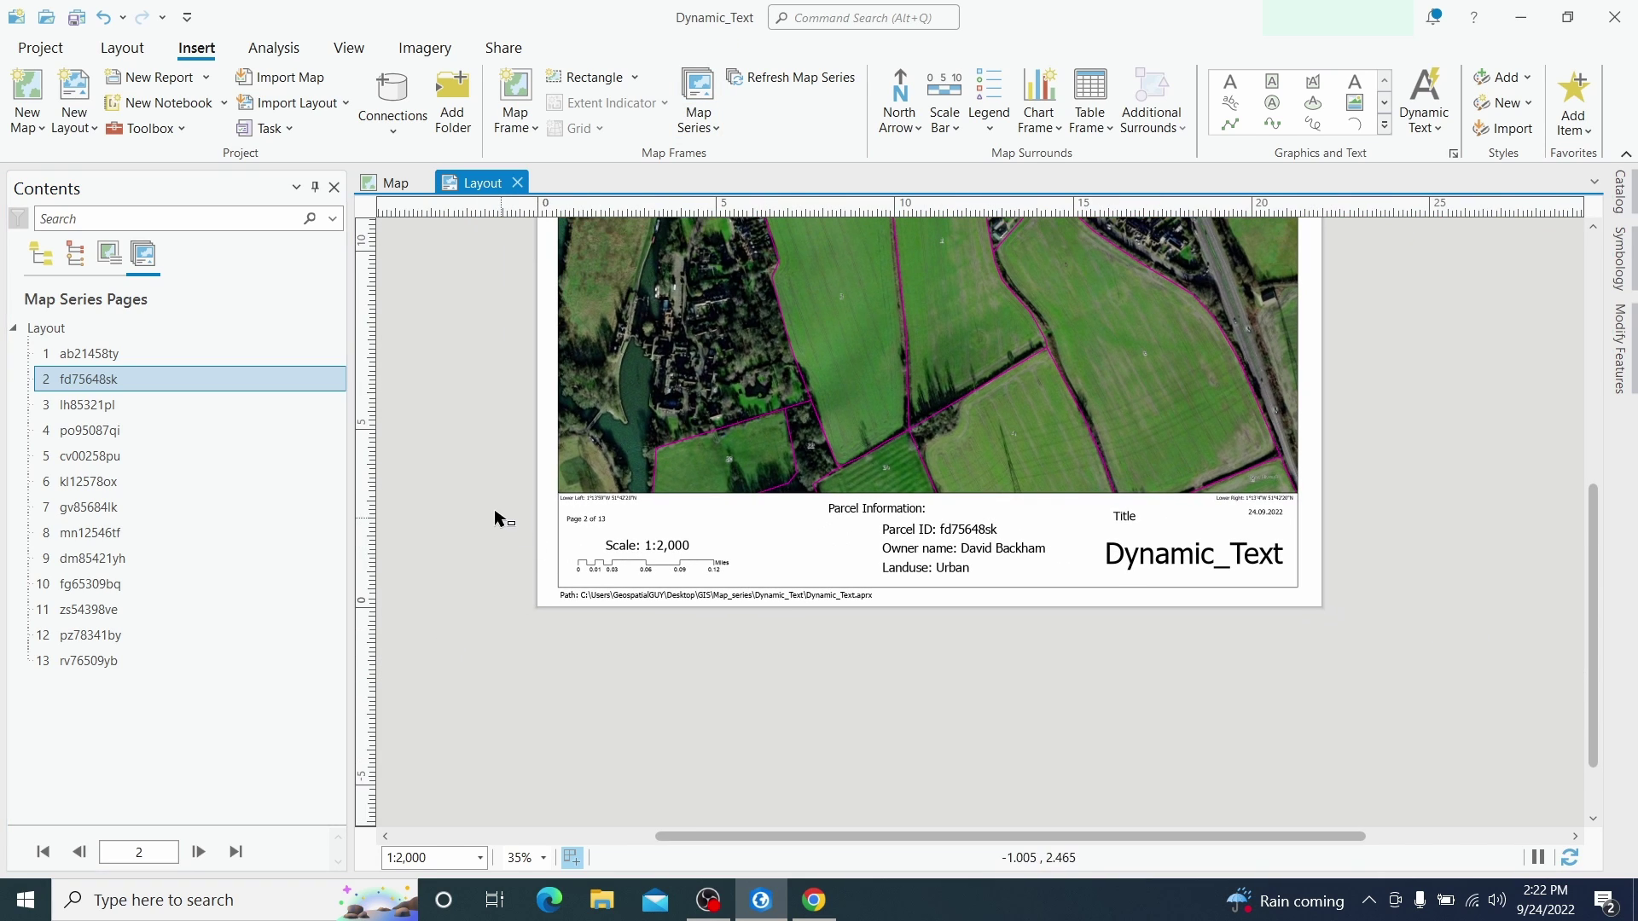
pyautogui.moveTo(491, 504); pyautogui.dragTo(1355, 585)
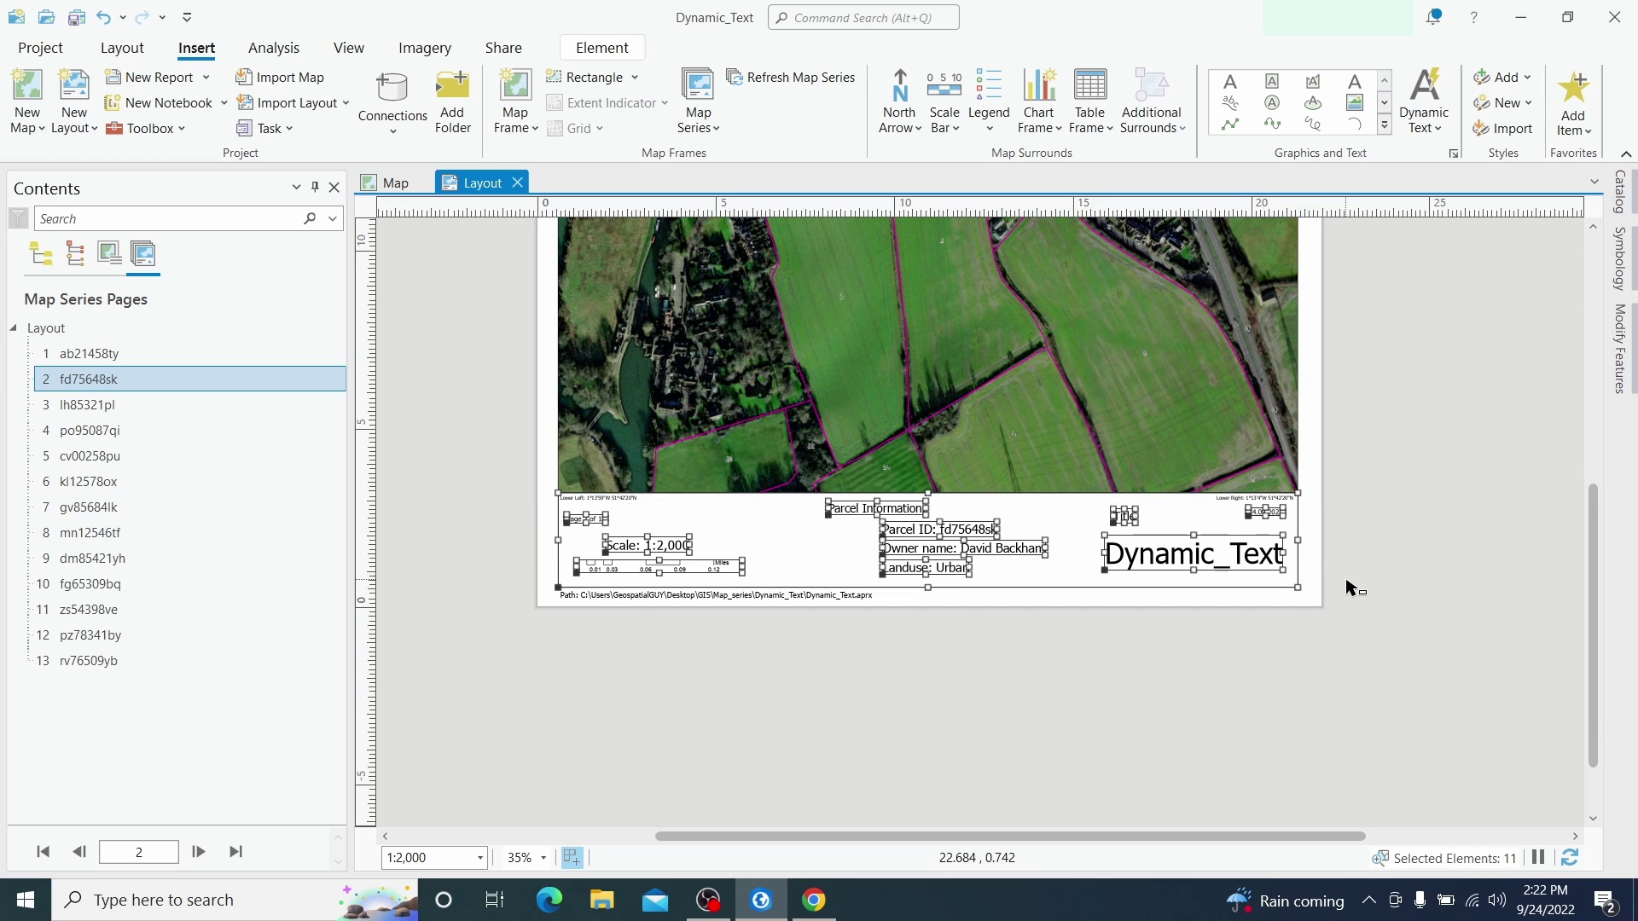
pyautogui.press('Delete')
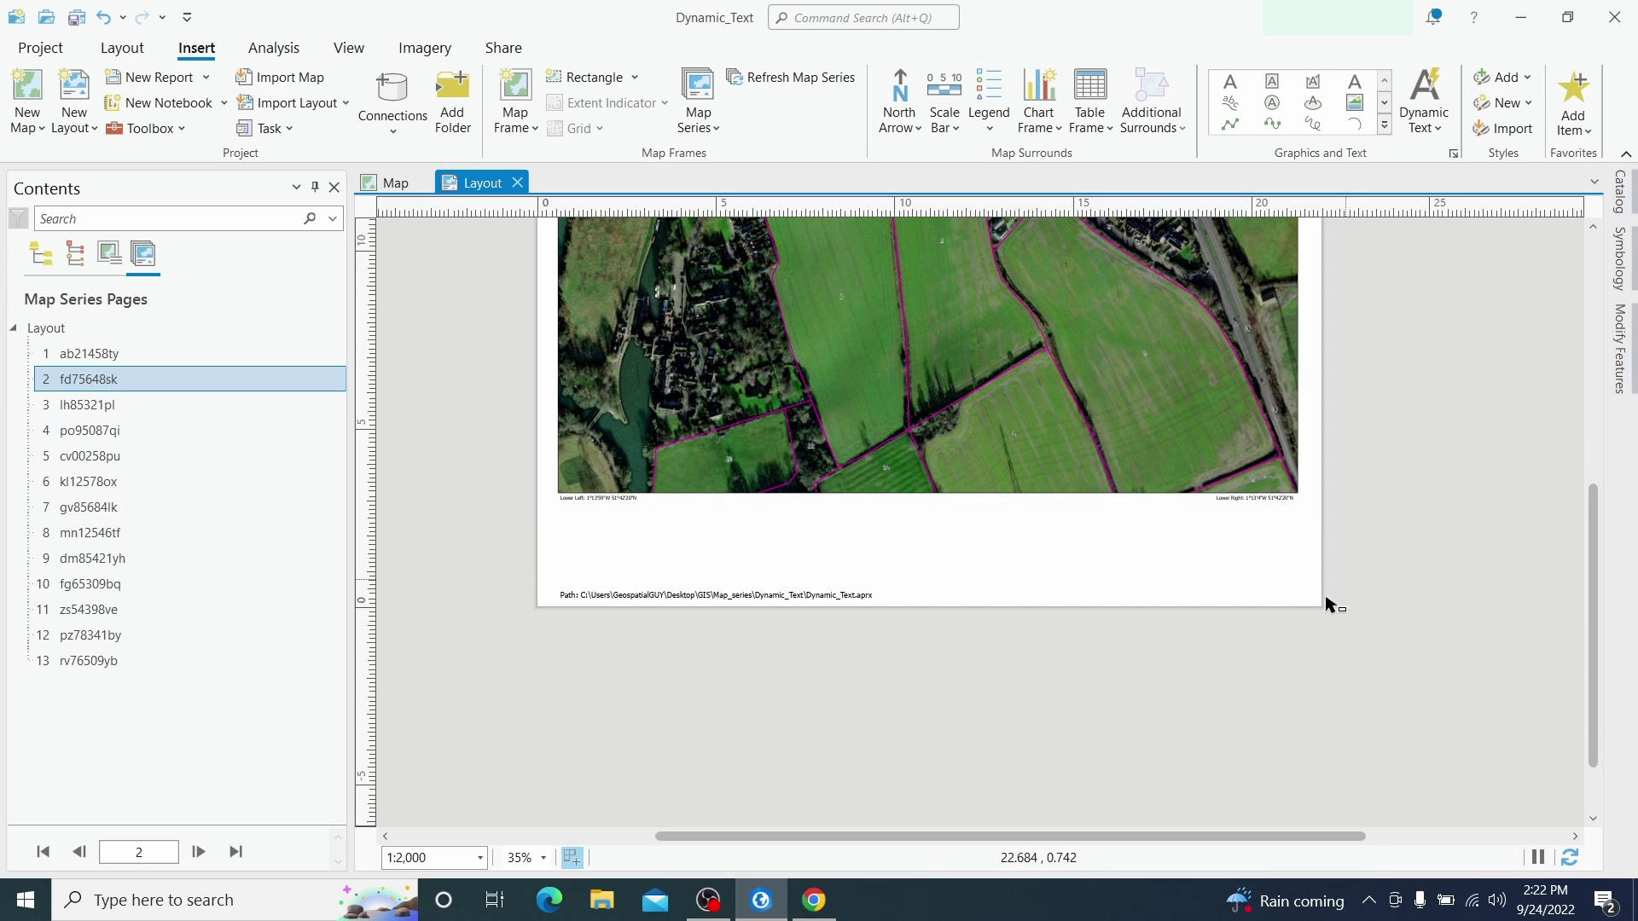
pyautogui.click(738, 597)
pyautogui.press('Delete')
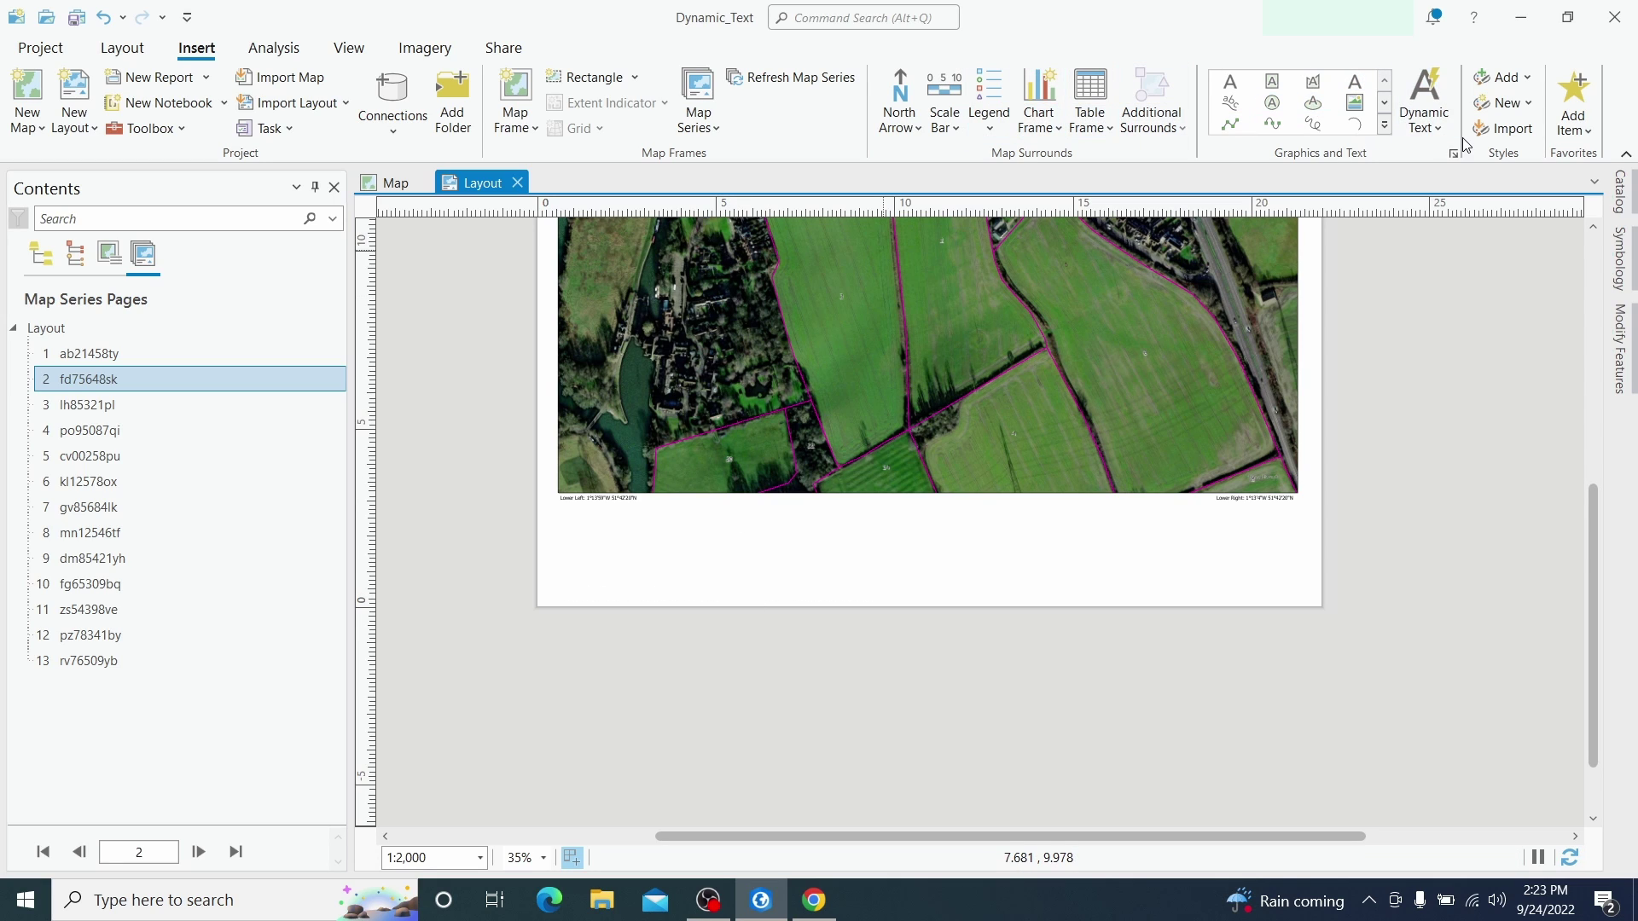
# Draw an empty rectangle across the page below the map frame
pyautogui.click(1385, 125)
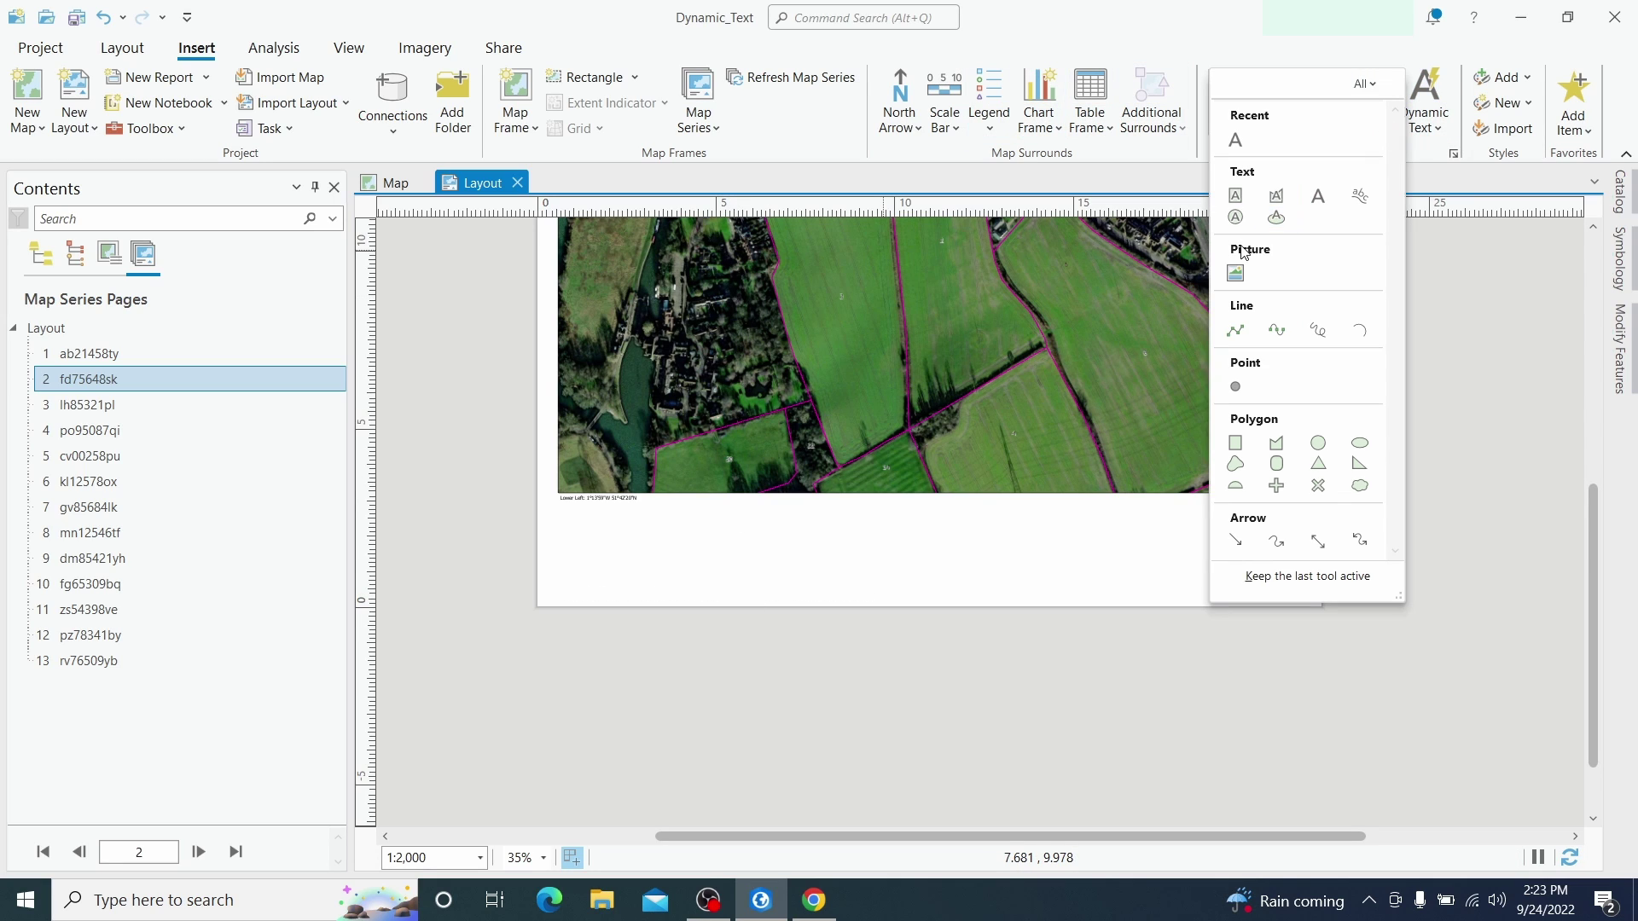
pyautogui.click(1237, 444)
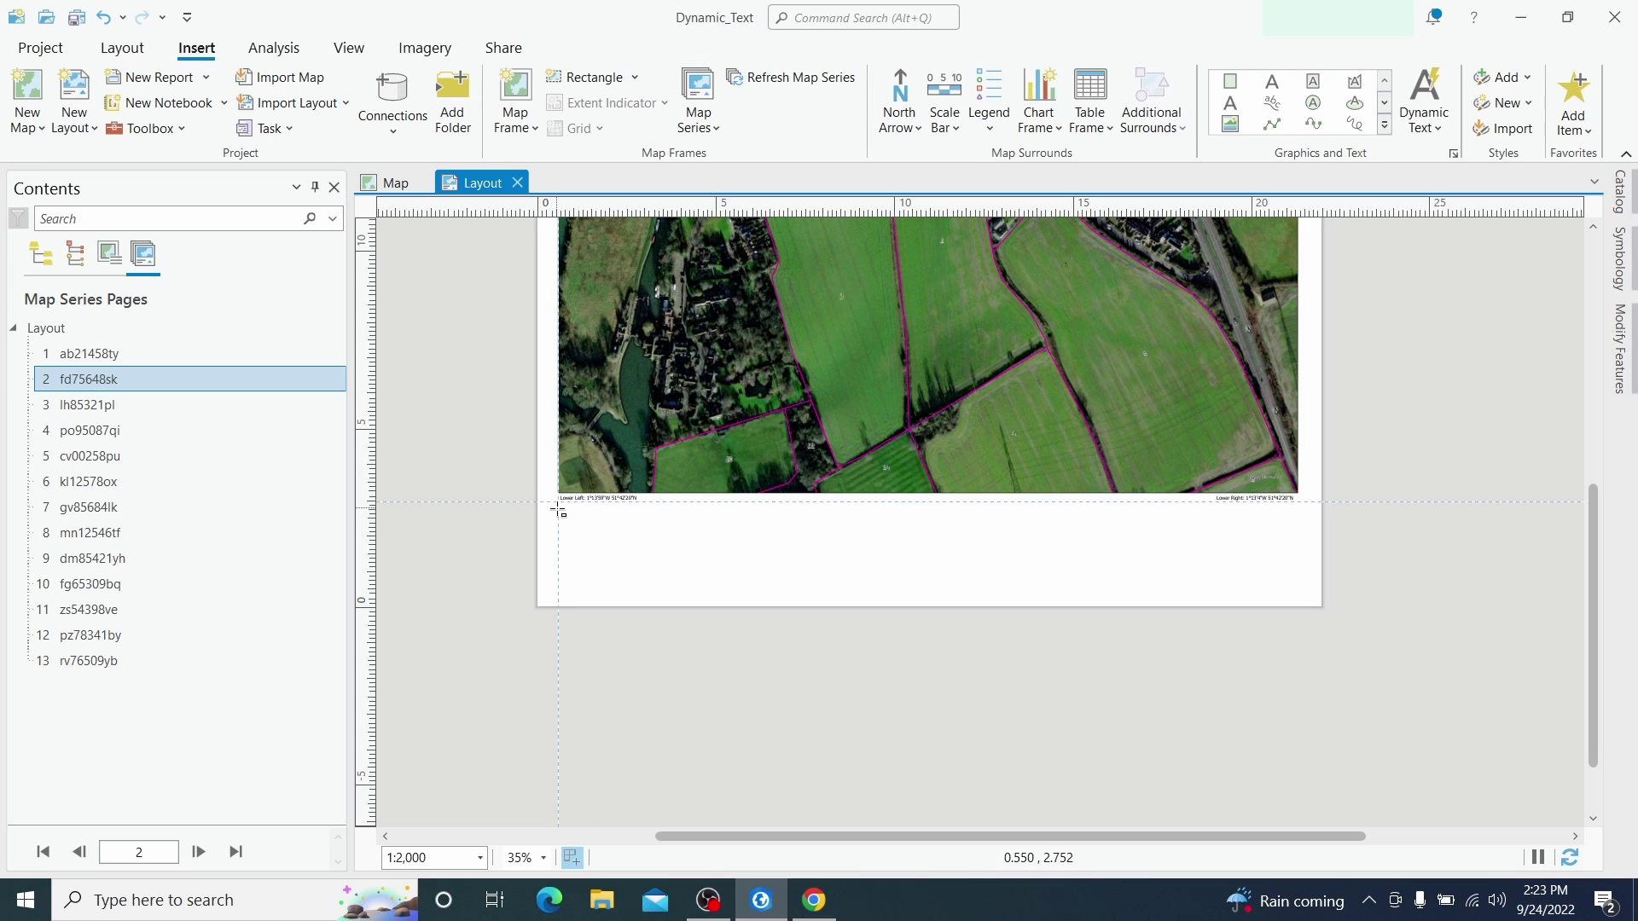
pyautogui.moveTo(558, 502)
pyautogui.mouseDown()
pyautogui.moveTo(1071, 580)
pyautogui.moveTo(1297, 599)
pyautogui.moveTo(1297, 584)
pyautogui.mouseUp()
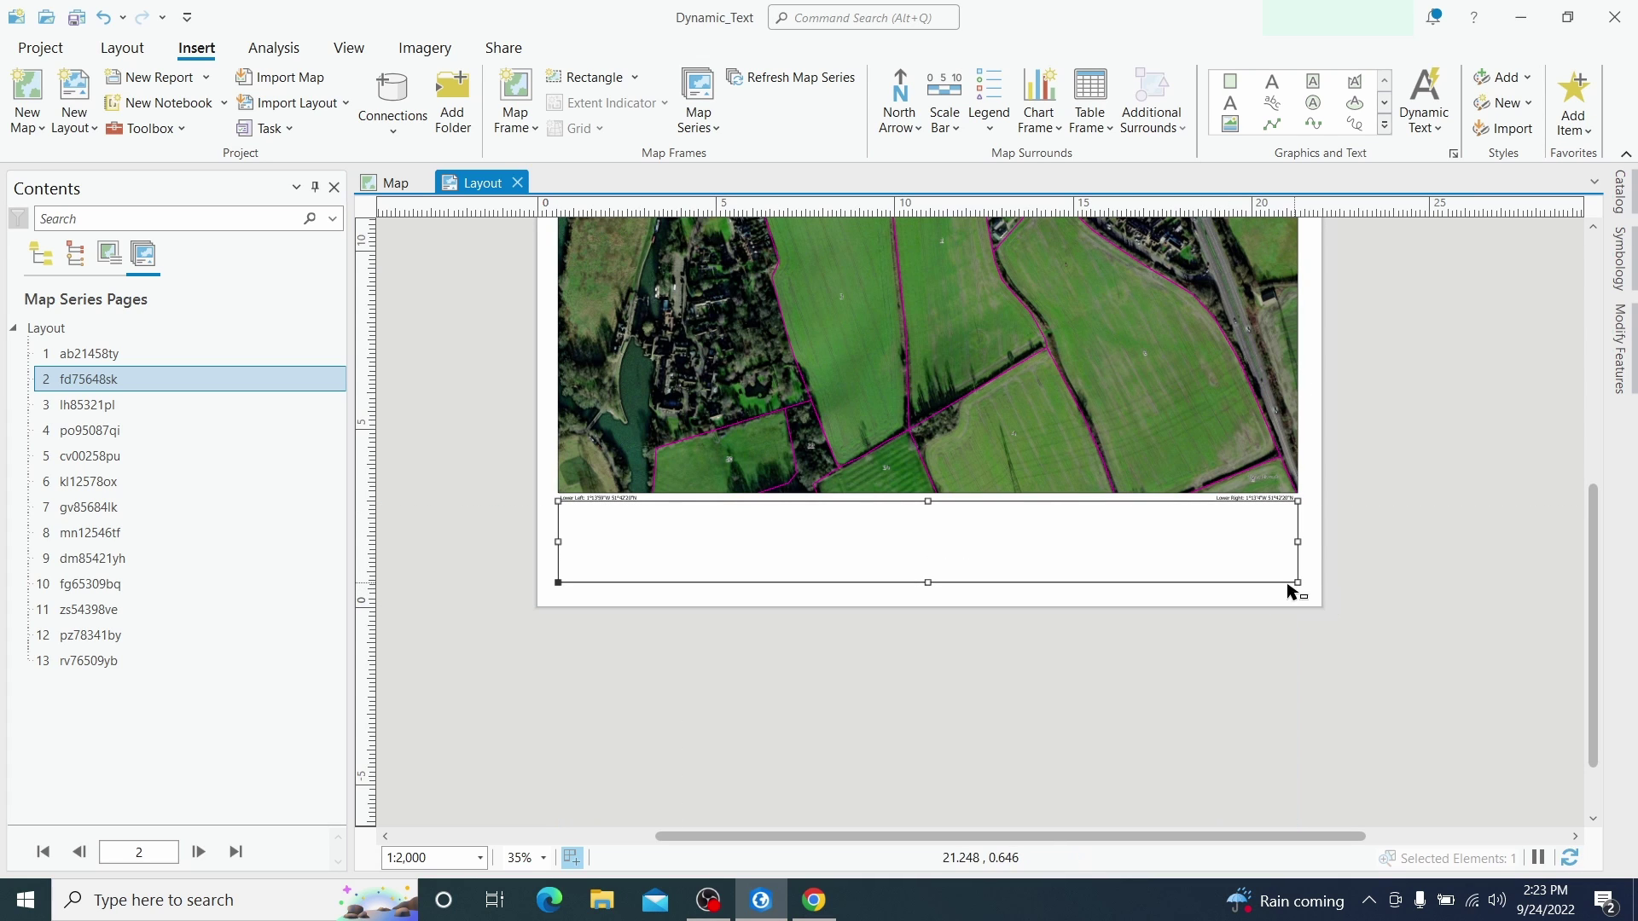
pyautogui.scroll(4, 548, 529)
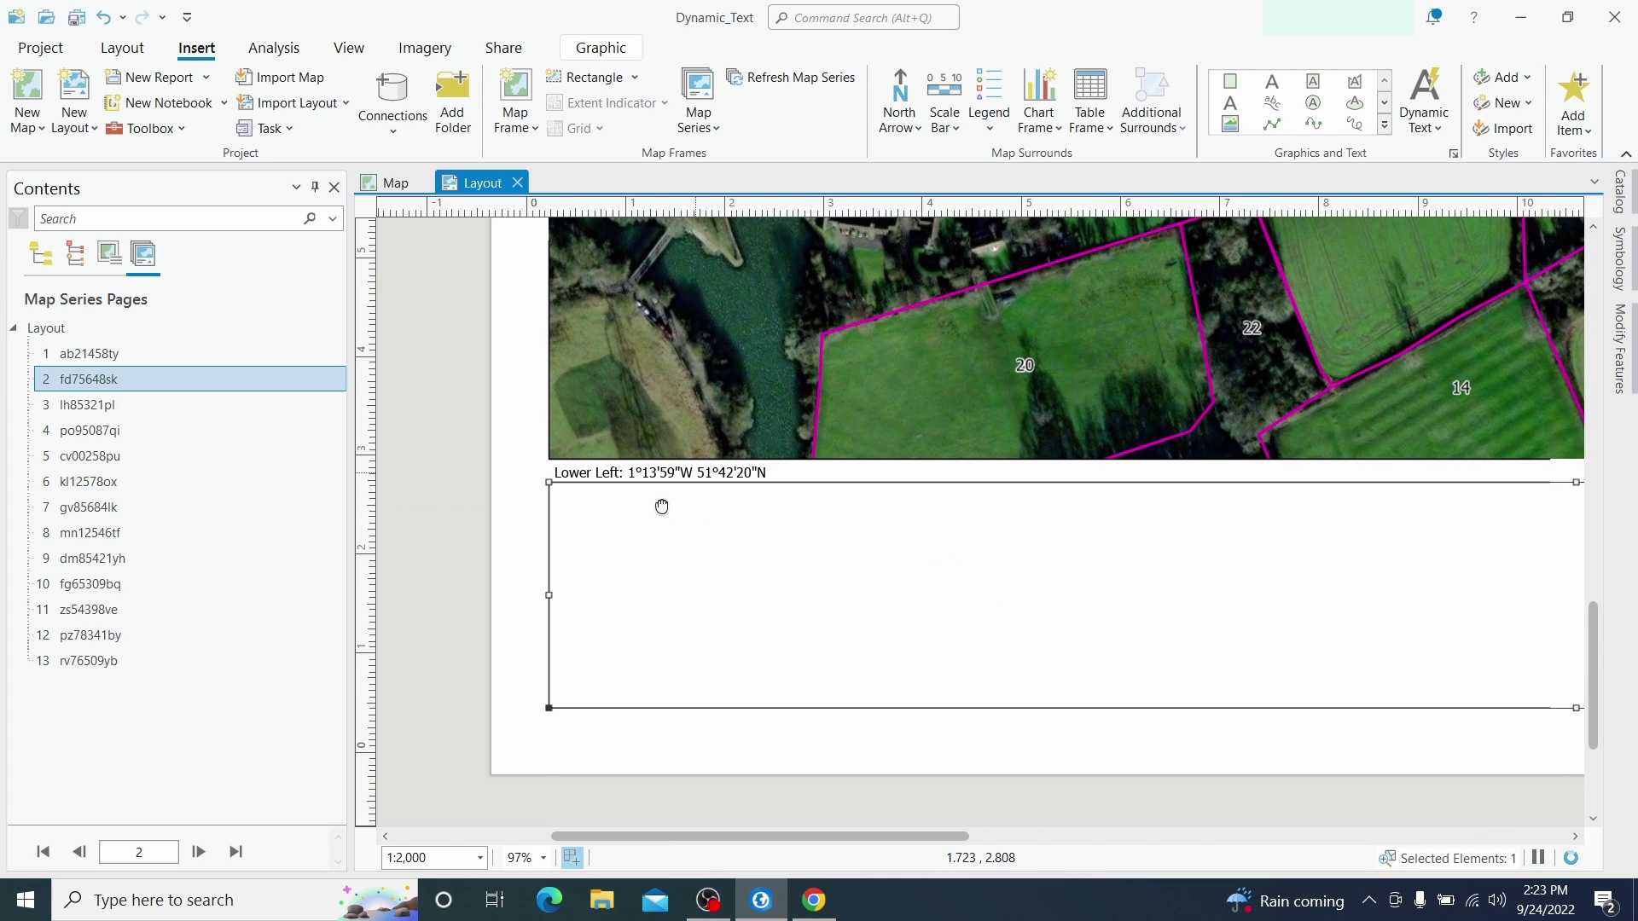
pyautogui.click(662, 479)
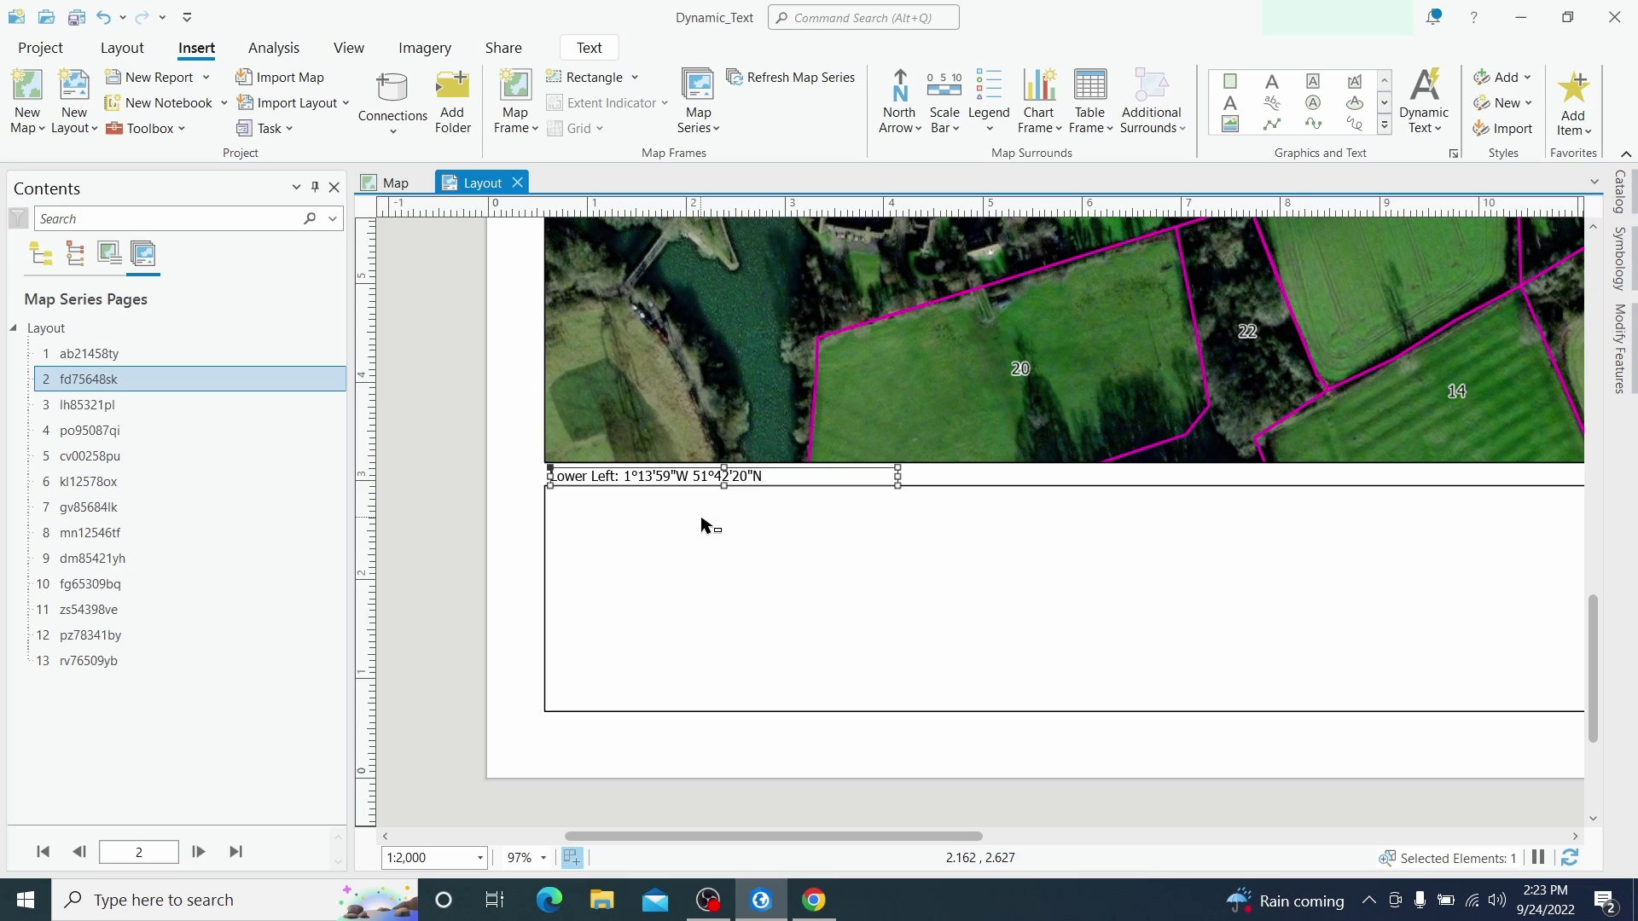
# Delete the old Lower Left text and place new Lower Left dynamic text under the map
pyautogui.press('Delete')
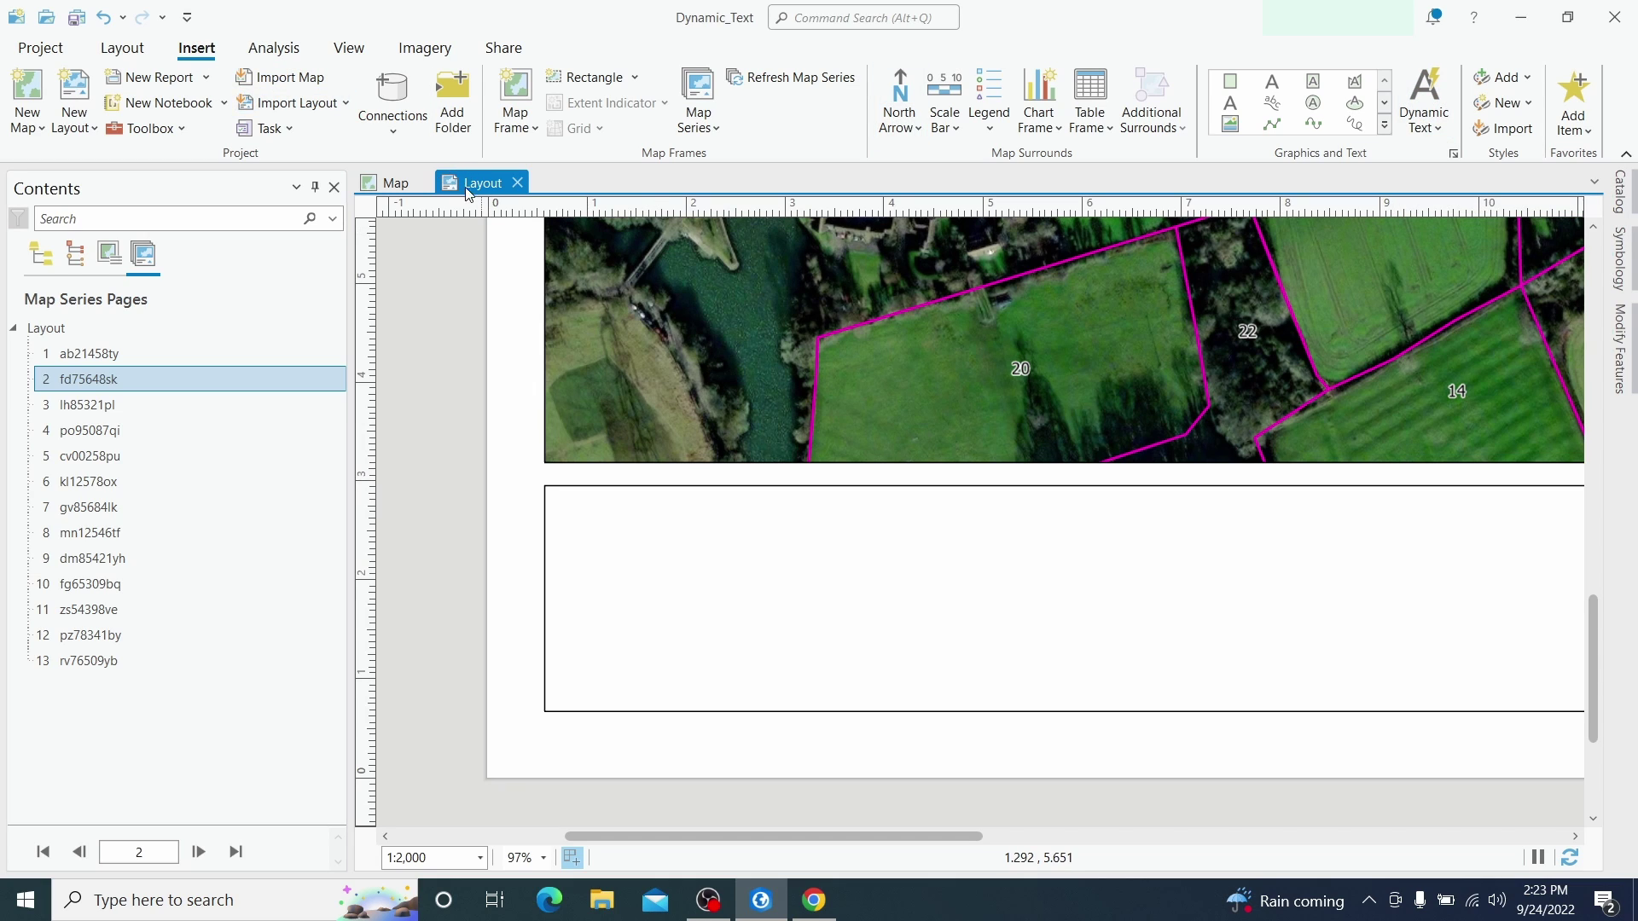
pyautogui.click(1434, 135)
pyautogui.scroll(10, 1408, 448)
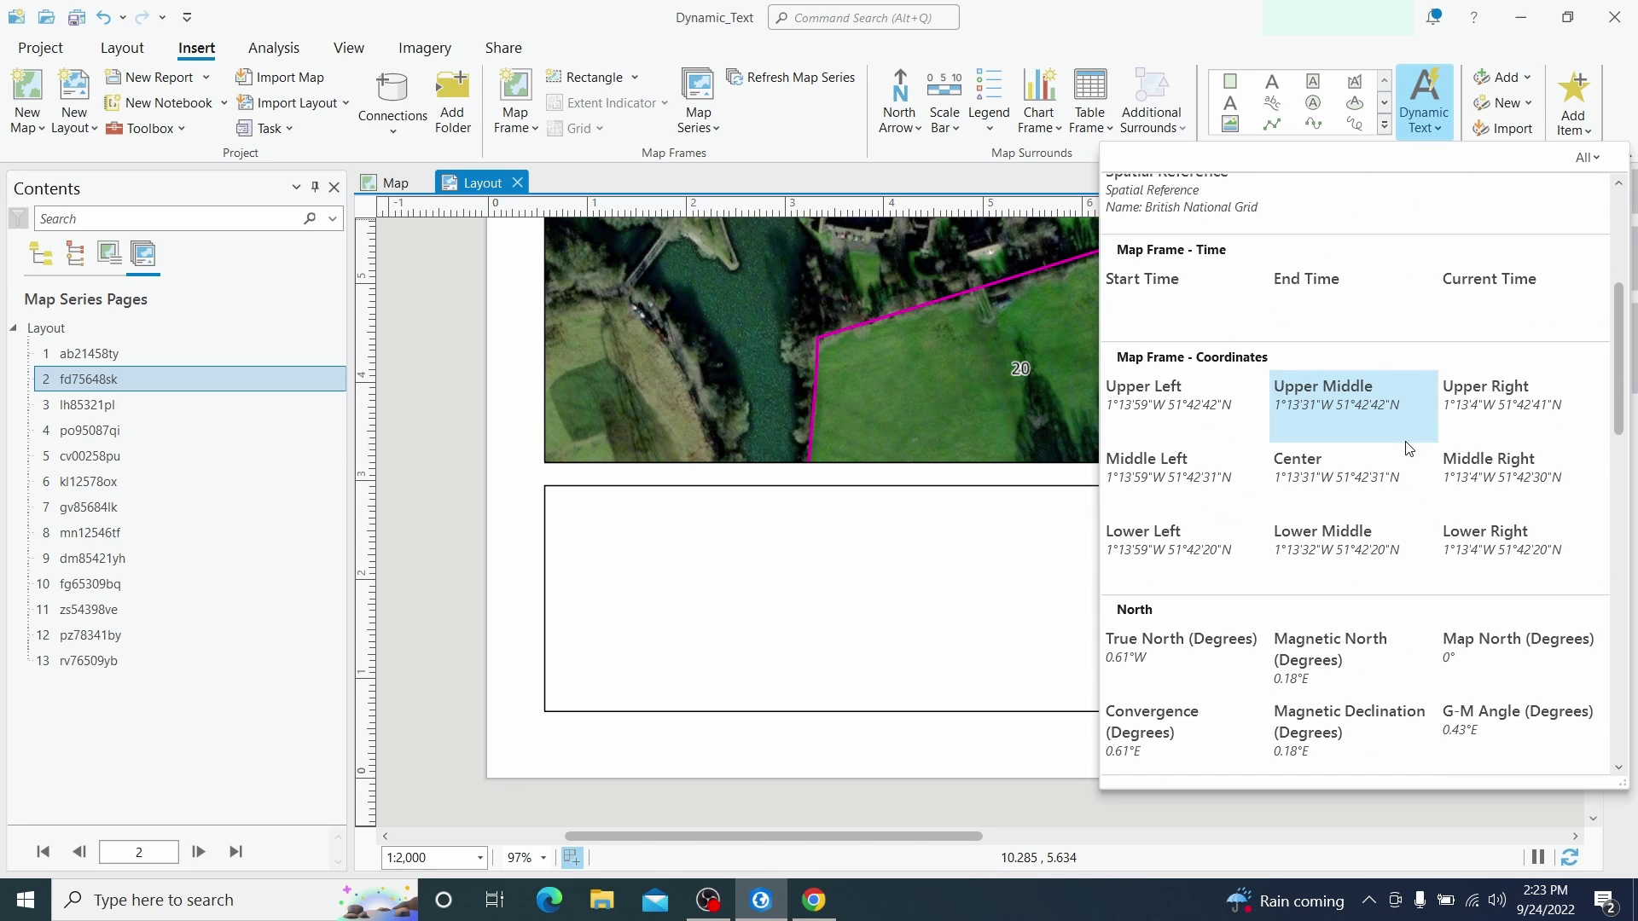
pyautogui.scroll(1, 1406, 445)
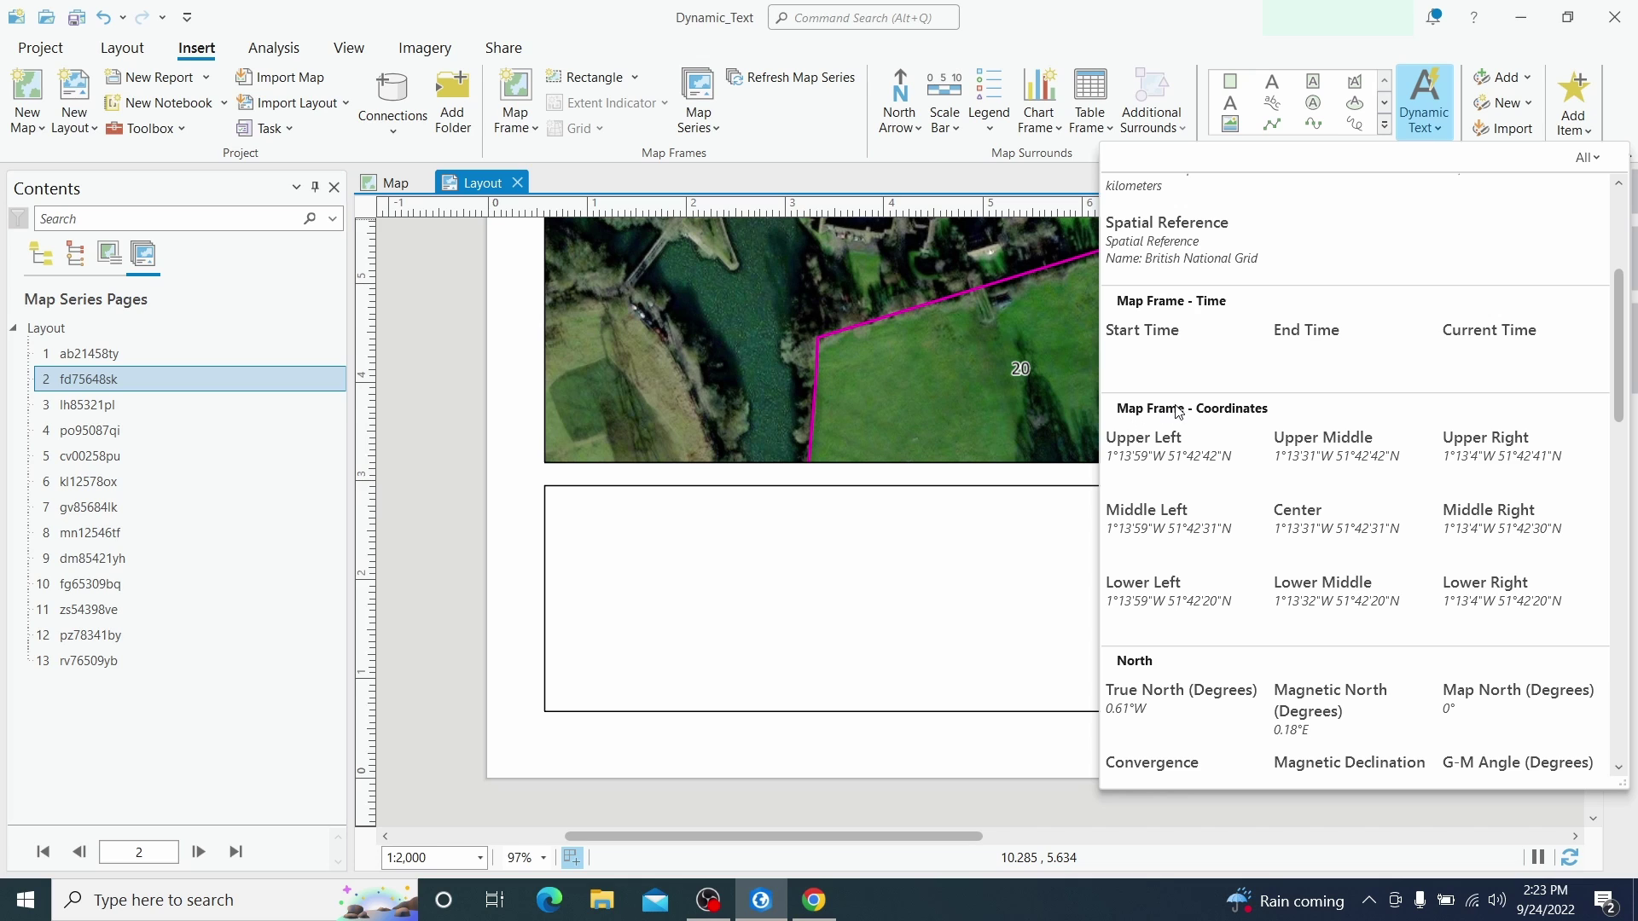
pyautogui.click(1167, 597)
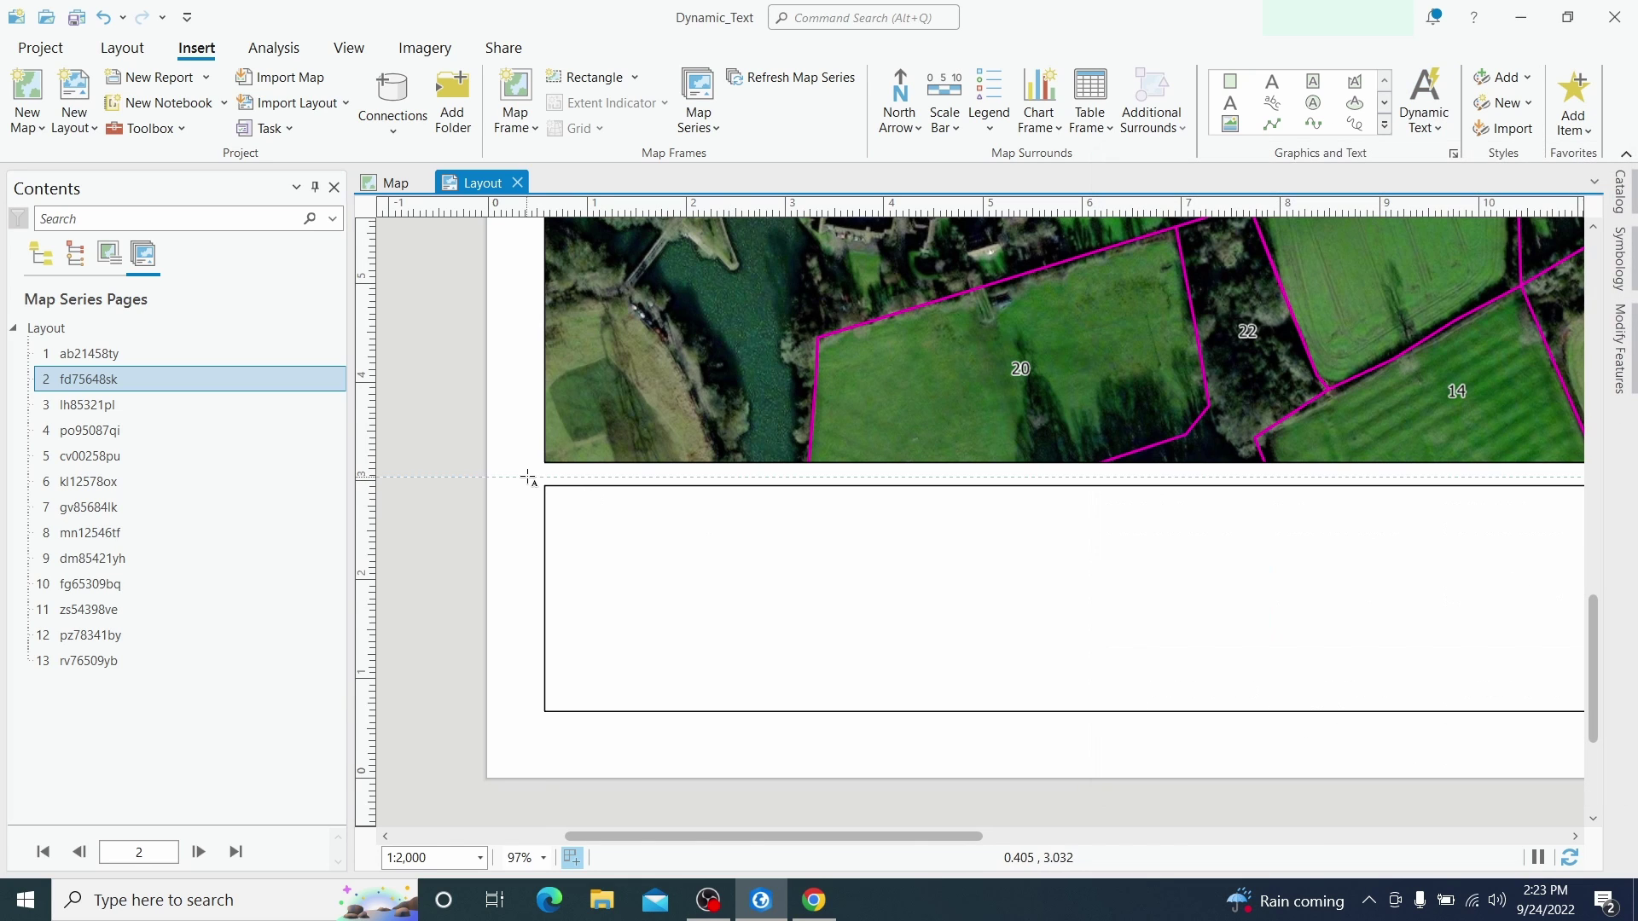
pyautogui.moveTo(547, 468); pyautogui.dragTo(848, 486)
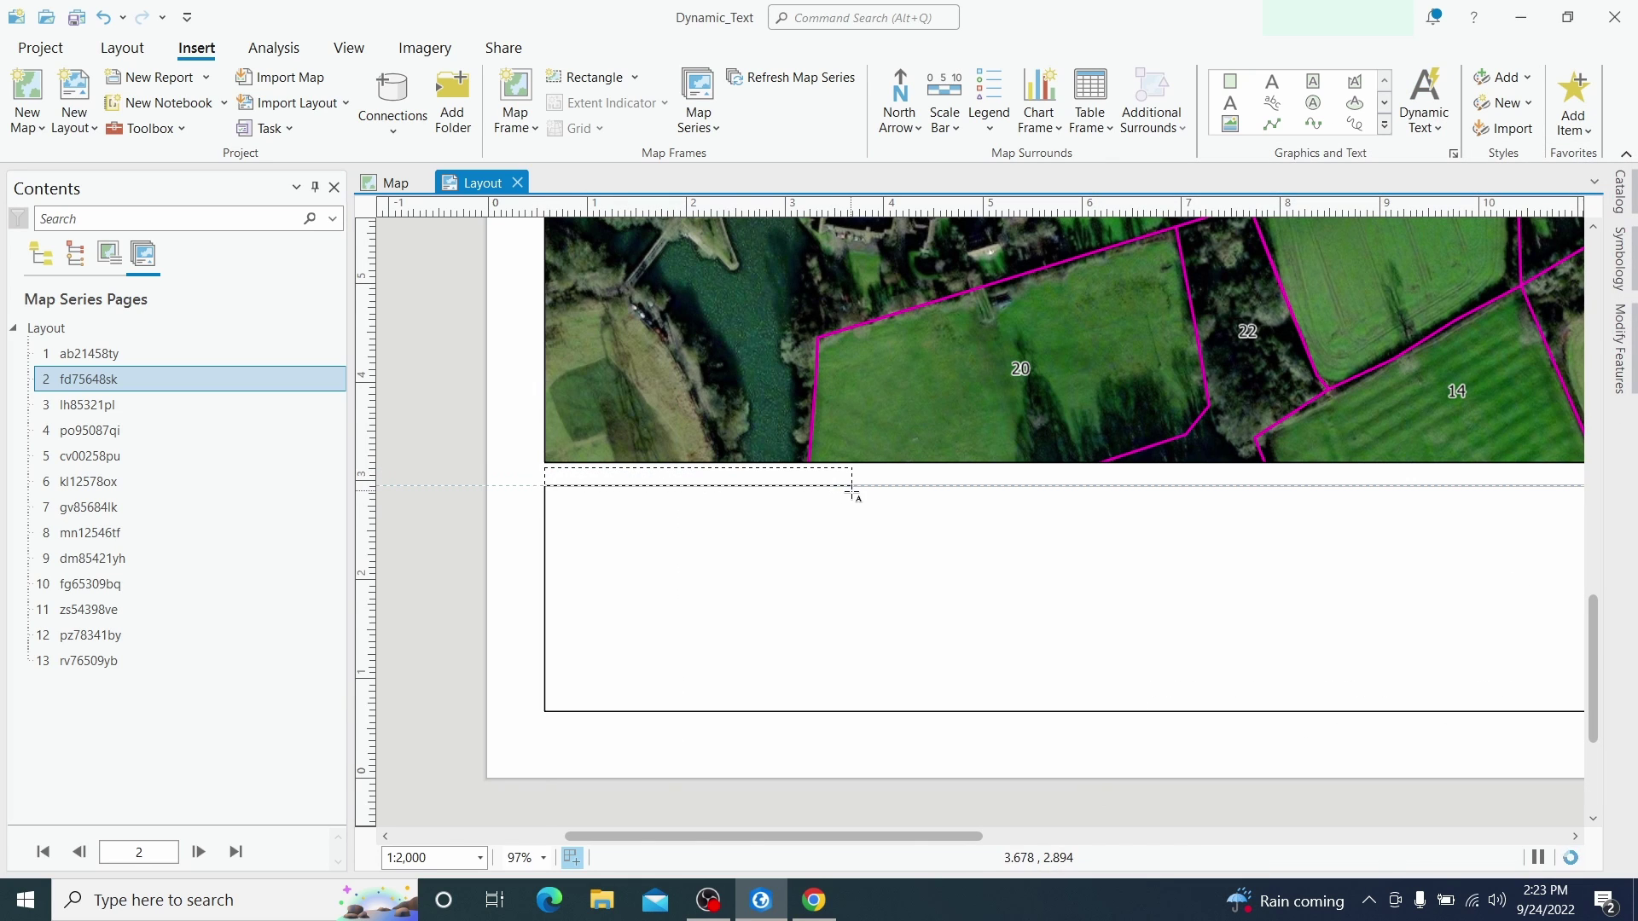
pyautogui.click(428, 465)
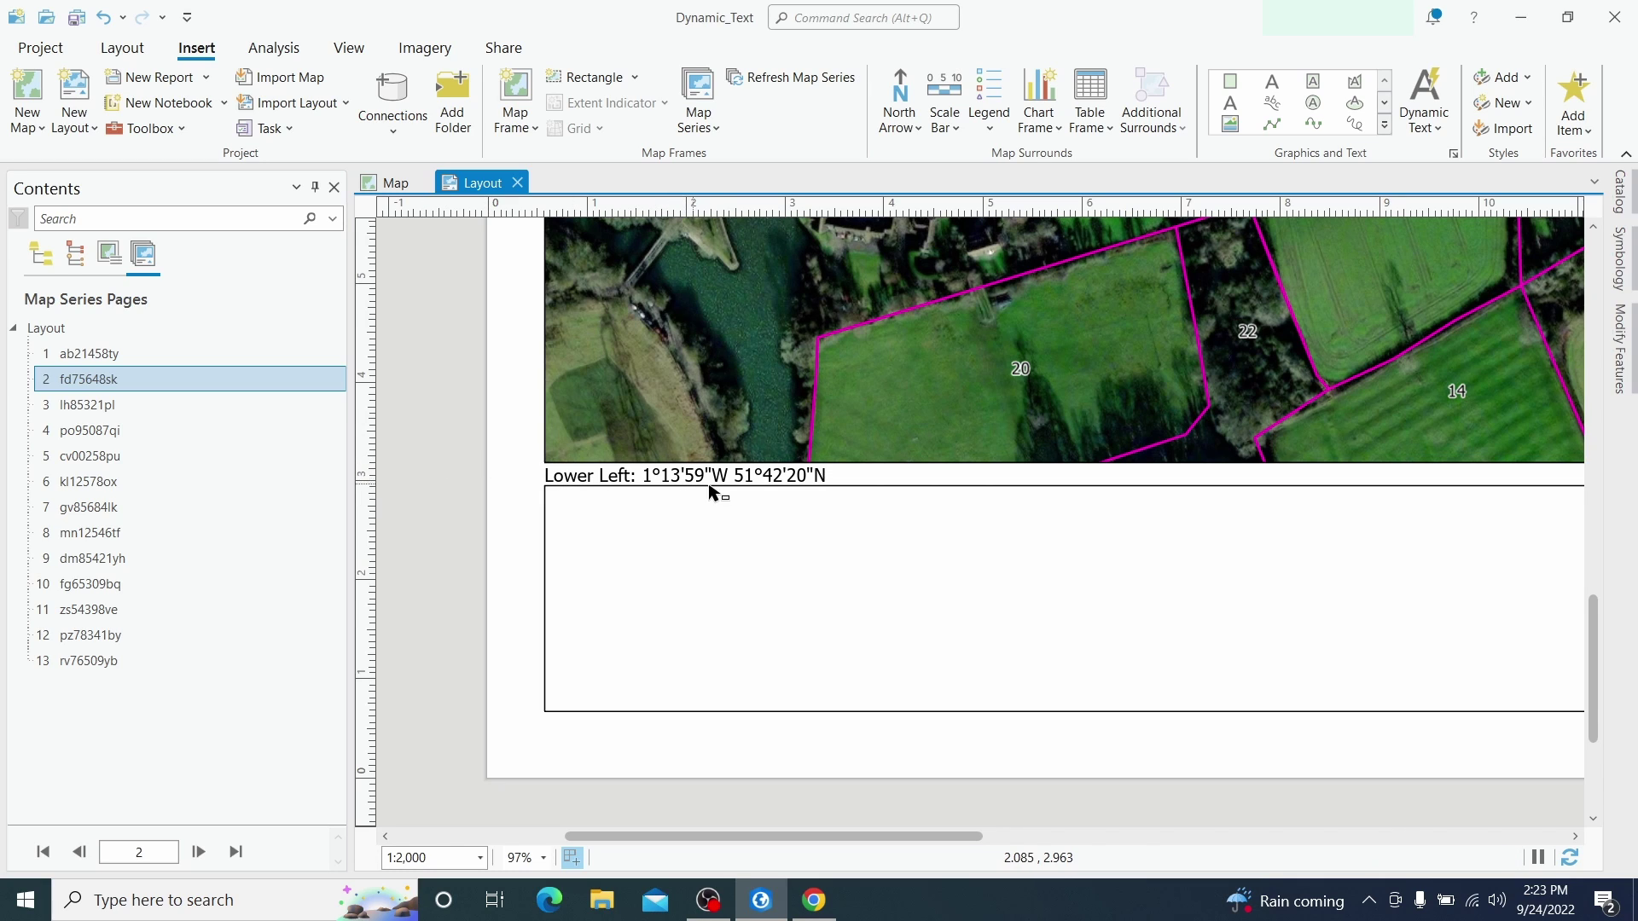
pyautogui.click(696, 482)
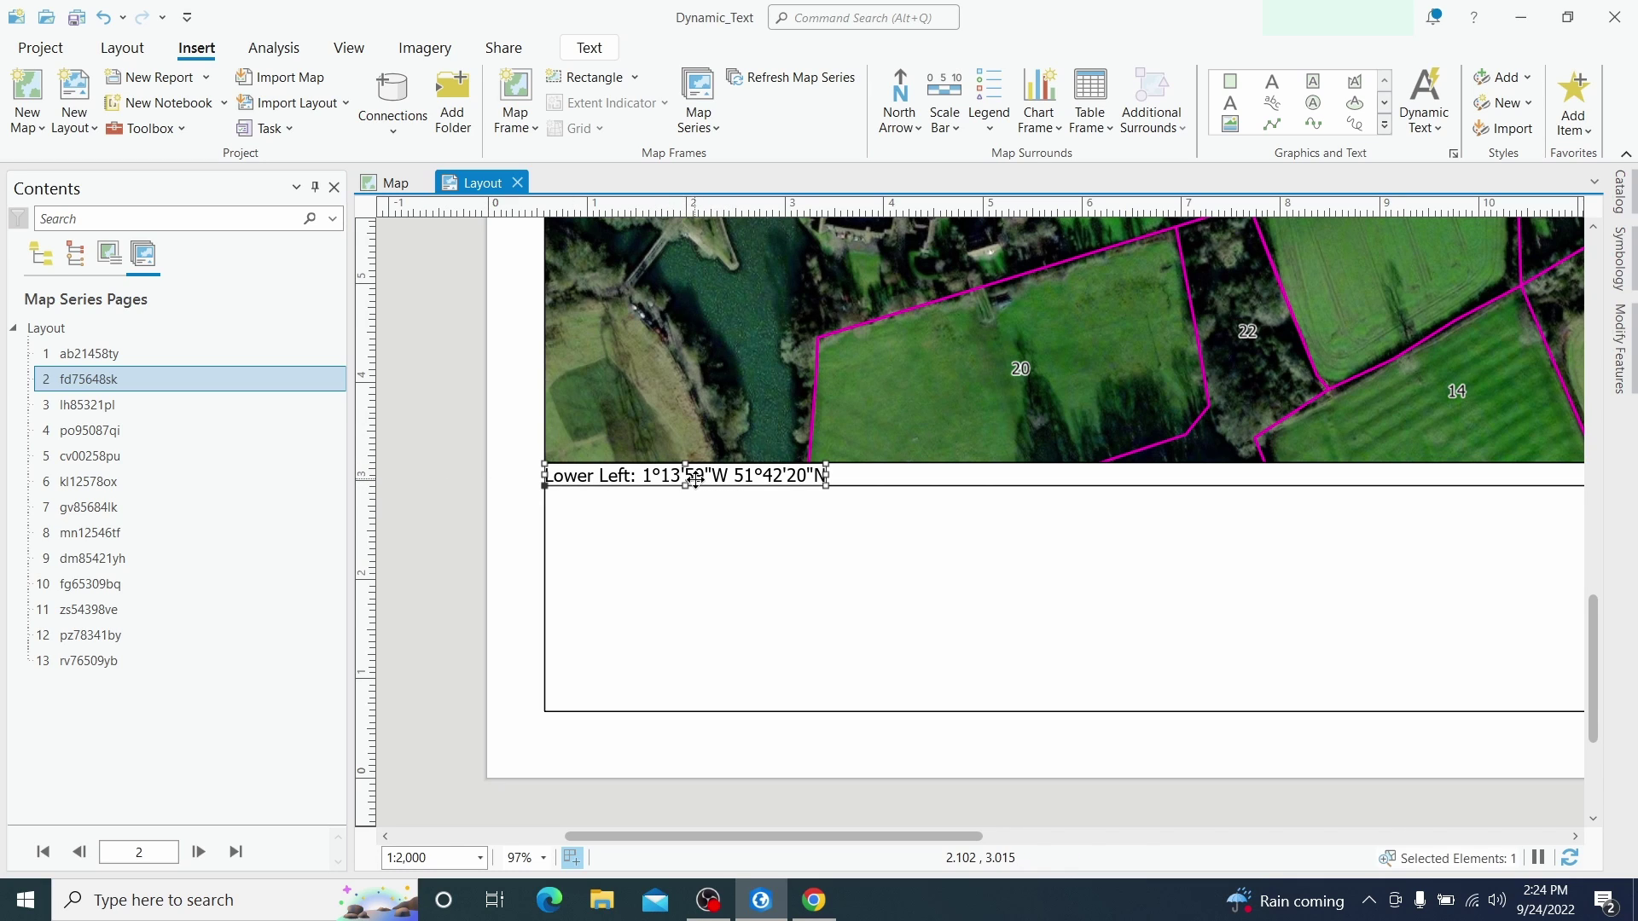
# Change the Lower Left dynamic text's units from dms to m, giving 452991E 201086N m
pyautogui.rightClick(697, 483)
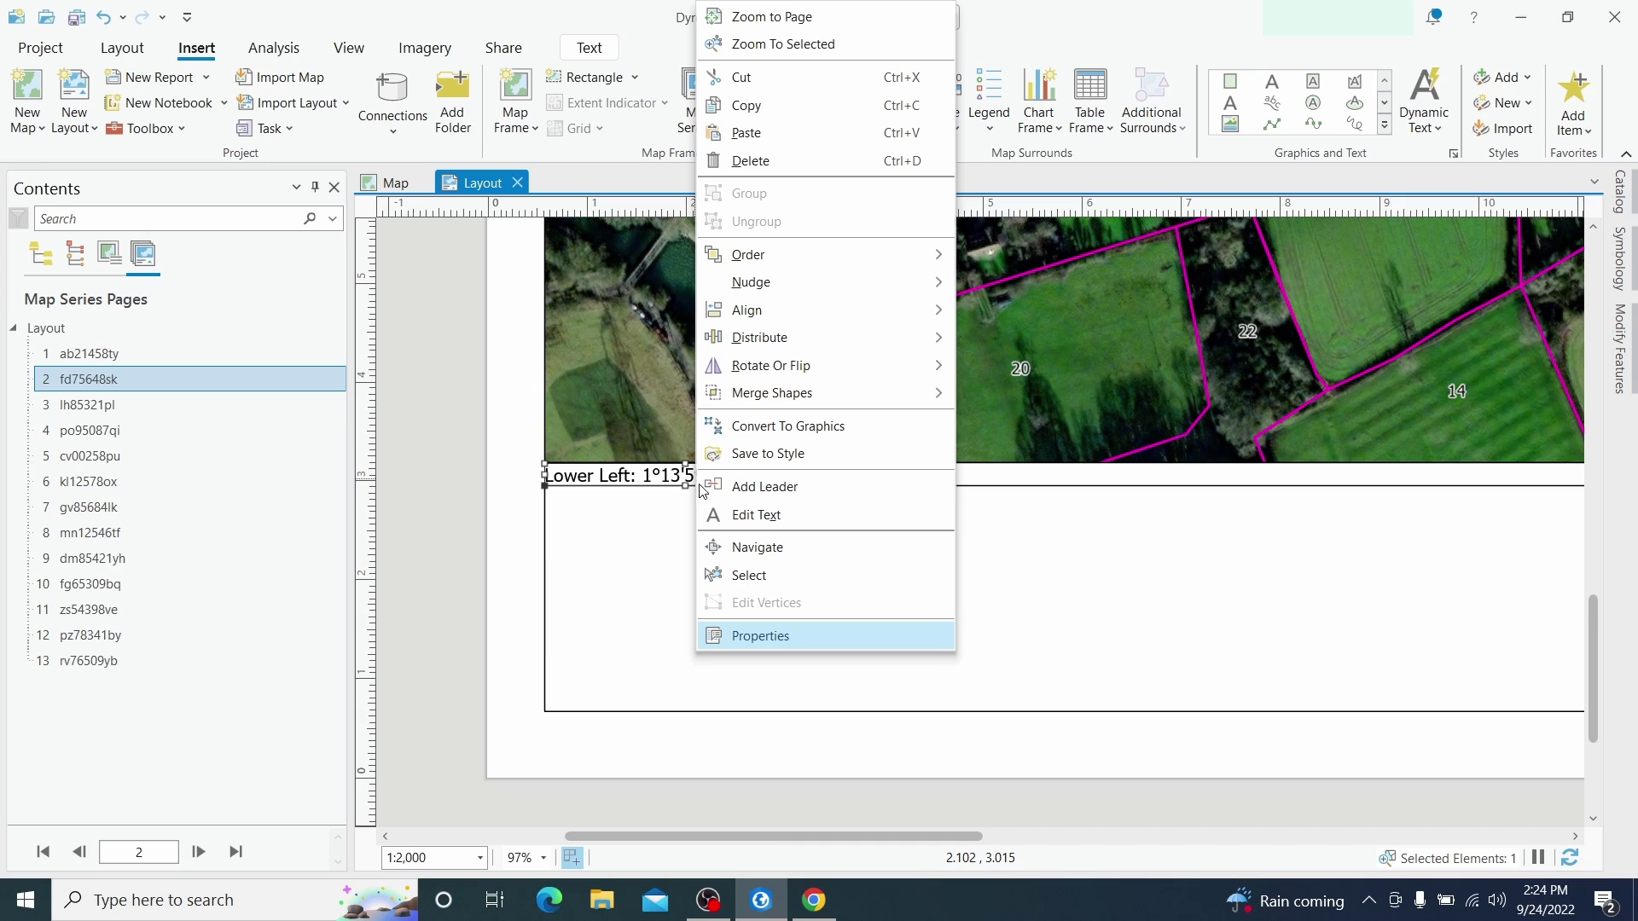
pyautogui.click(765, 635)
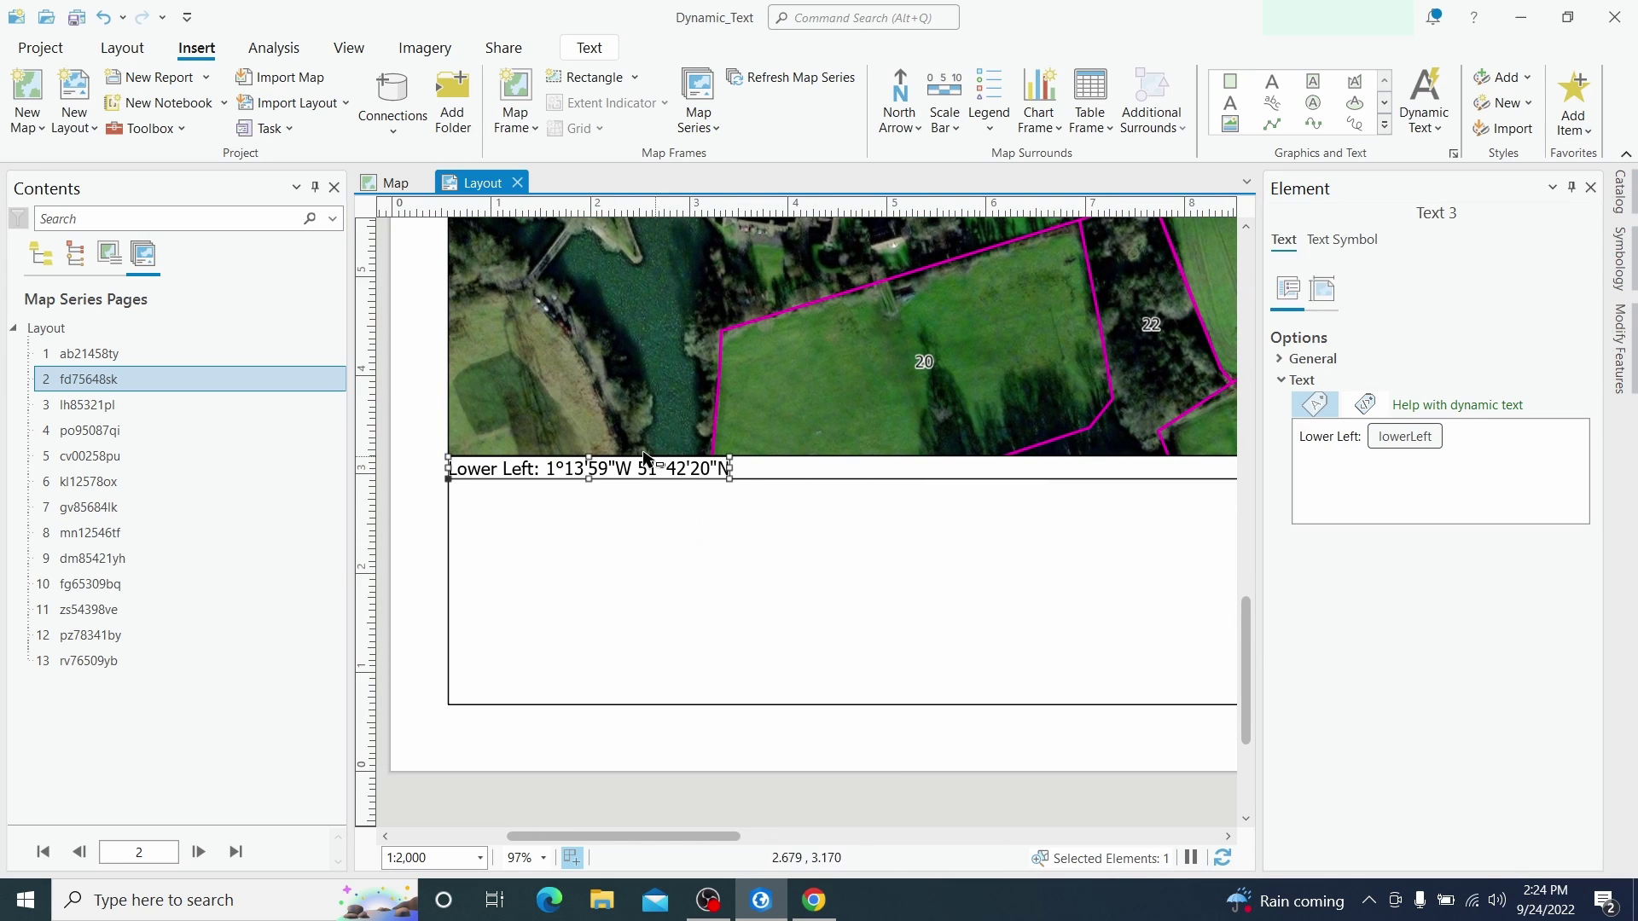
pyautogui.moveTo(1395, 442)
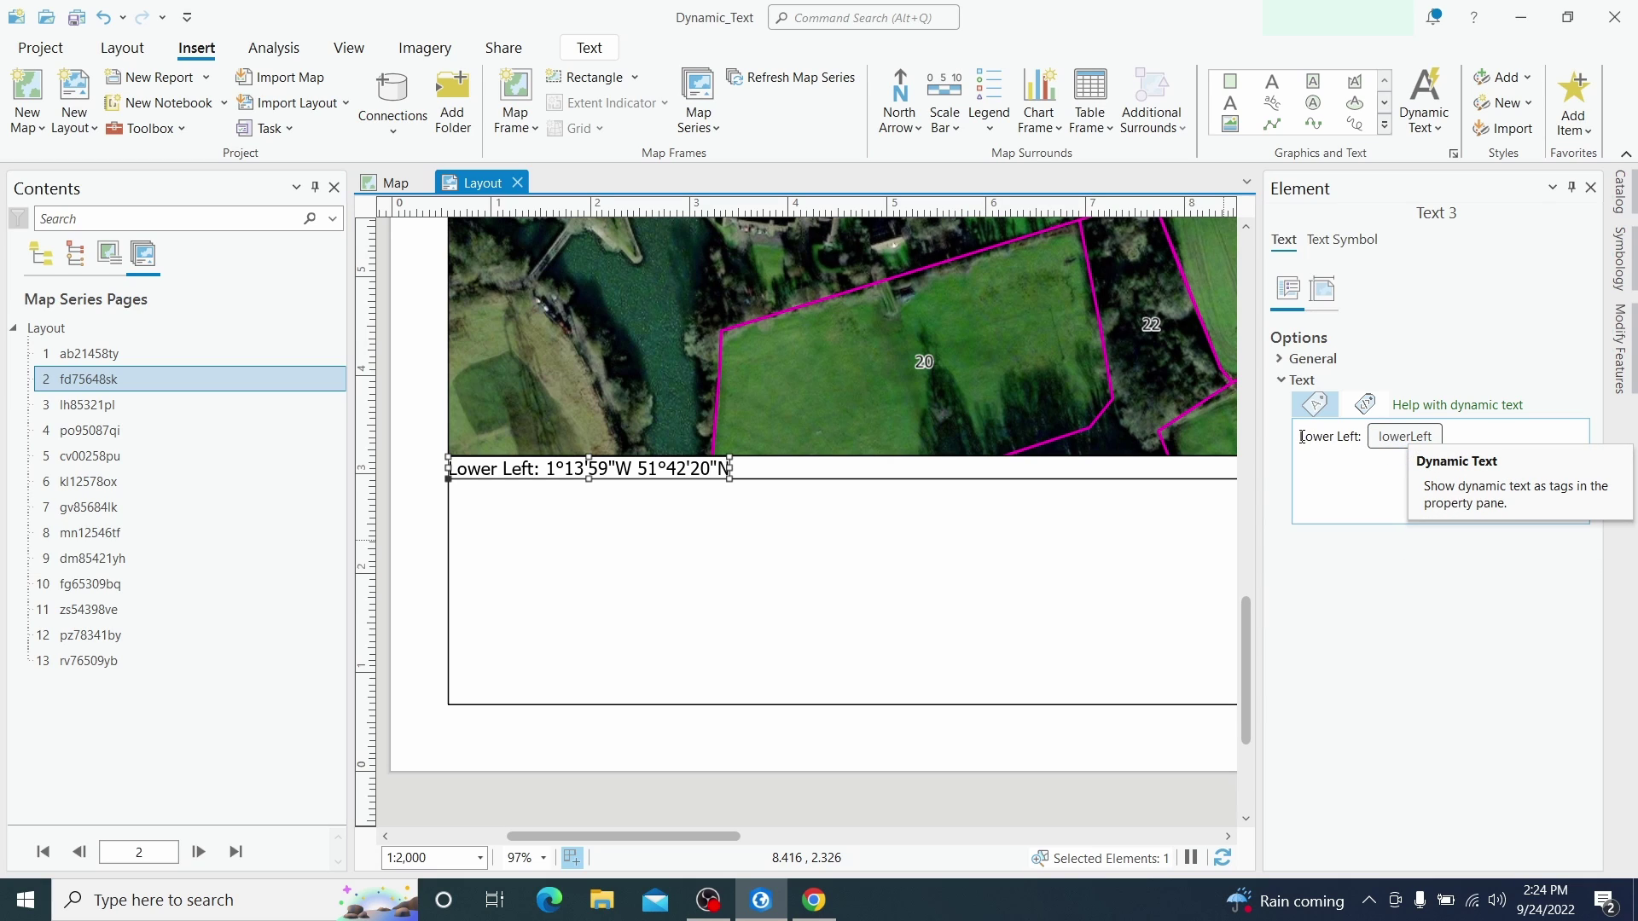
pyautogui.moveTo(1302, 436); pyautogui.dragTo(1348, 437)
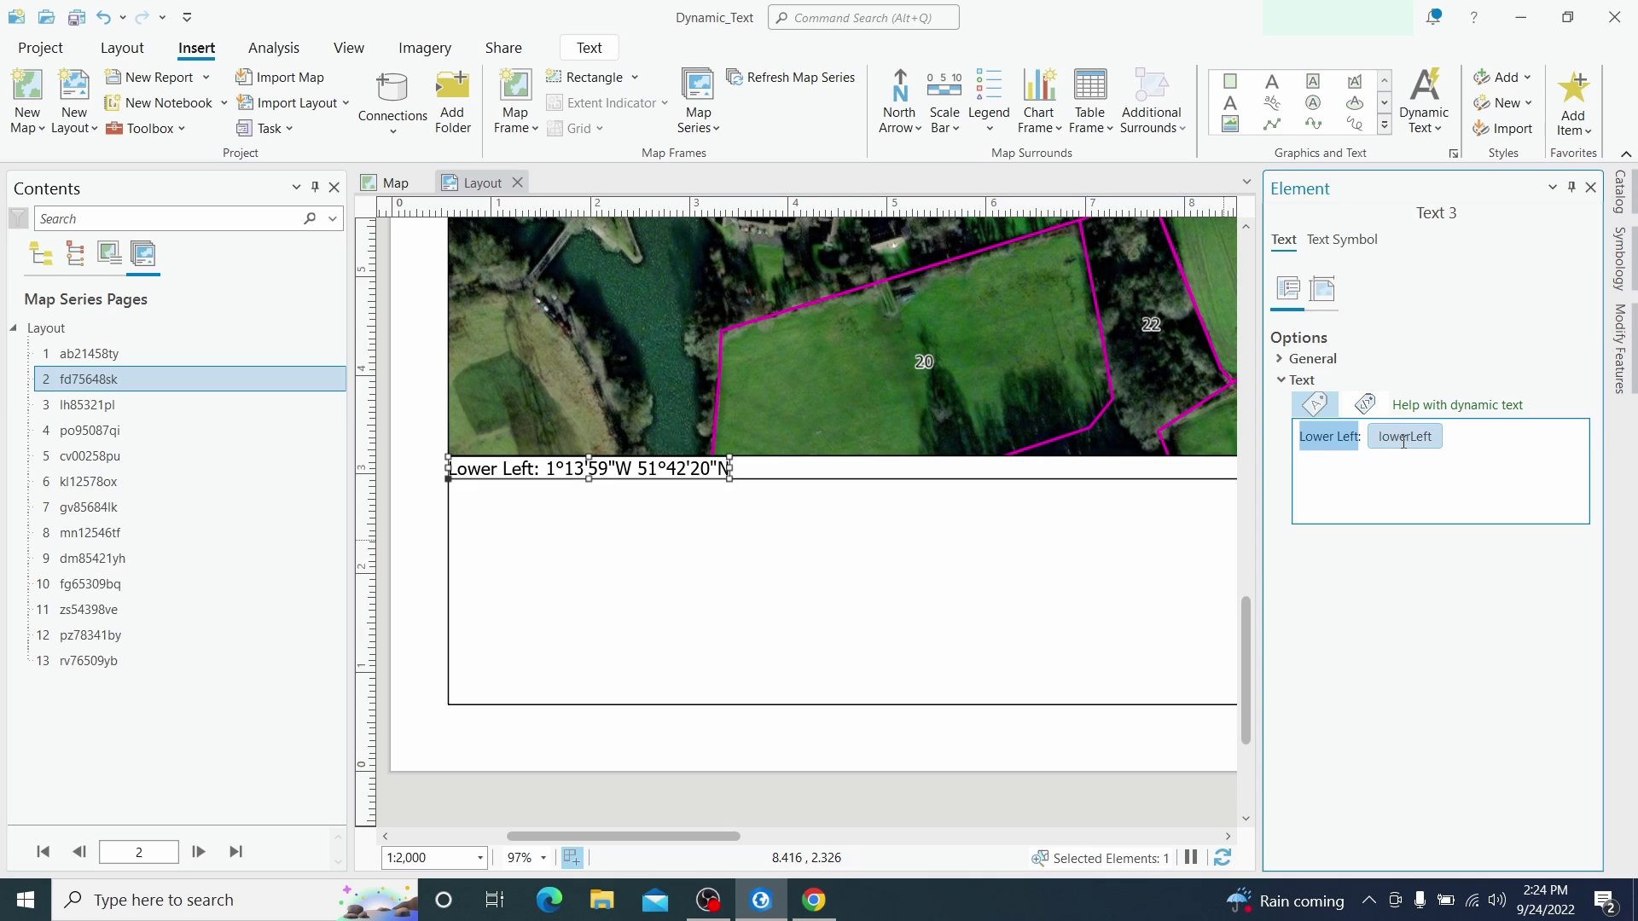
pyautogui.click(1340, 438)
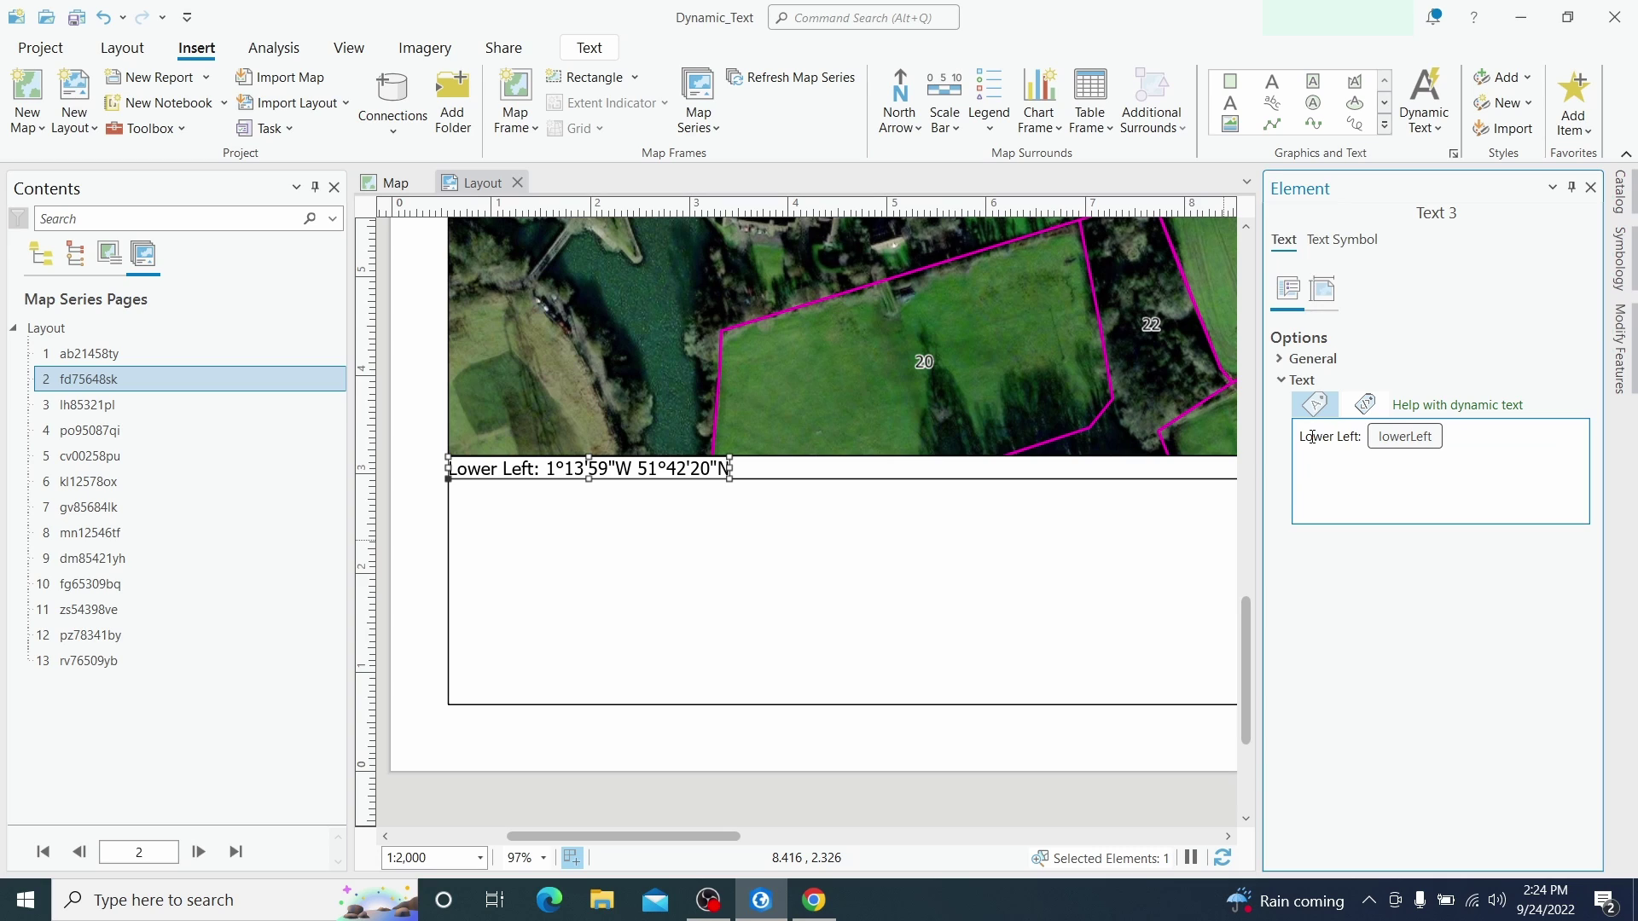
pyautogui.doubleClick(1430, 446)
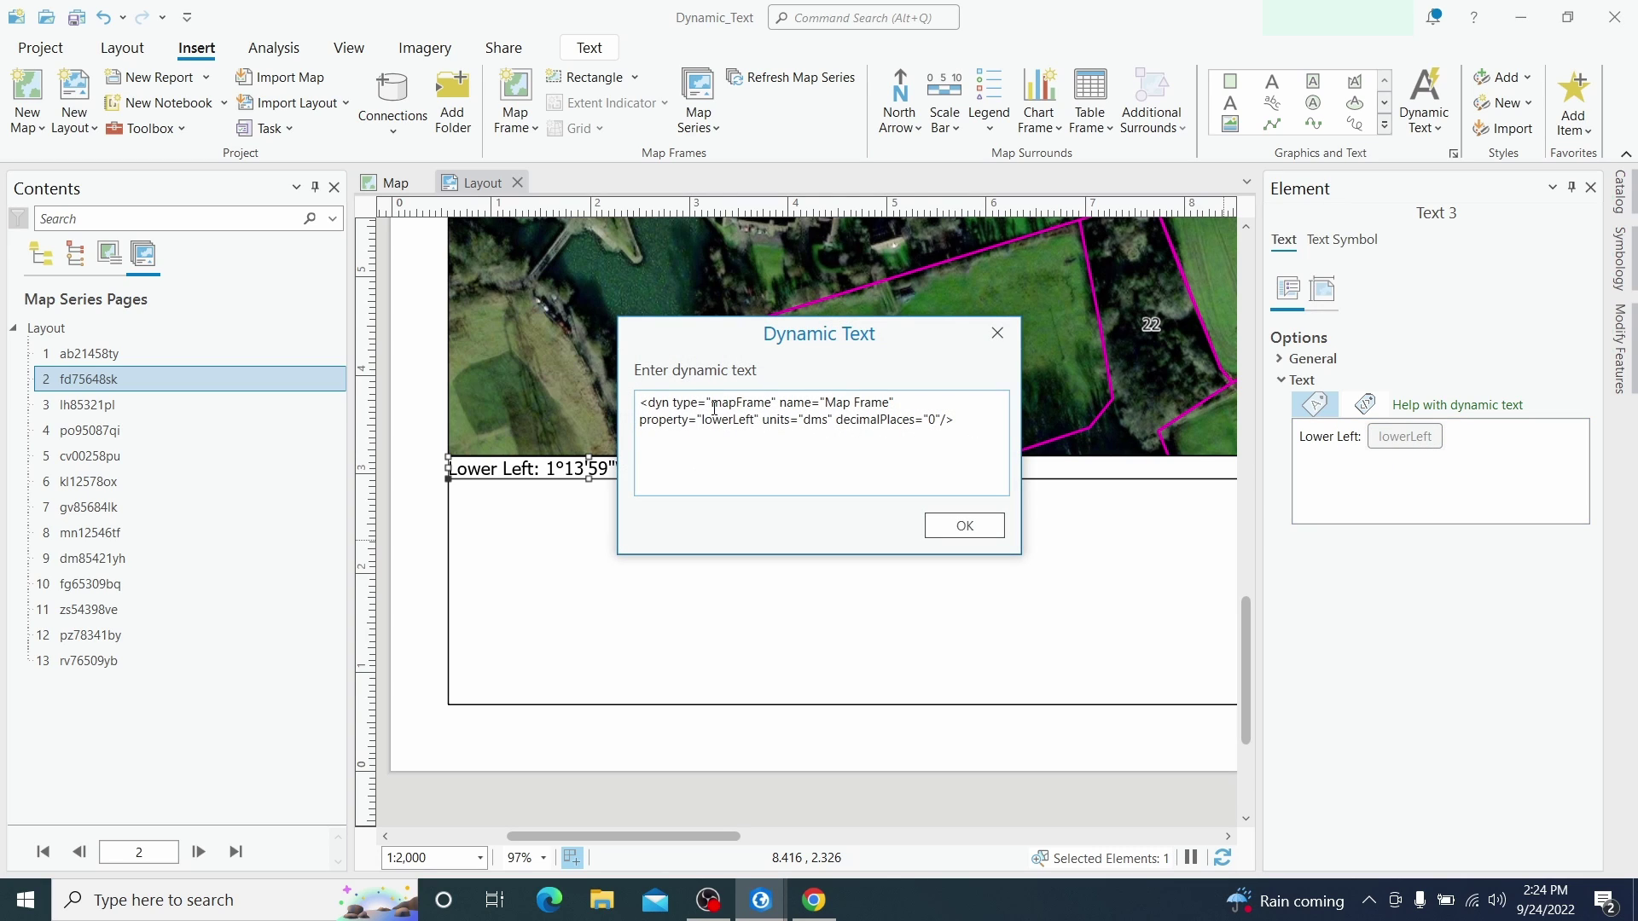
pyautogui.moveTo(643, 402); pyautogui.dragTo(954, 420)
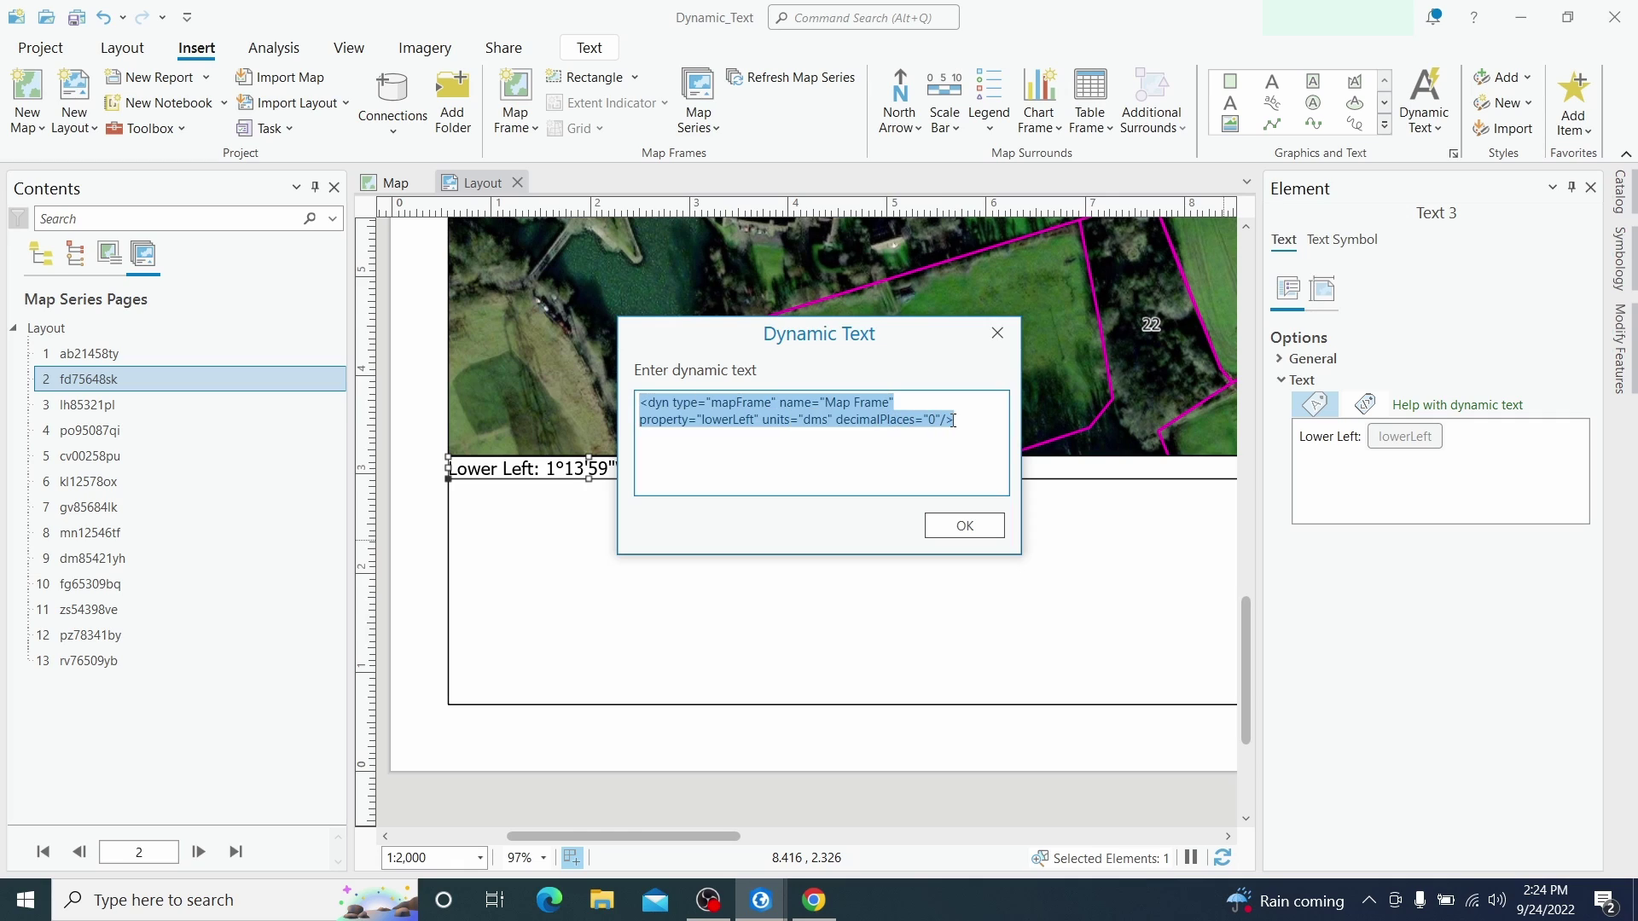
pyautogui.click(824, 419)
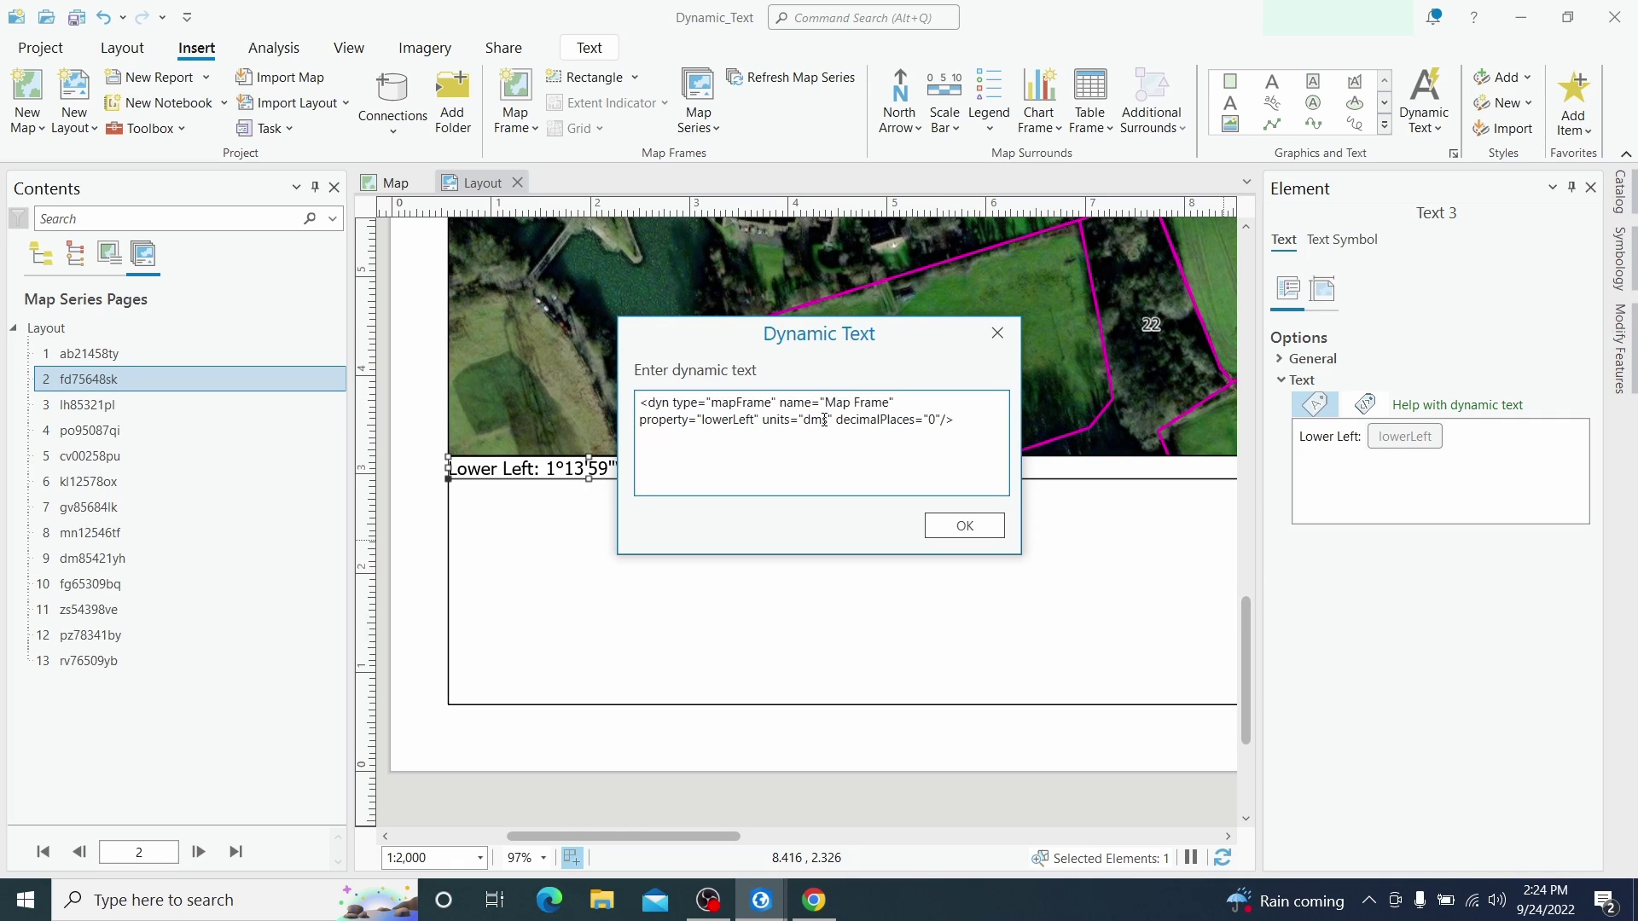
pyautogui.doubleClick(822, 422)
pyautogui.write('m')
pyautogui.click(961, 523)
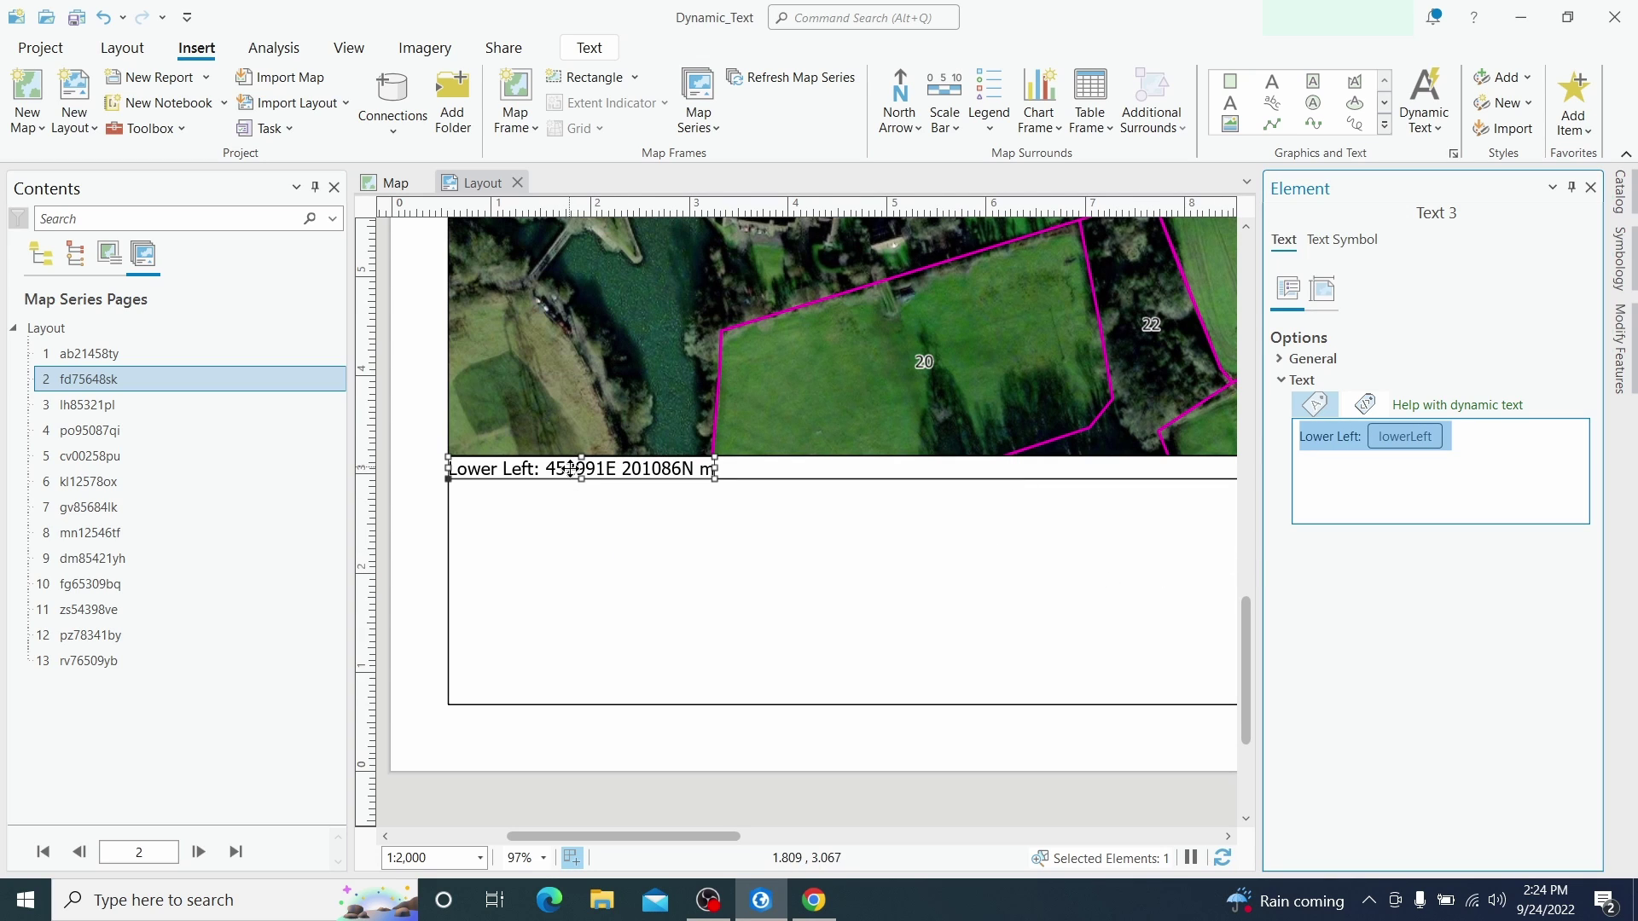
pyautogui.click(638, 756)
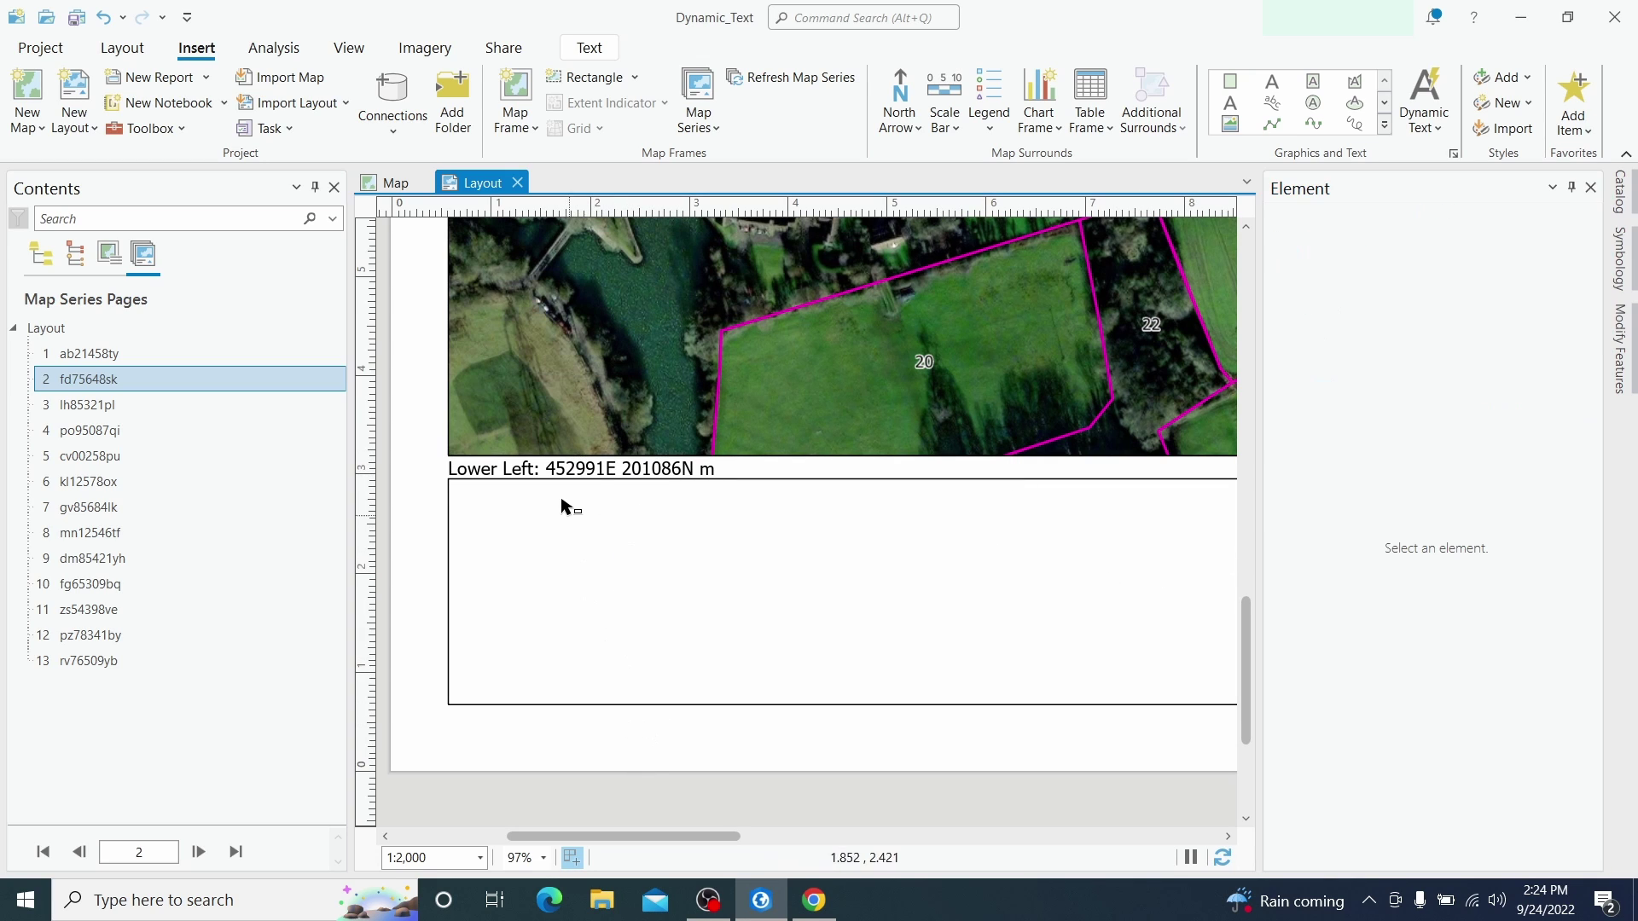
# Place a Single Division Scale Bar reading 0.1 Miles in the info box's lower left
pyautogui.scroll(-2, 758, 529)
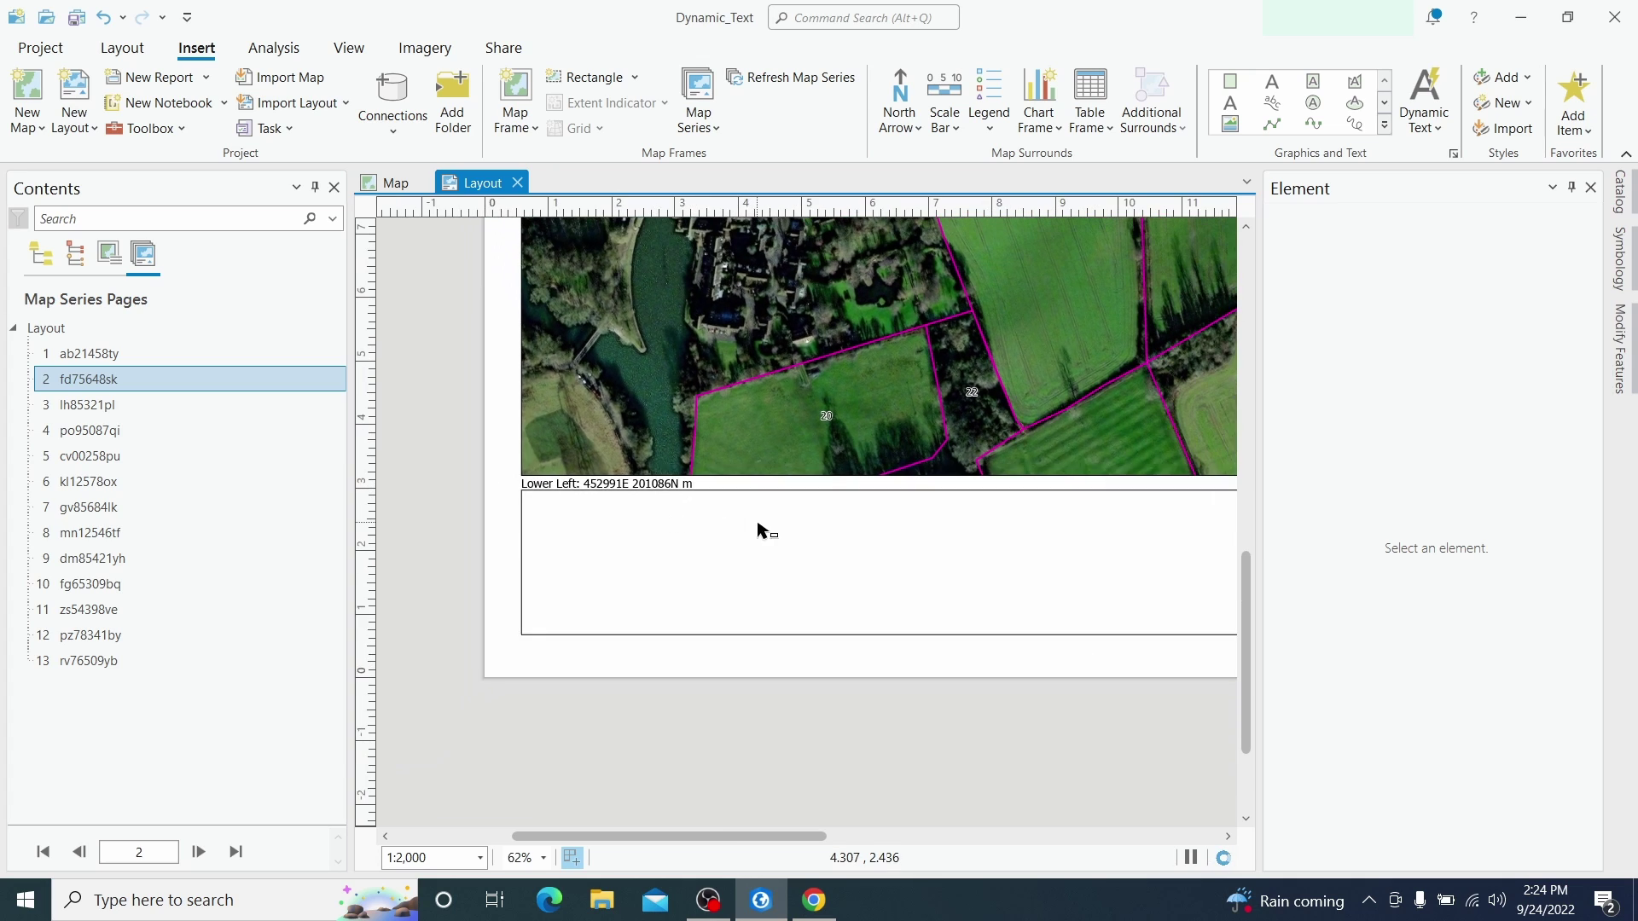
pyautogui.hscroll(6, 757, 529)
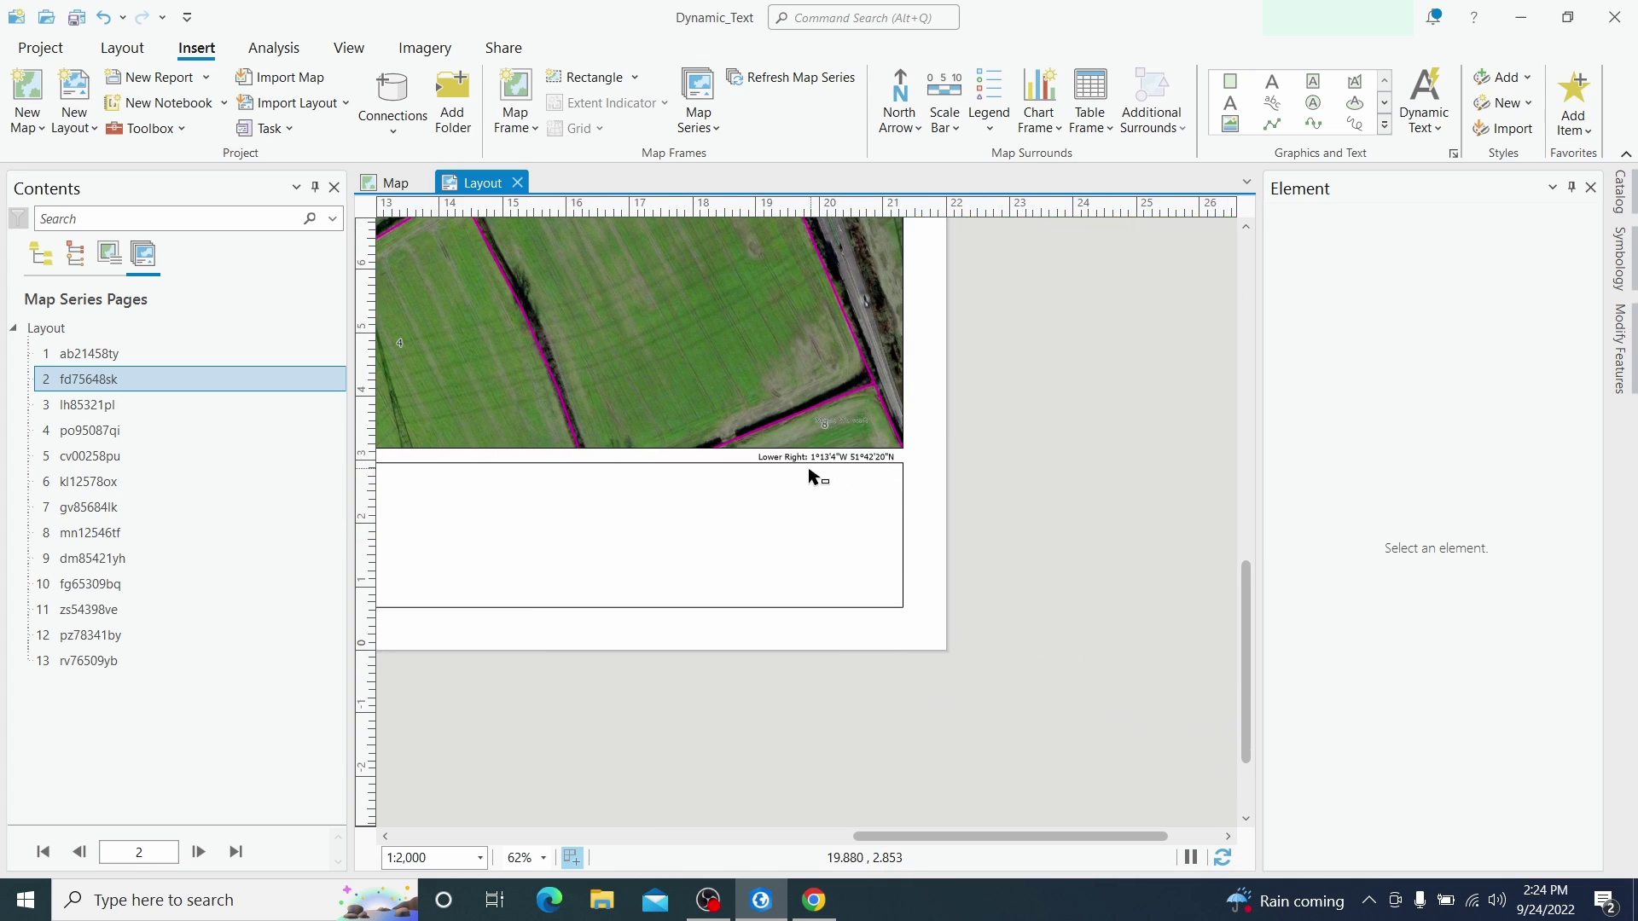
pyautogui.moveTo(629, 483); pyautogui.dragTo(977, 459)
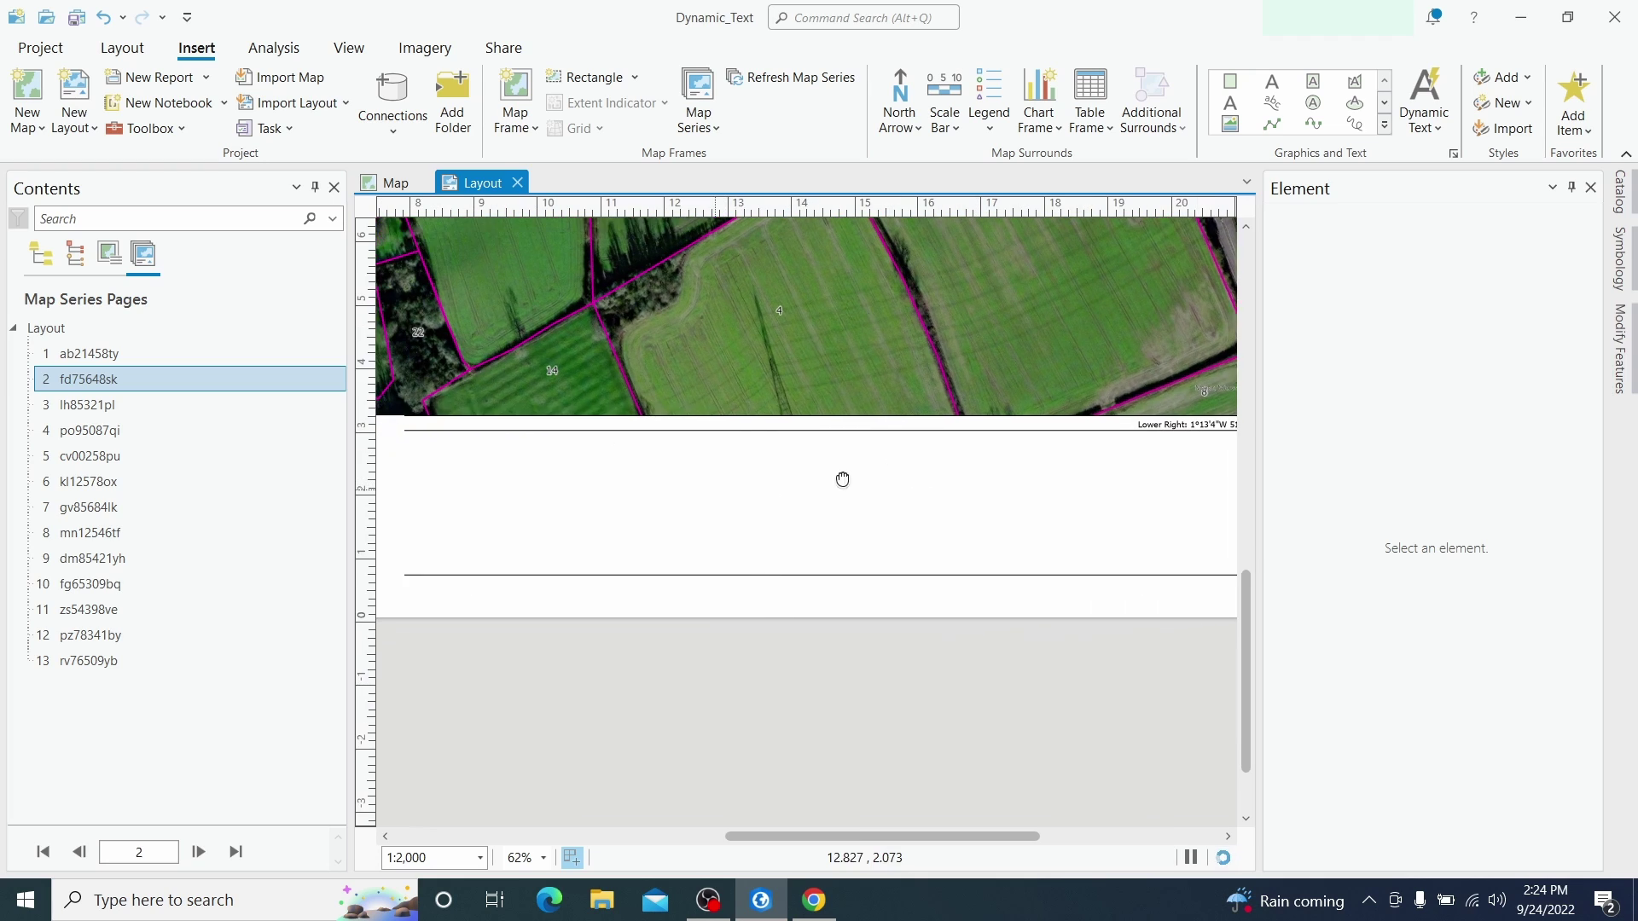
pyautogui.moveTo(679, 472); pyautogui.dragTo(934, 461)
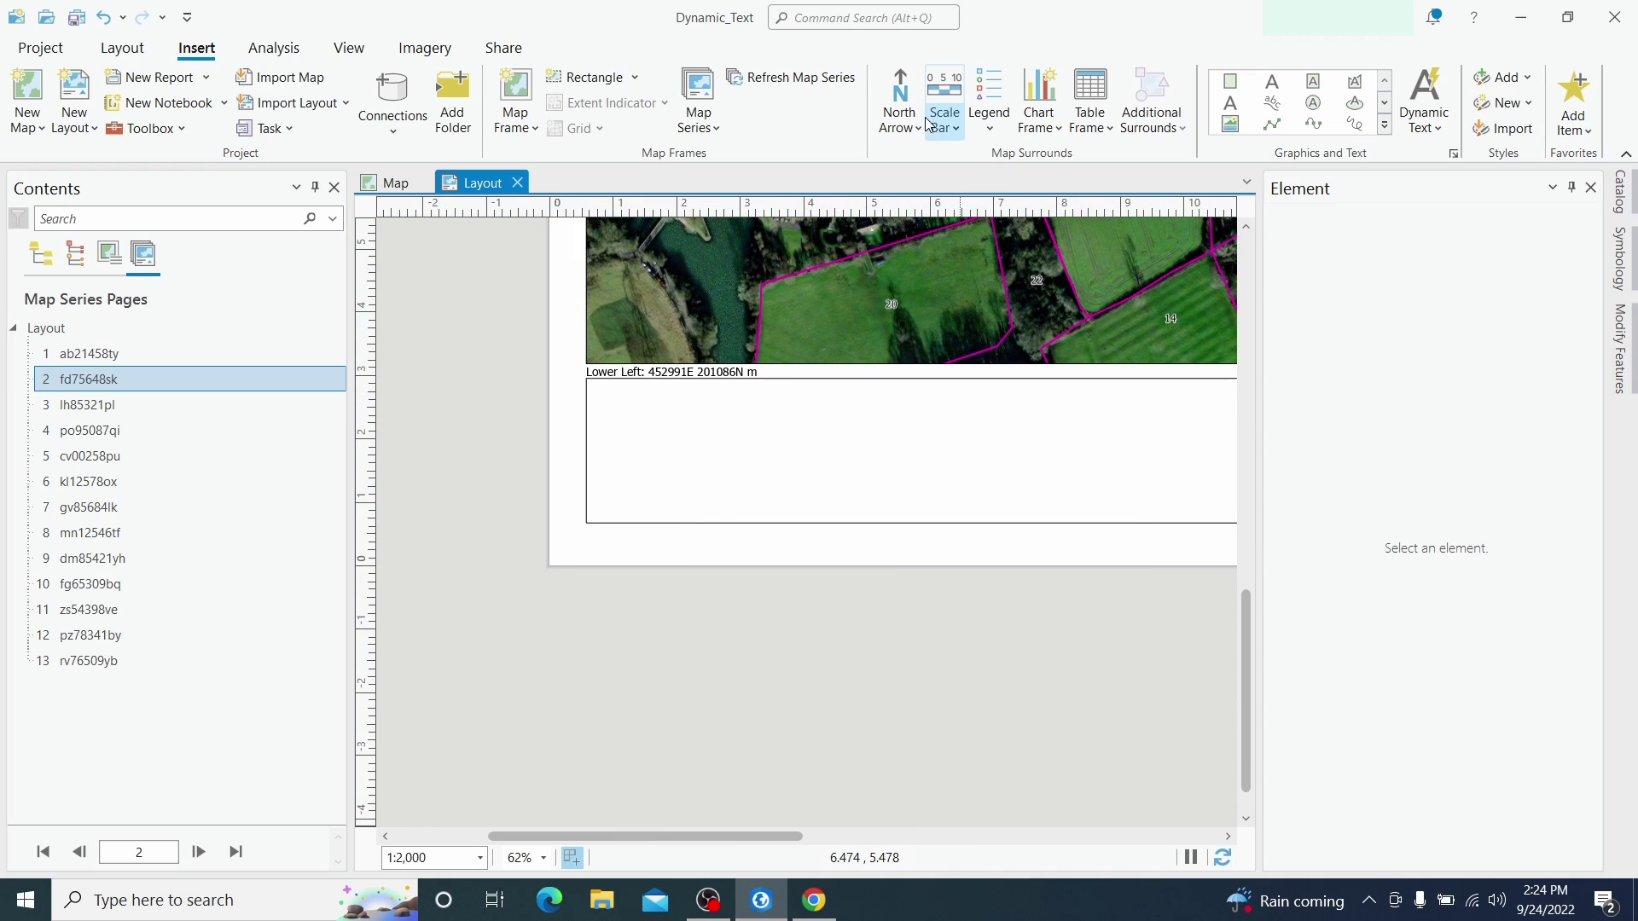
pyautogui.click(949, 136)
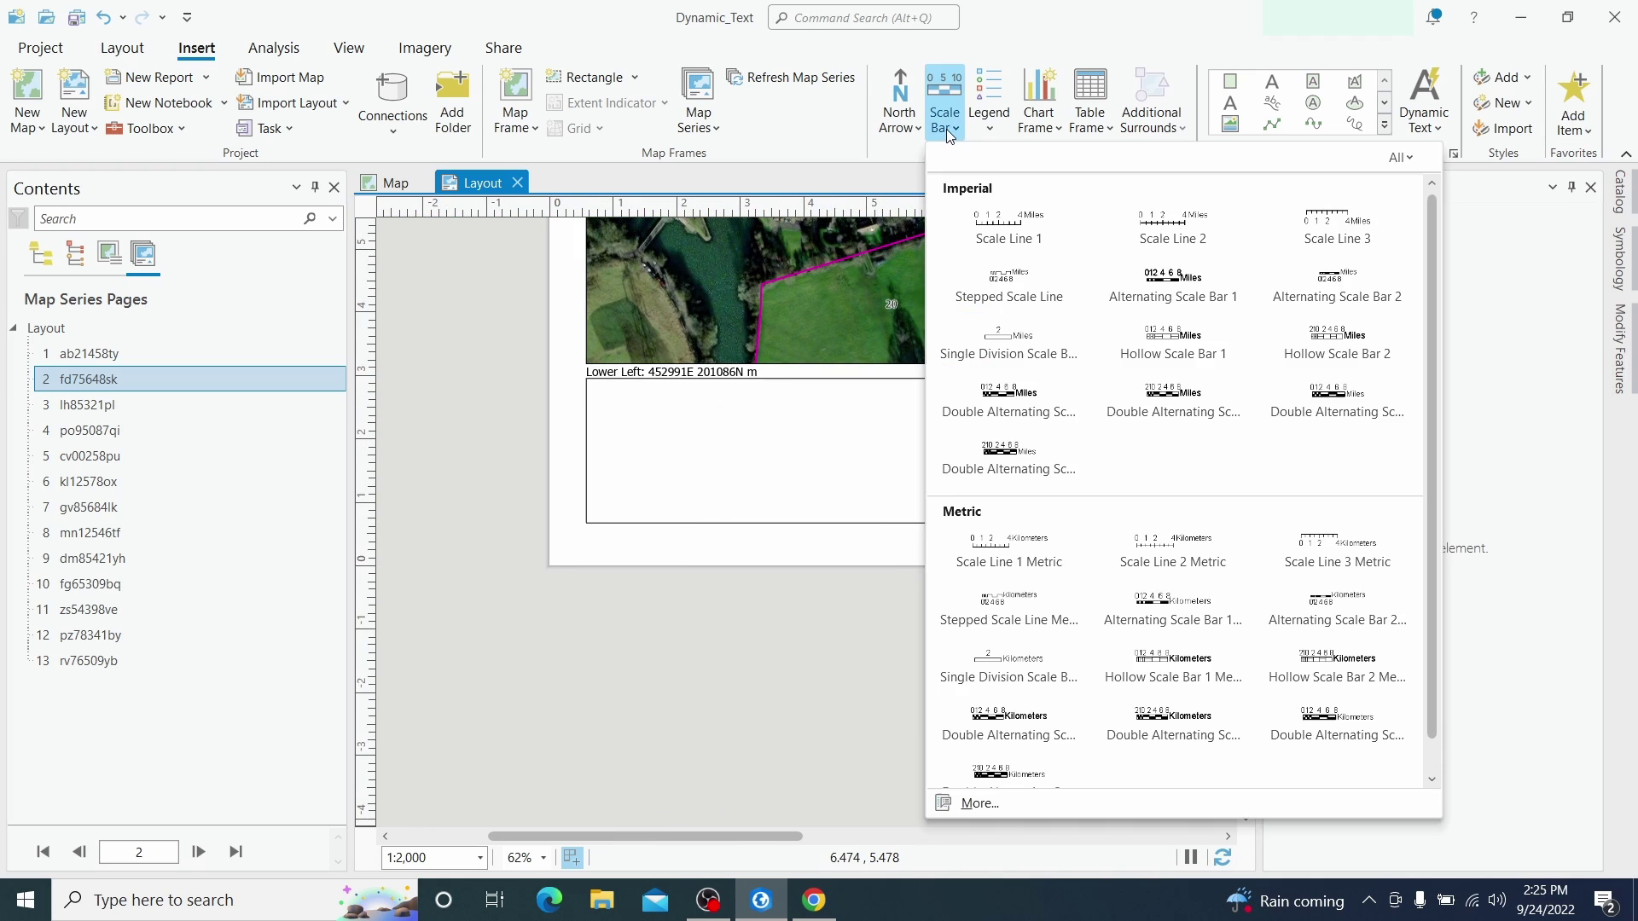
pyautogui.click(1021, 355)
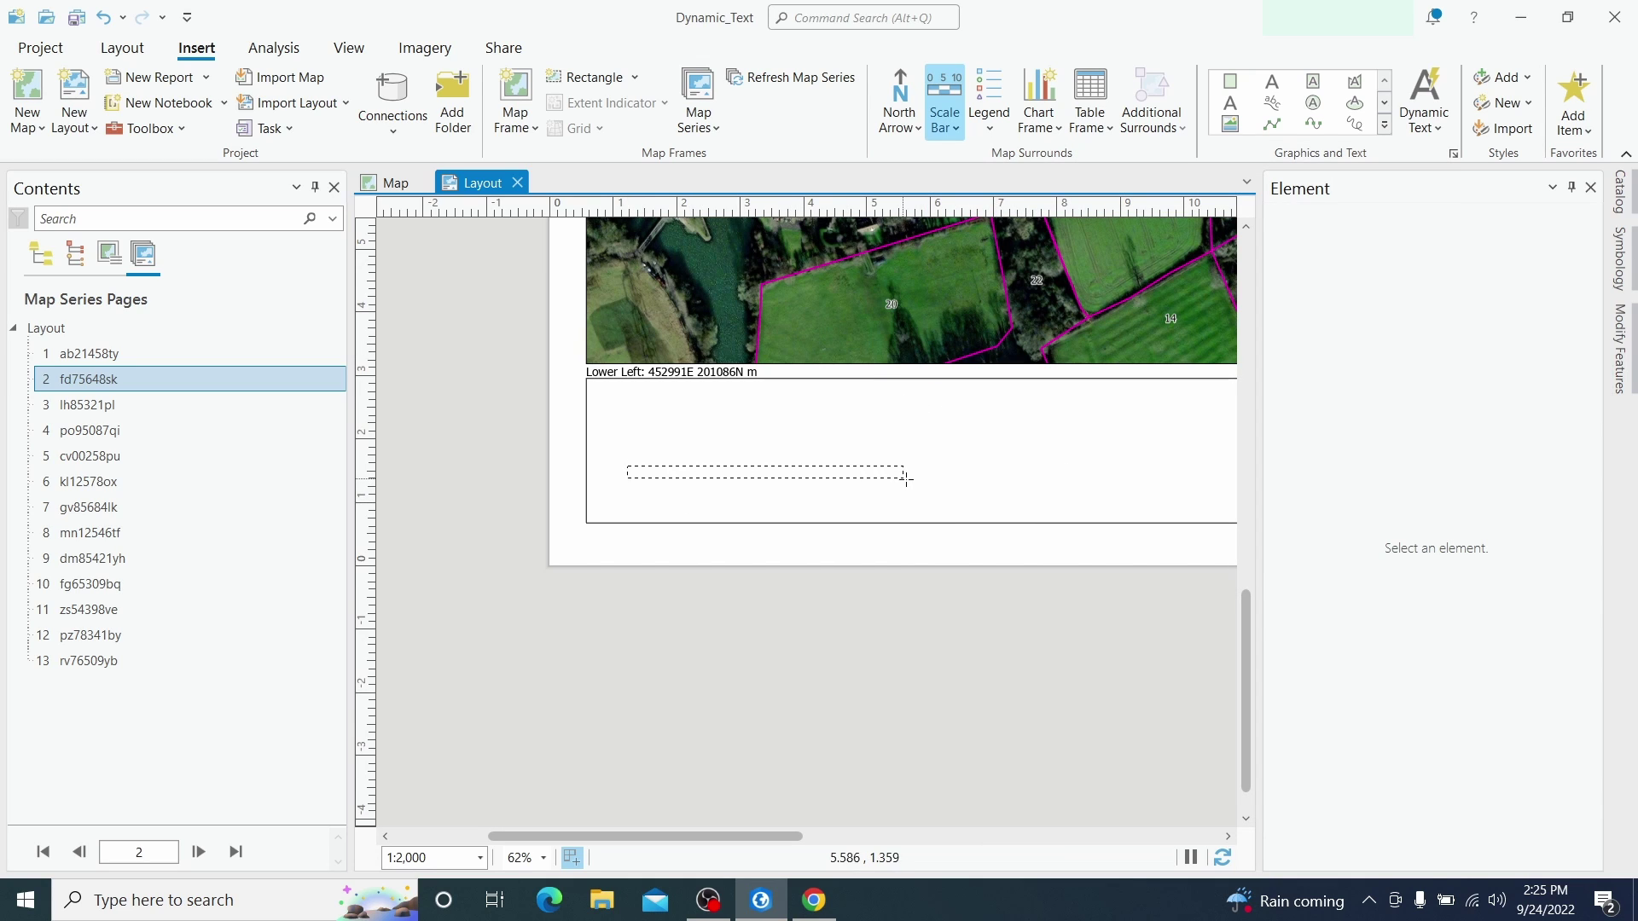
pyautogui.moveTo(934, 488); pyautogui.dragTo(934, 487)
pyautogui.click(848, 589)
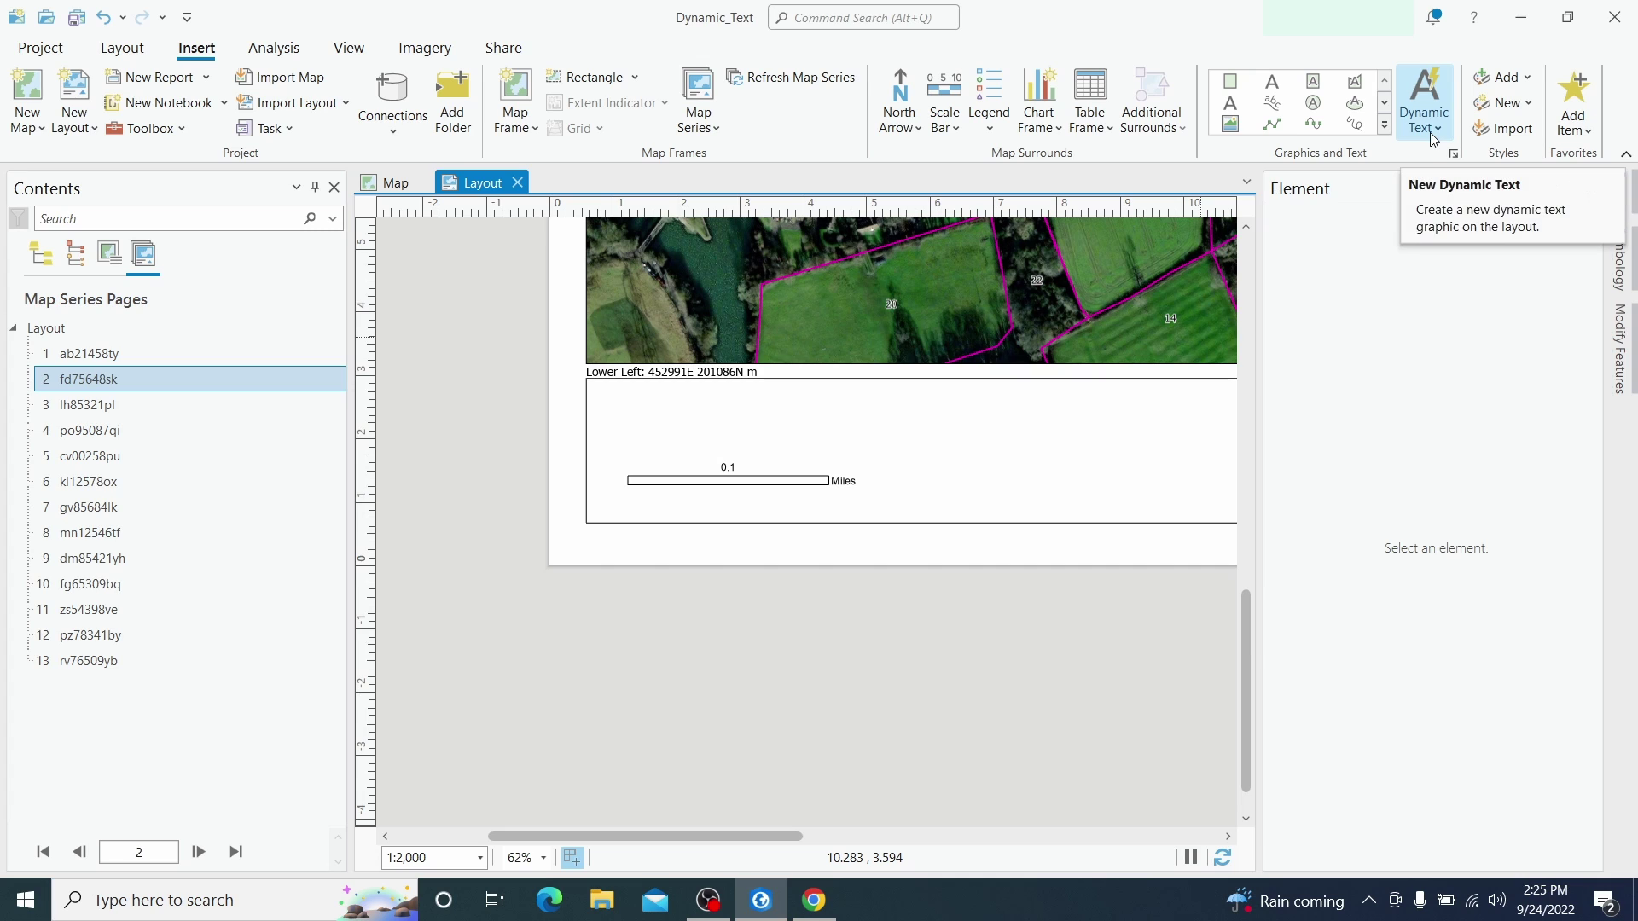
# Insert Scale dynamic text reading 'Scale: 1:2,000' directly above the scale bar
pyautogui.click(1433, 139)
pyautogui.scroll(2, 1623, 328)
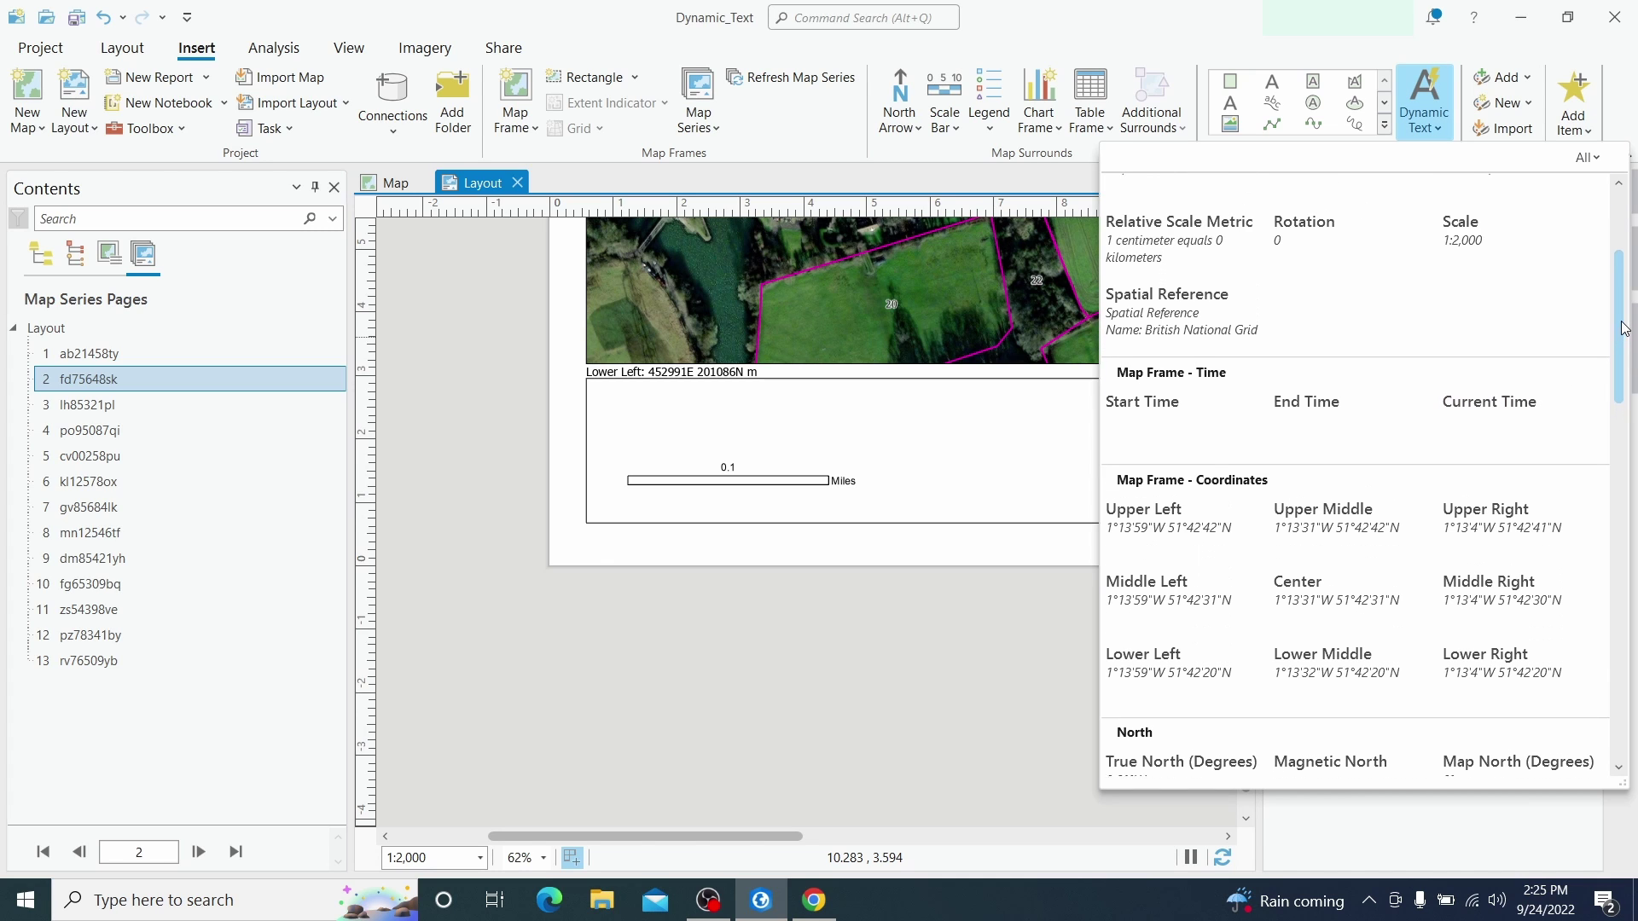
pyautogui.moveTo(1623, 328); pyautogui.dragTo(1625, 269)
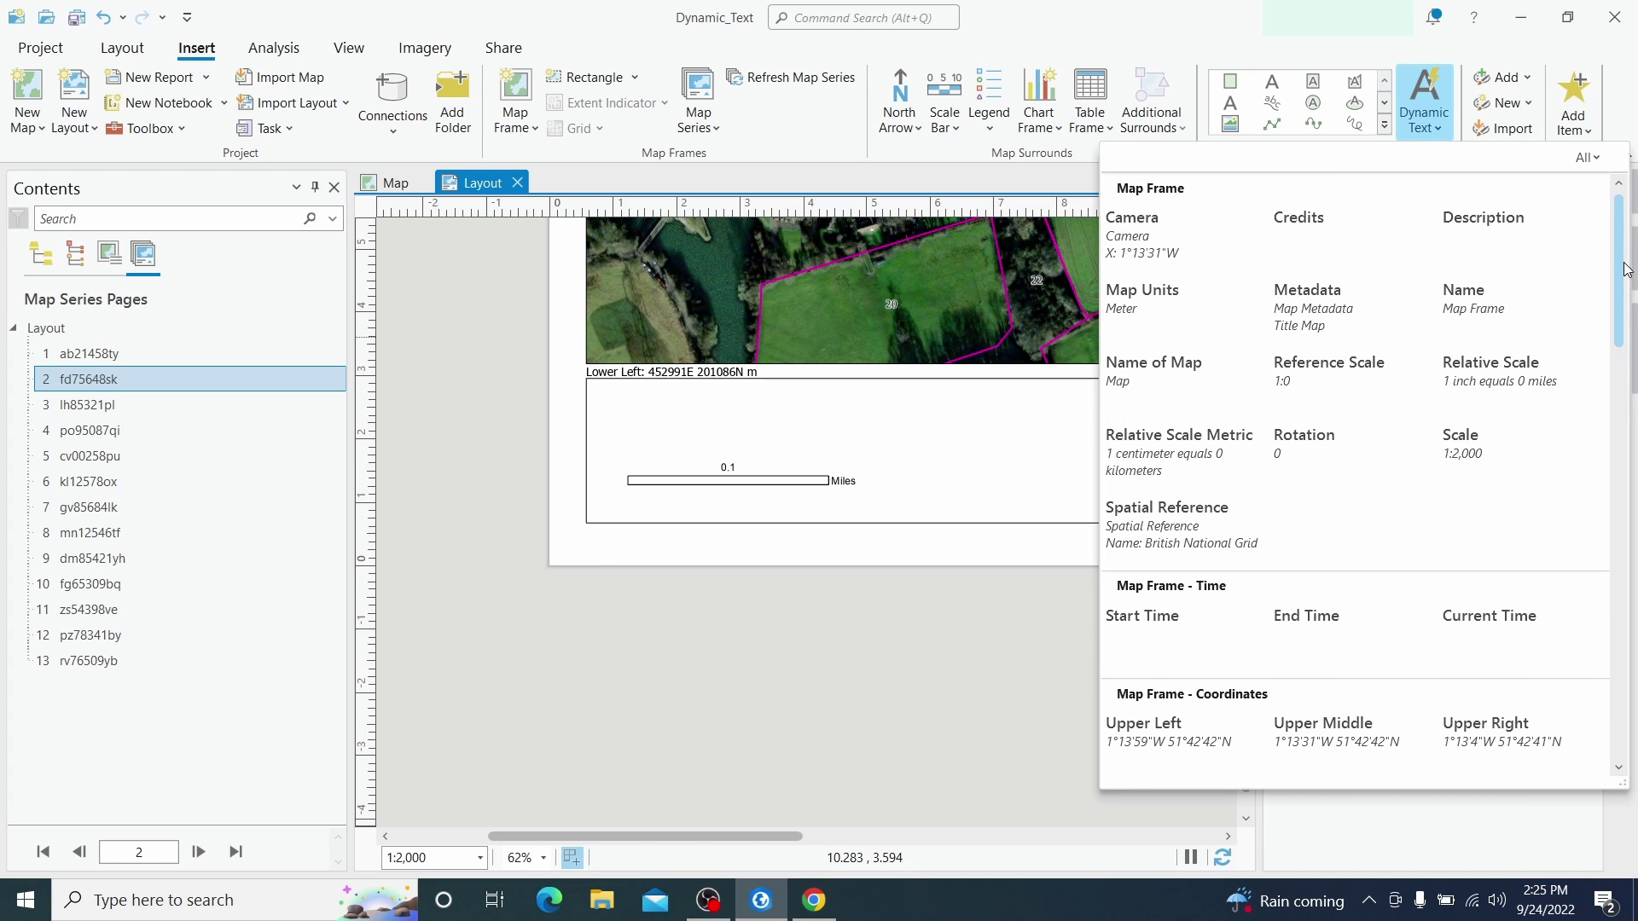
pyautogui.click(1477, 447)
pyautogui.moveTo(724, 451); pyautogui.dragTo(795, 461)
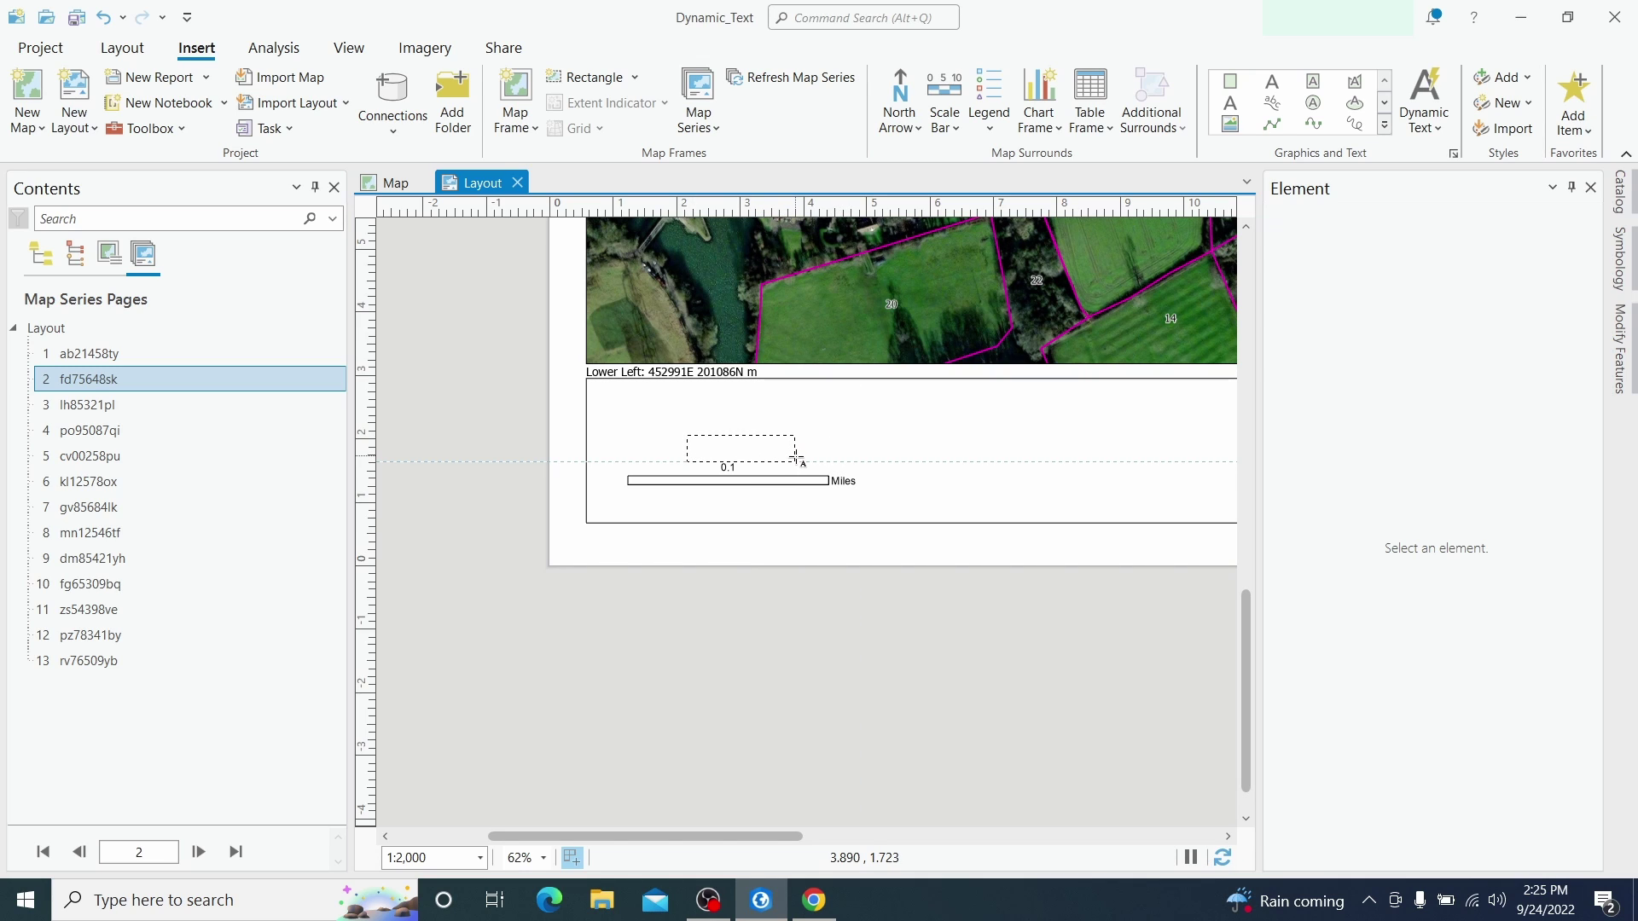
pyautogui.moveTo(798, 459); pyautogui.dragTo(797, 463)
pyautogui.click(761, 602)
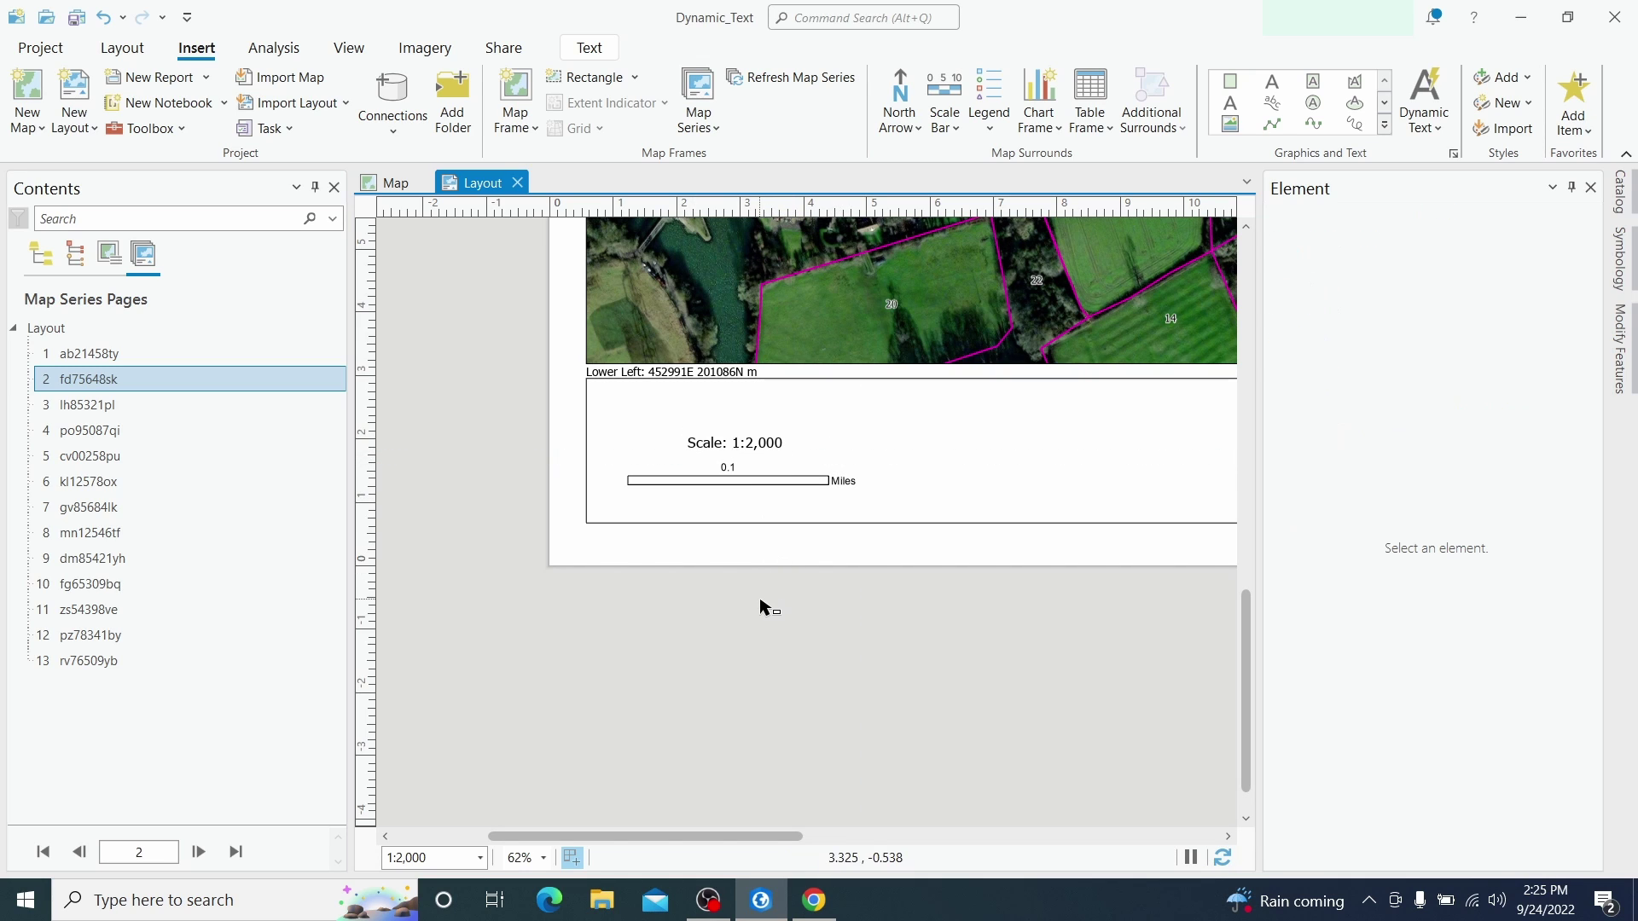
pyautogui.moveTo(761, 608); pyautogui.dragTo(734, 520)
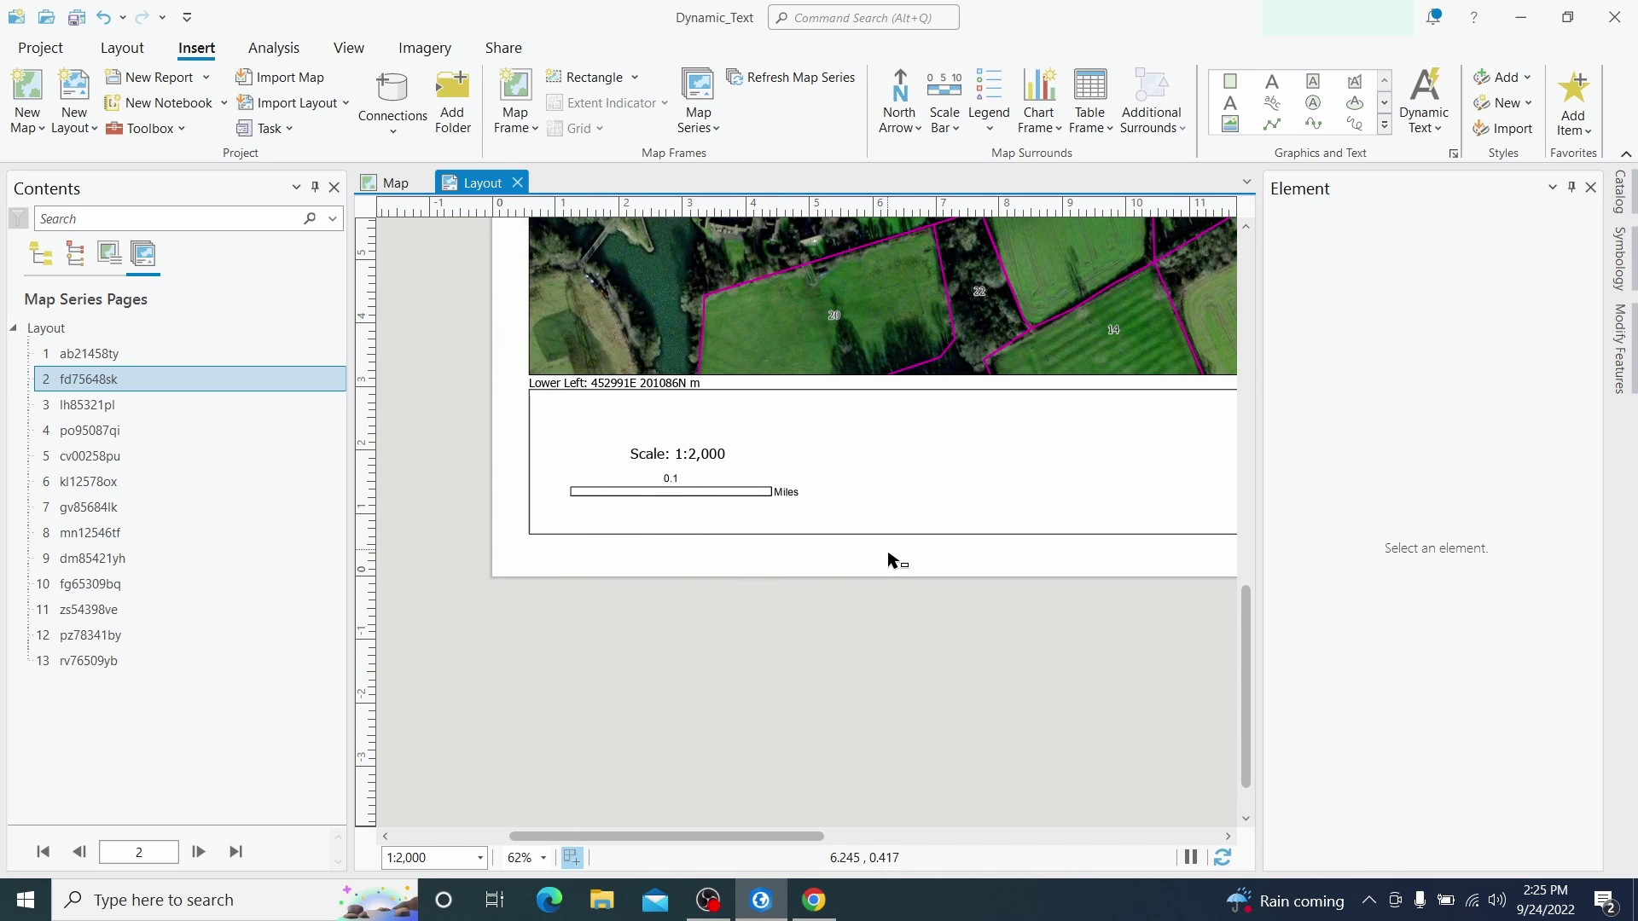
# Place Path dynamic text, ending in Dynamic_Text.aprx, beneath the info box
pyautogui.click(1425, 128)
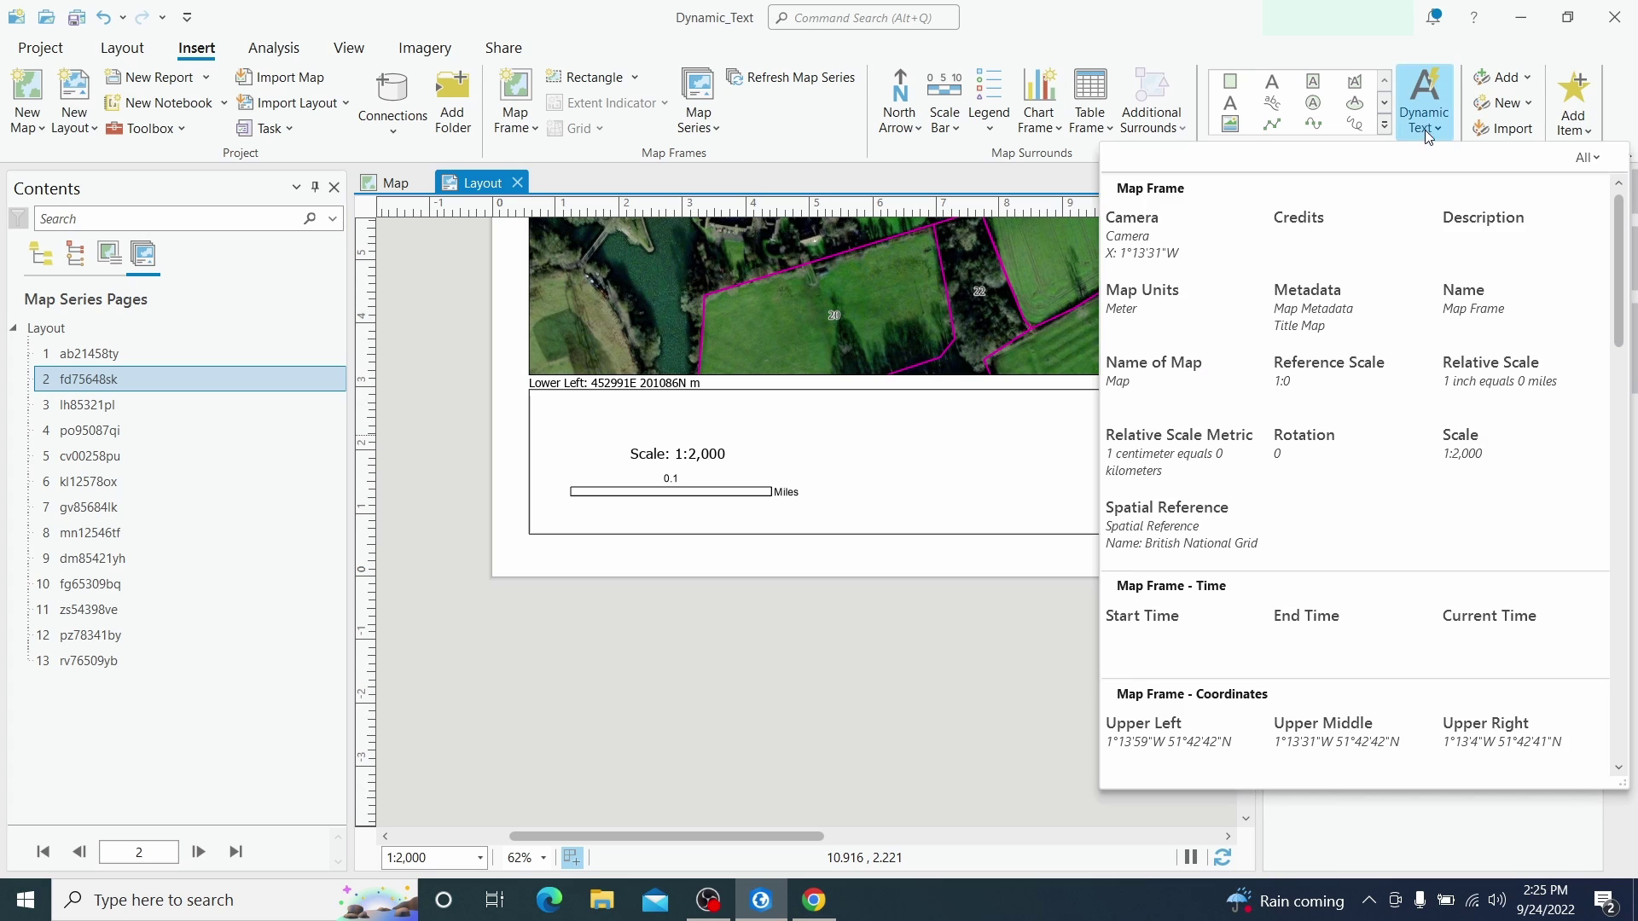
pyautogui.scroll(-3, 1625, 236)
pyautogui.moveTo(1625, 237); pyautogui.dragTo(1619, 534)
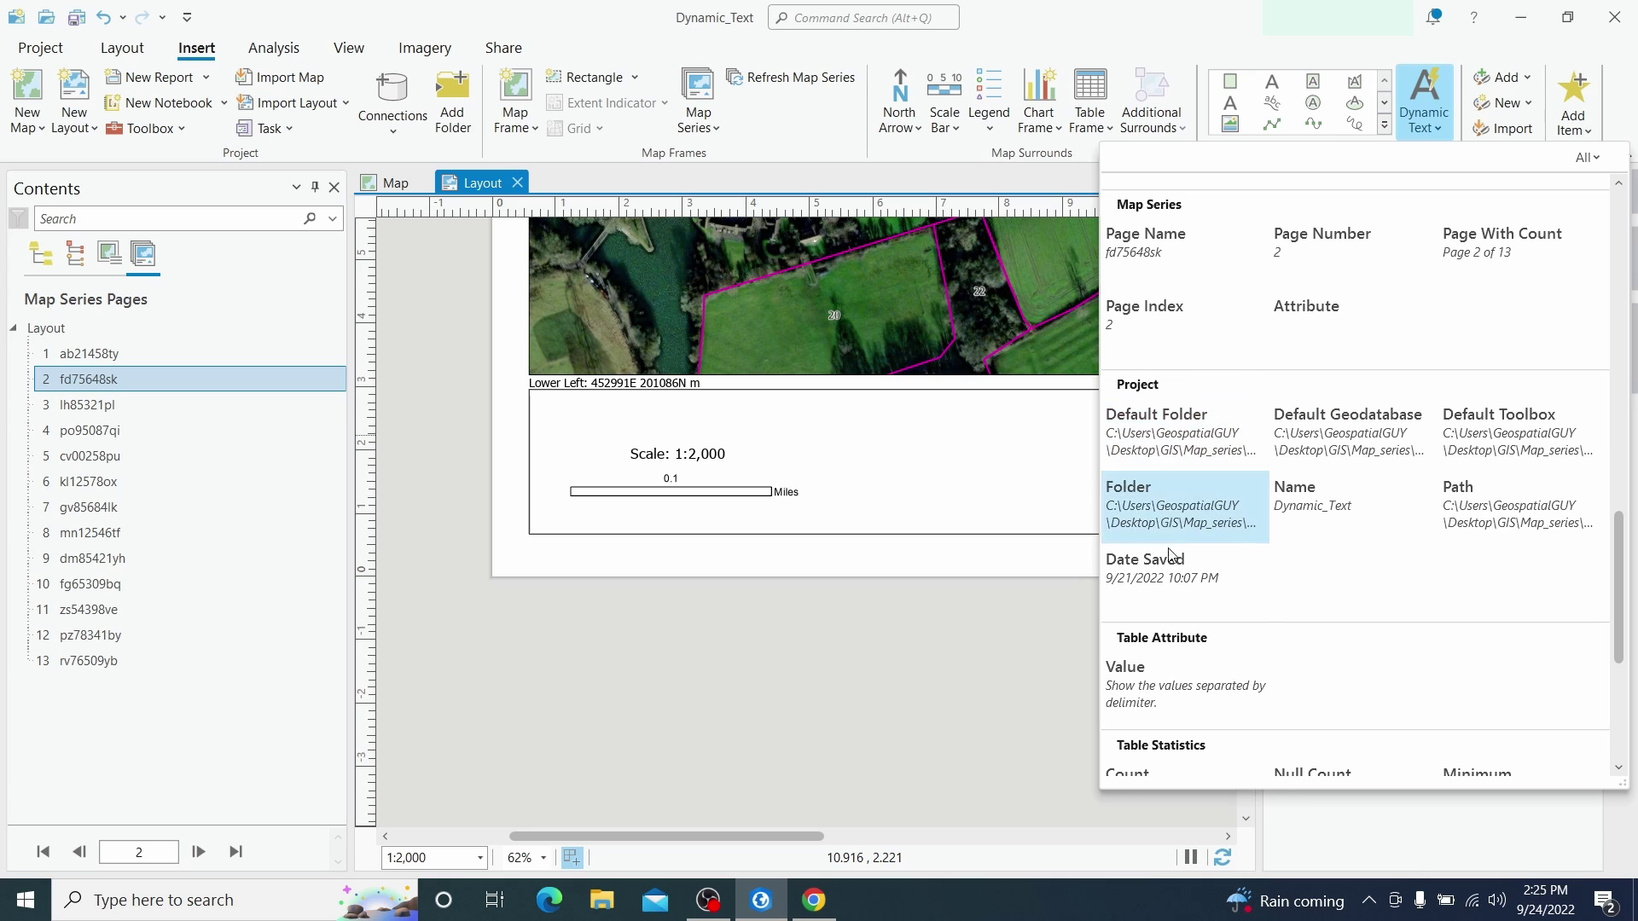
pyautogui.click(1488, 523)
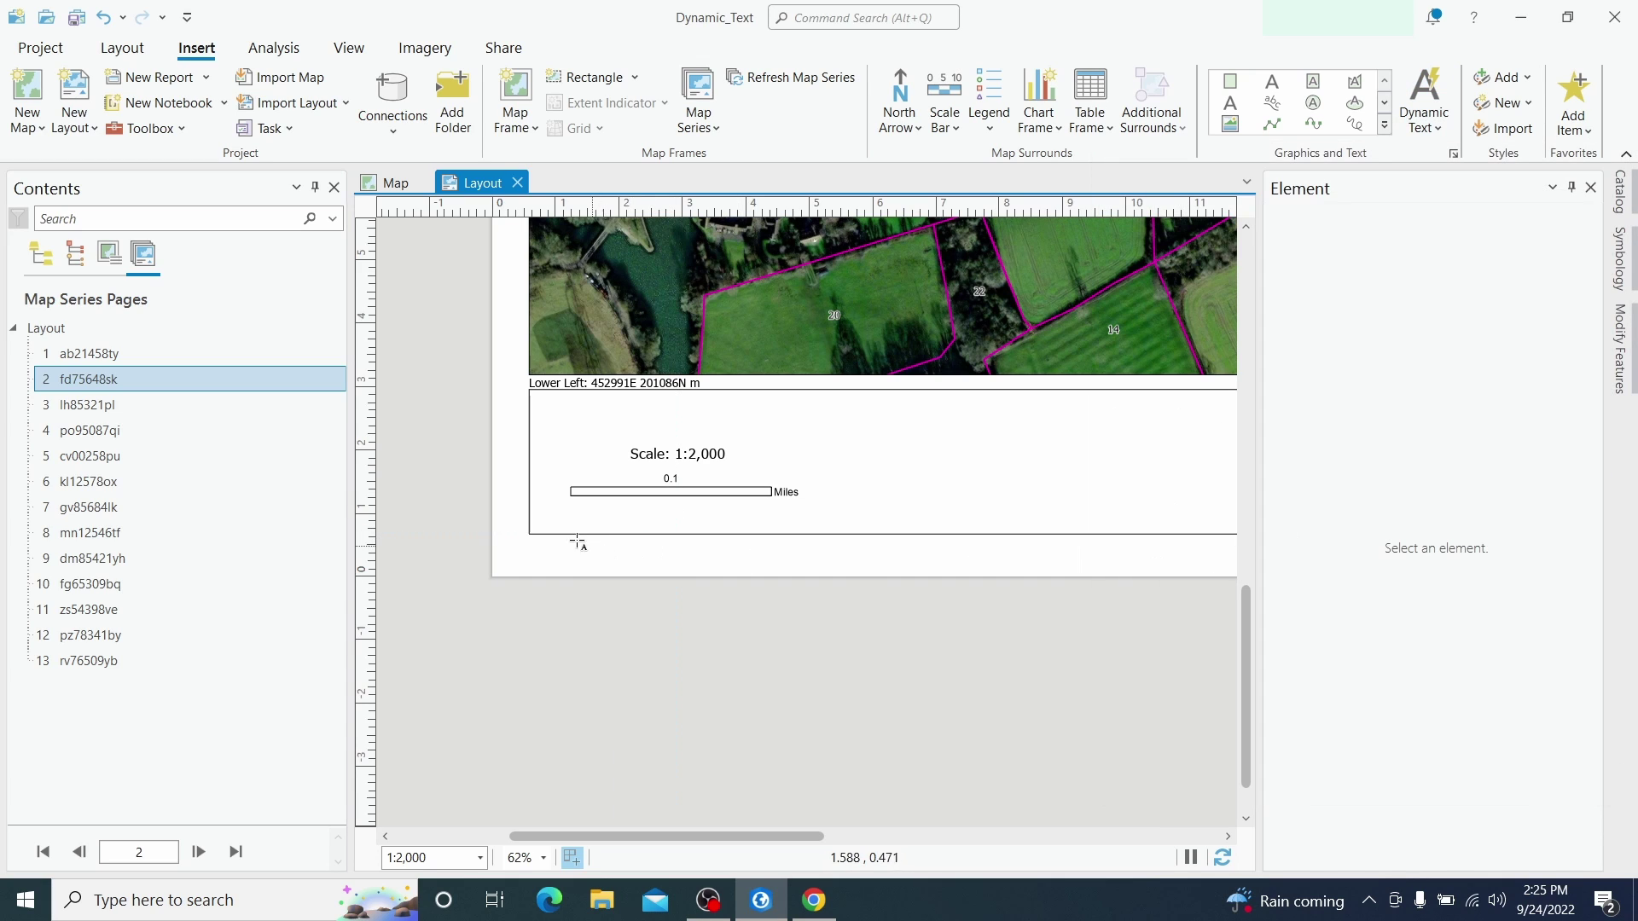
pyautogui.moveTo(536, 543); pyautogui.dragTo(946, 568)
pyautogui.press('Escape')
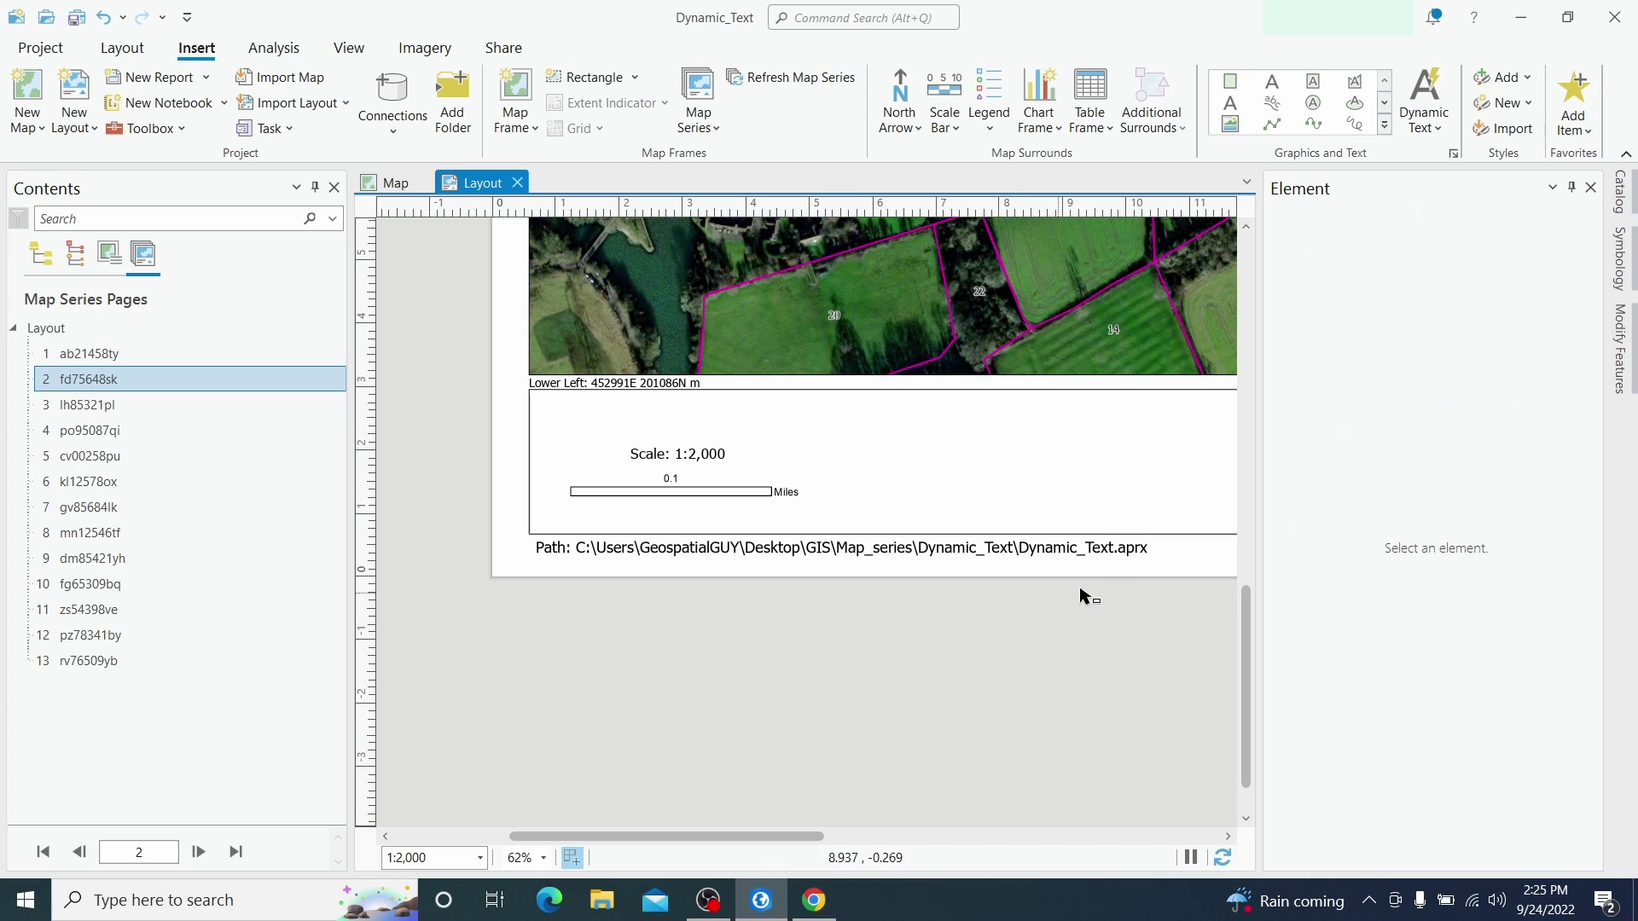
pyautogui.moveTo(1100, 585); pyautogui.dragTo(478, 589)
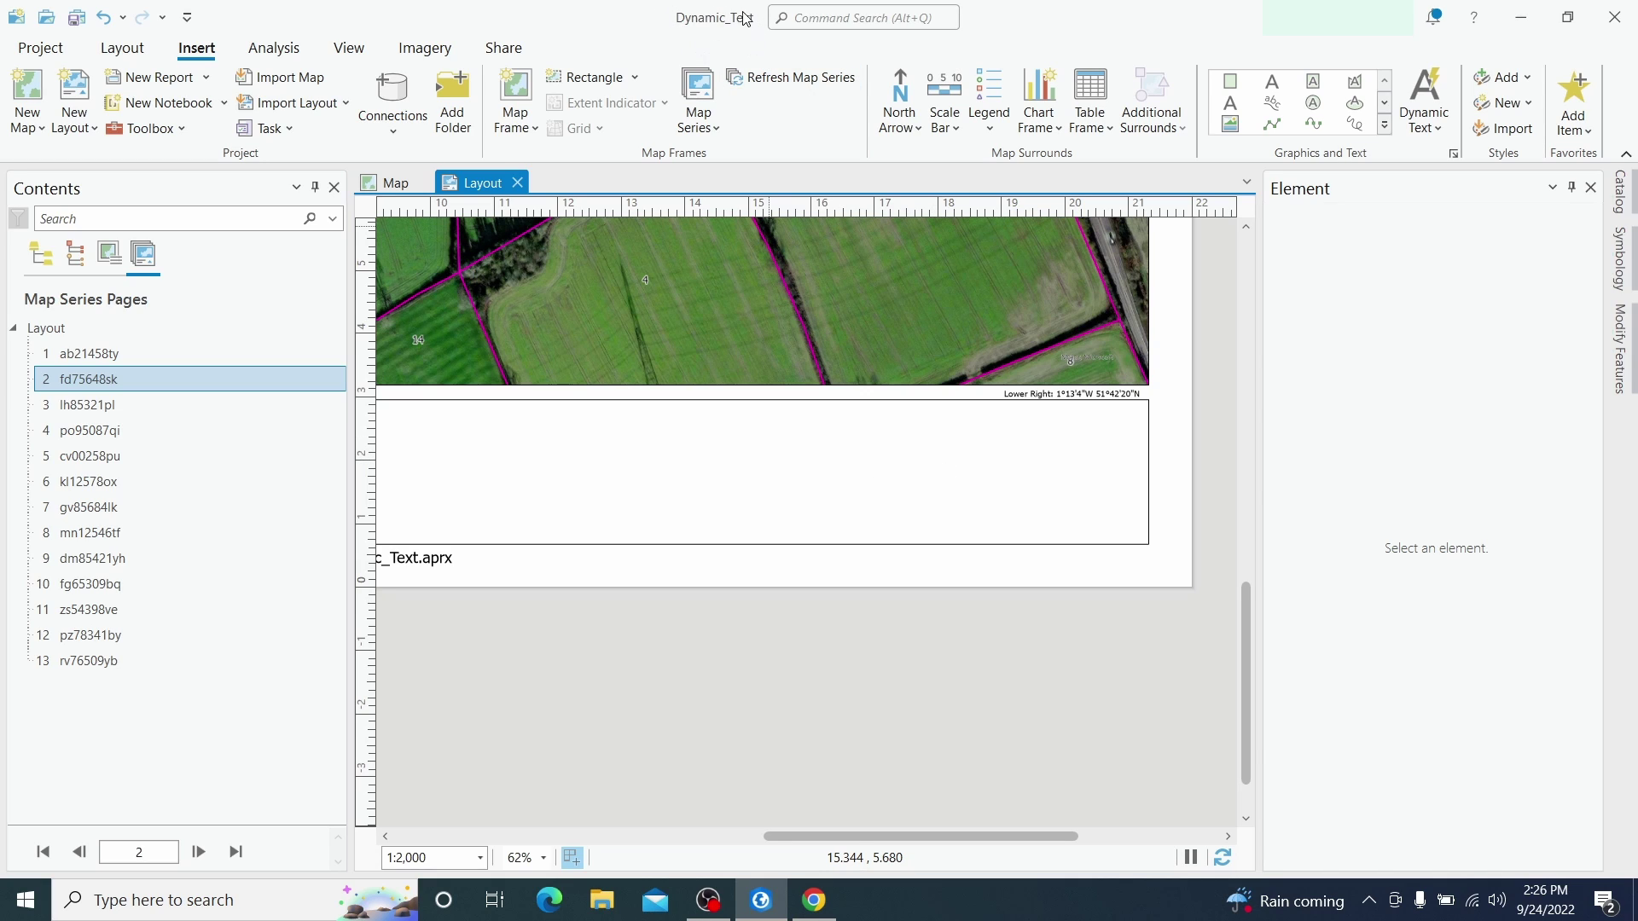
# Insert Name dynamic text in the info box's right half, remove its 'Name:' label, and nudge it left
pyautogui.click(1436, 132)
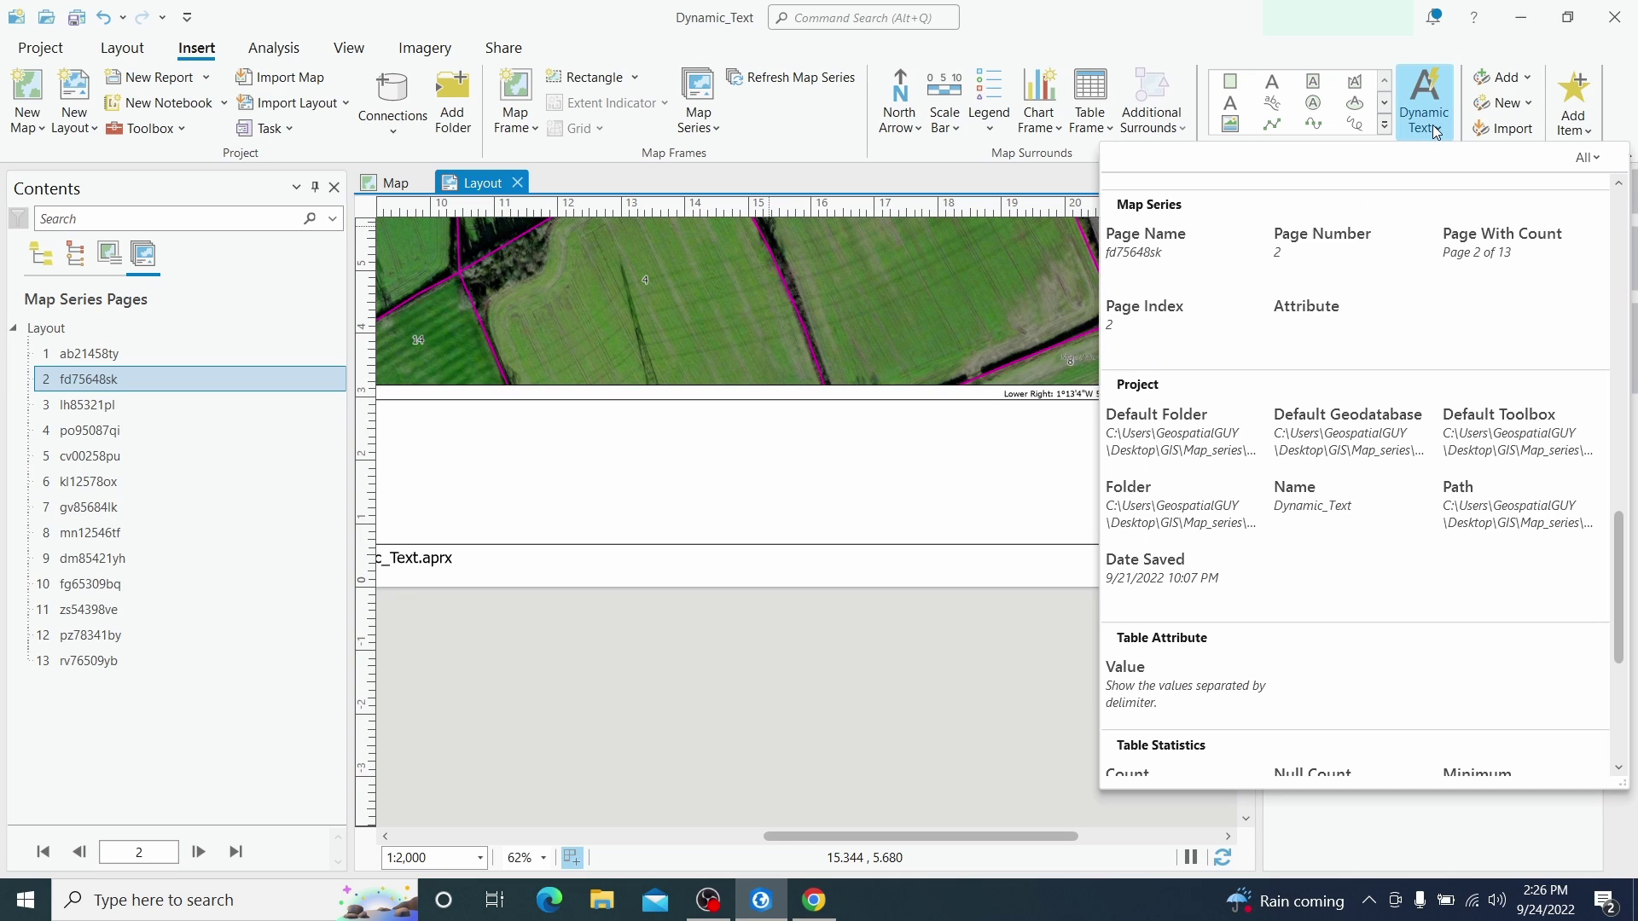
pyautogui.click(1311, 505)
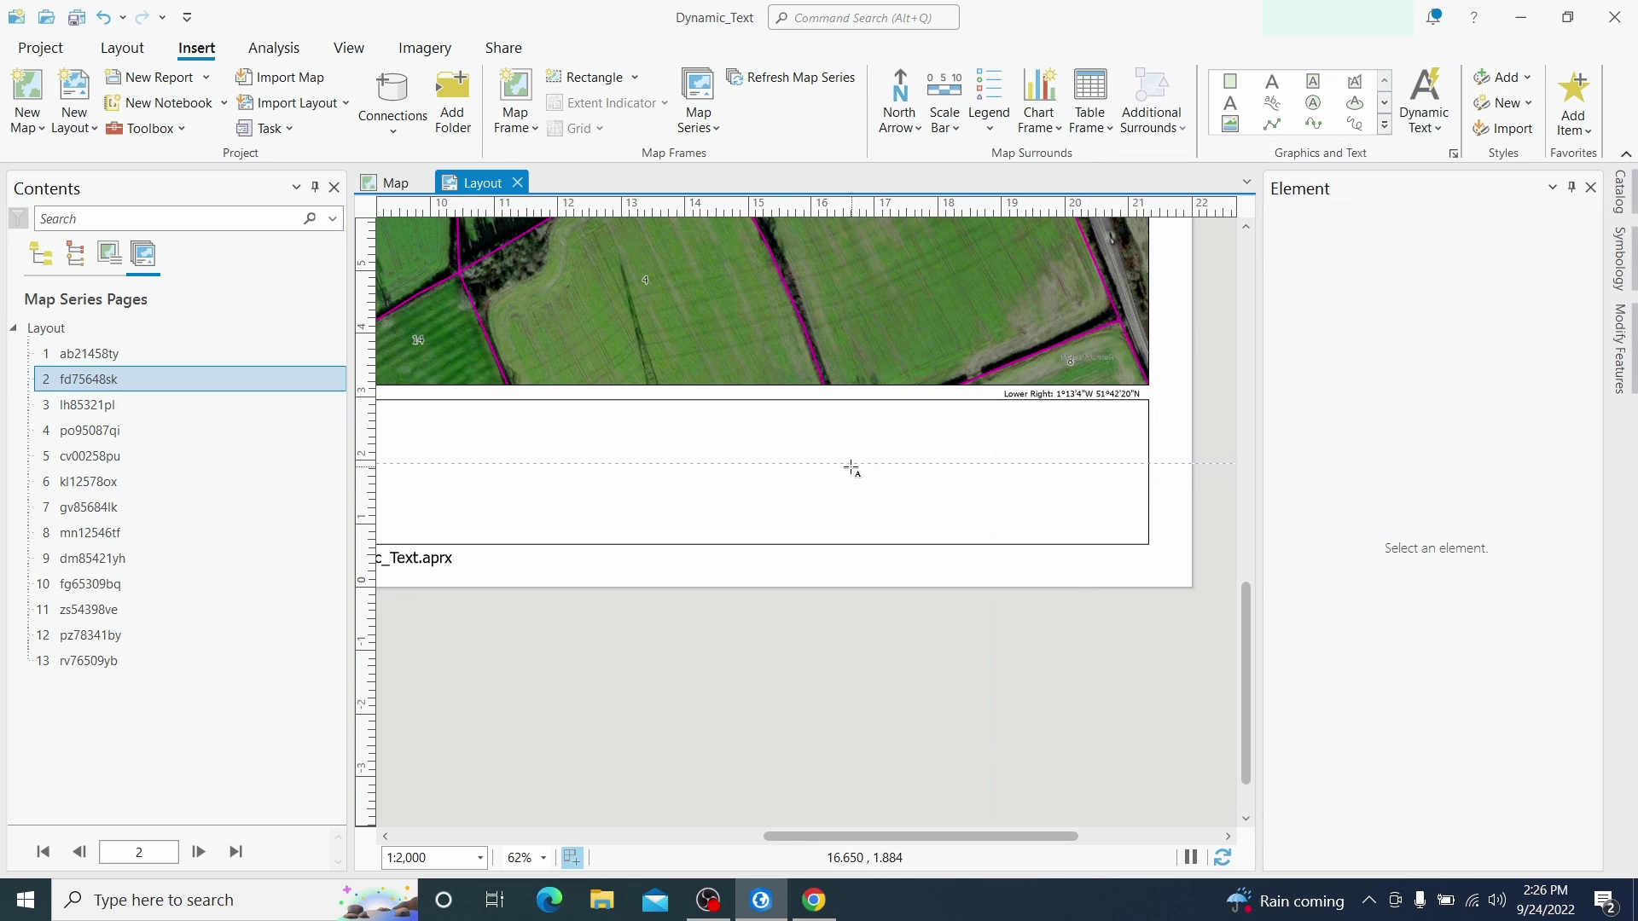
pyautogui.moveTo(830, 464); pyautogui.dragTo(1091, 511)
pyautogui.doubleClick(1326, 440)
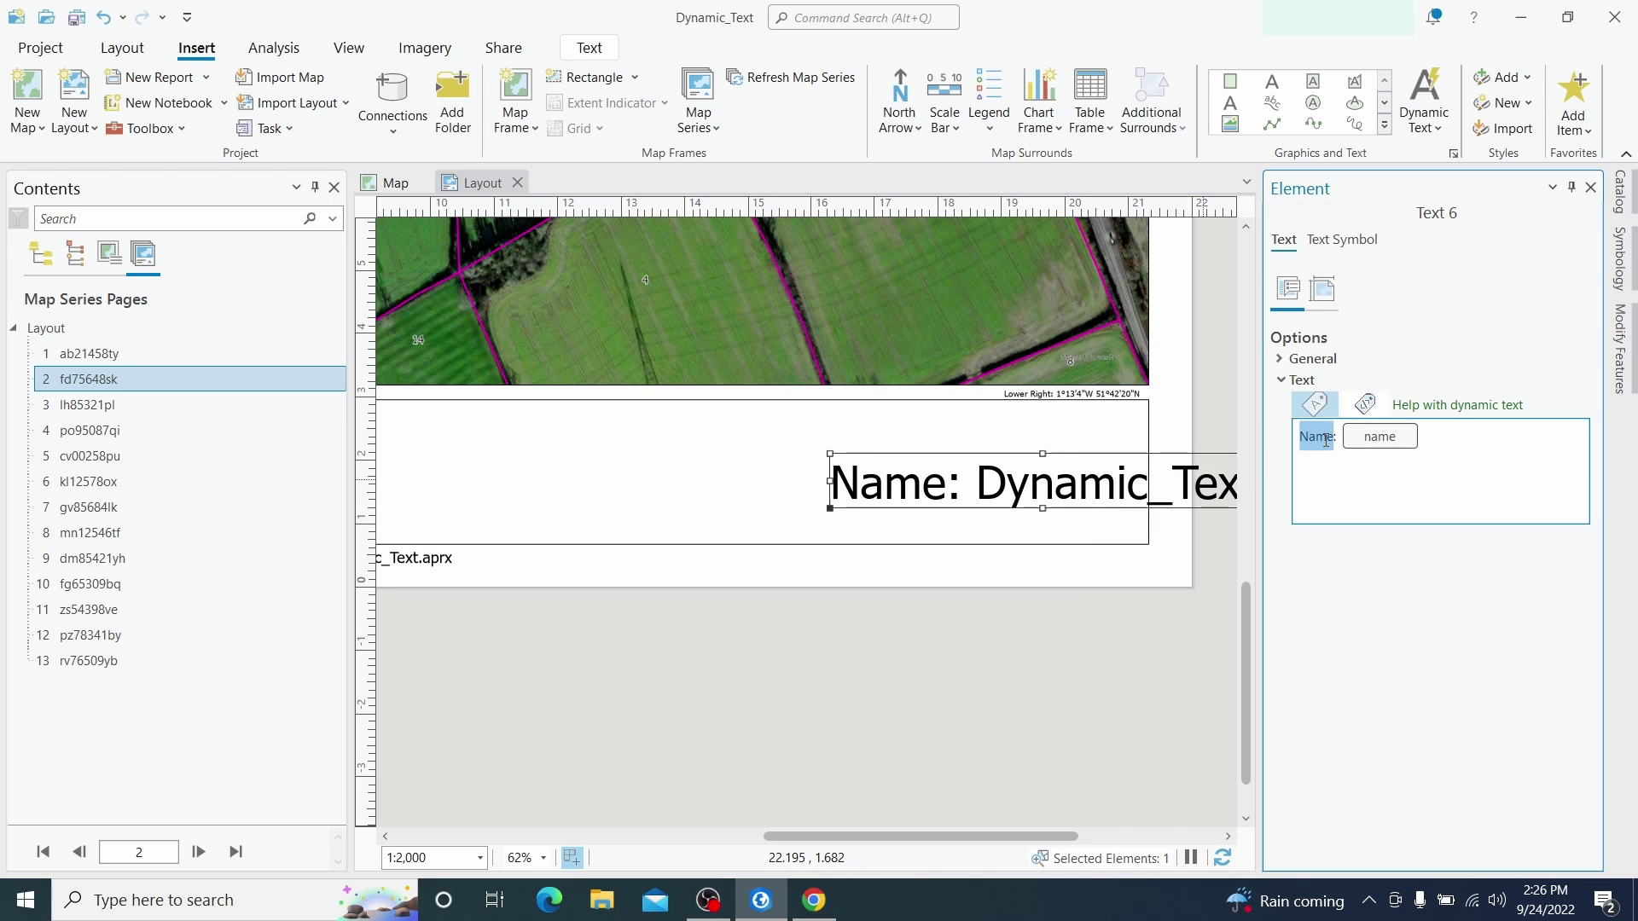
pyautogui.press('BackSpace')
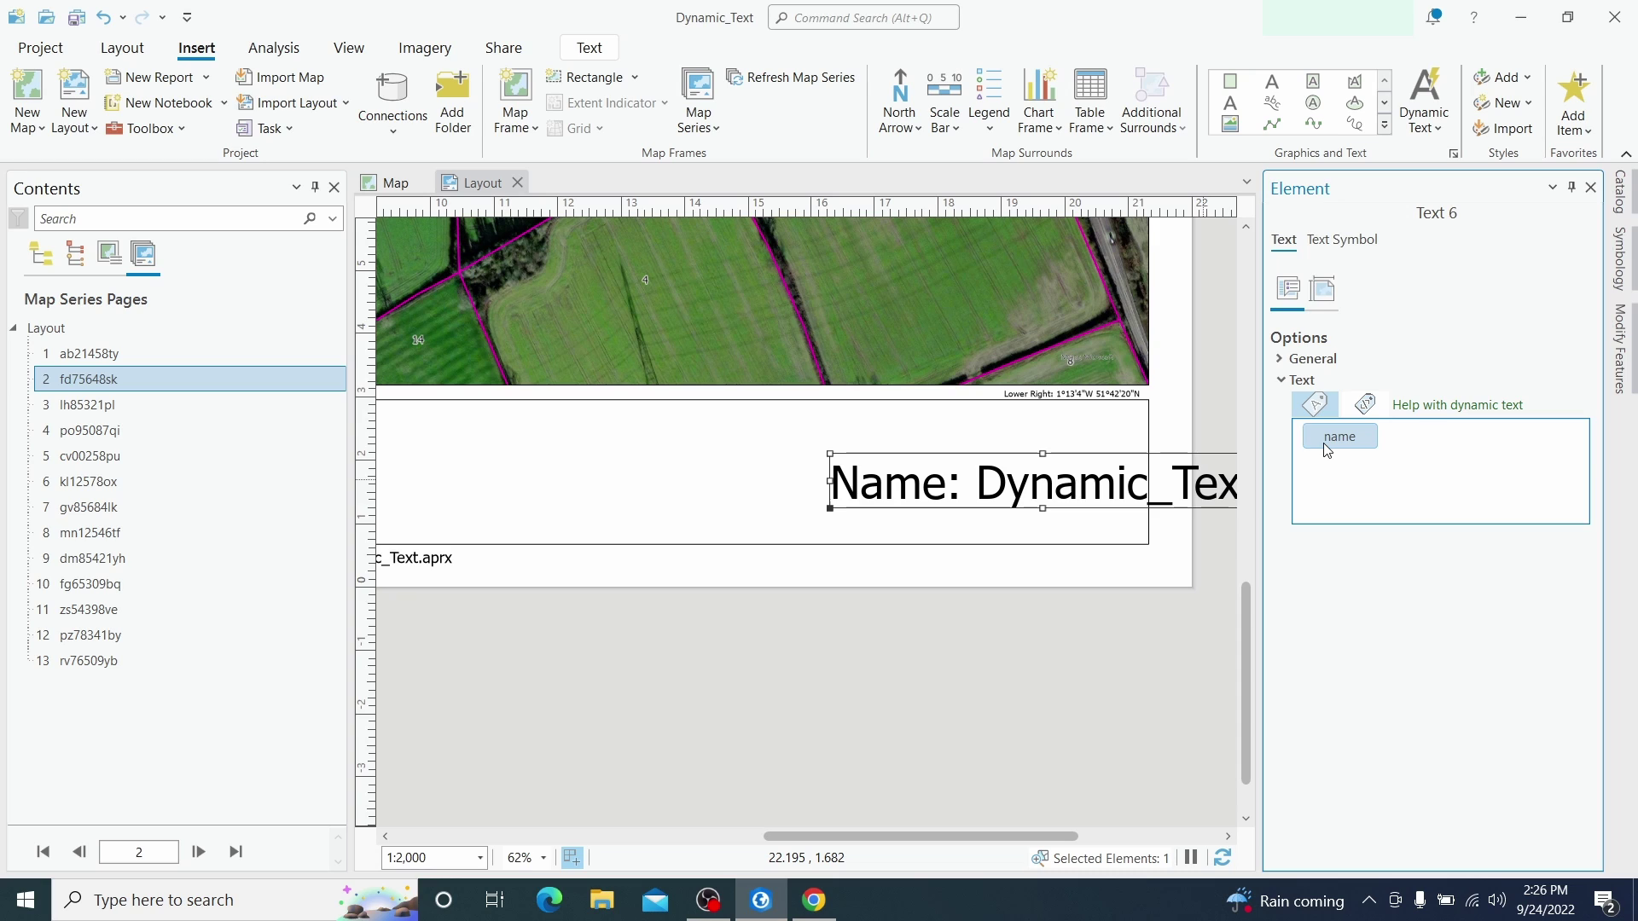
pyautogui.click(921, 622)
pyautogui.click(954, 486)
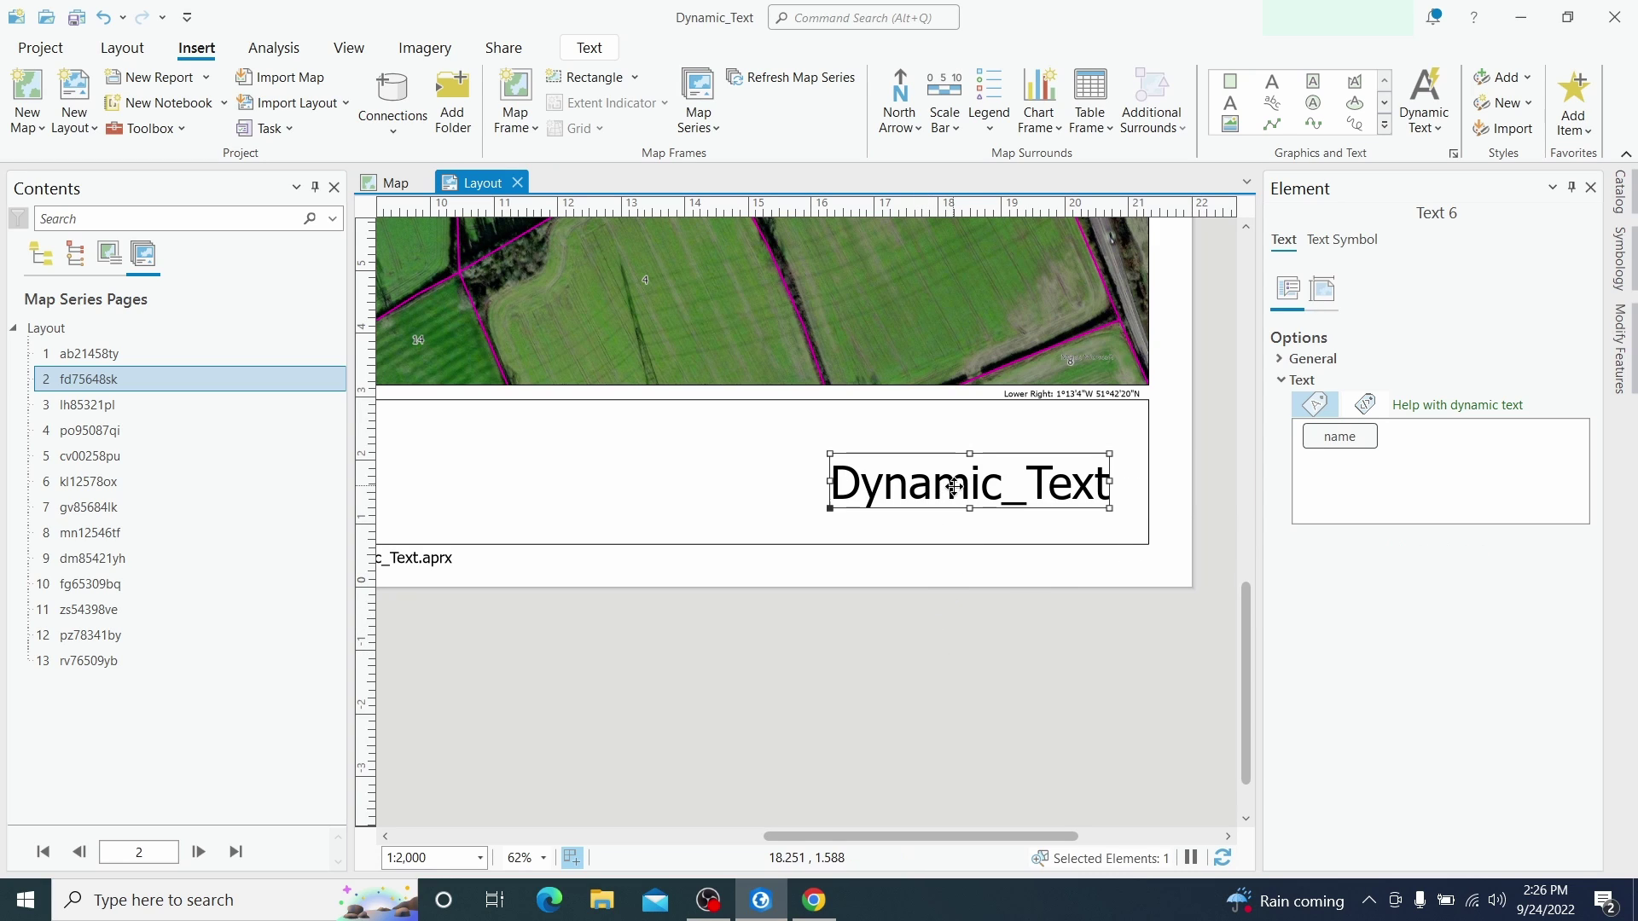
pyautogui.moveTo(954, 486); pyautogui.dragTo(916, 485)
pyautogui.click(902, 621)
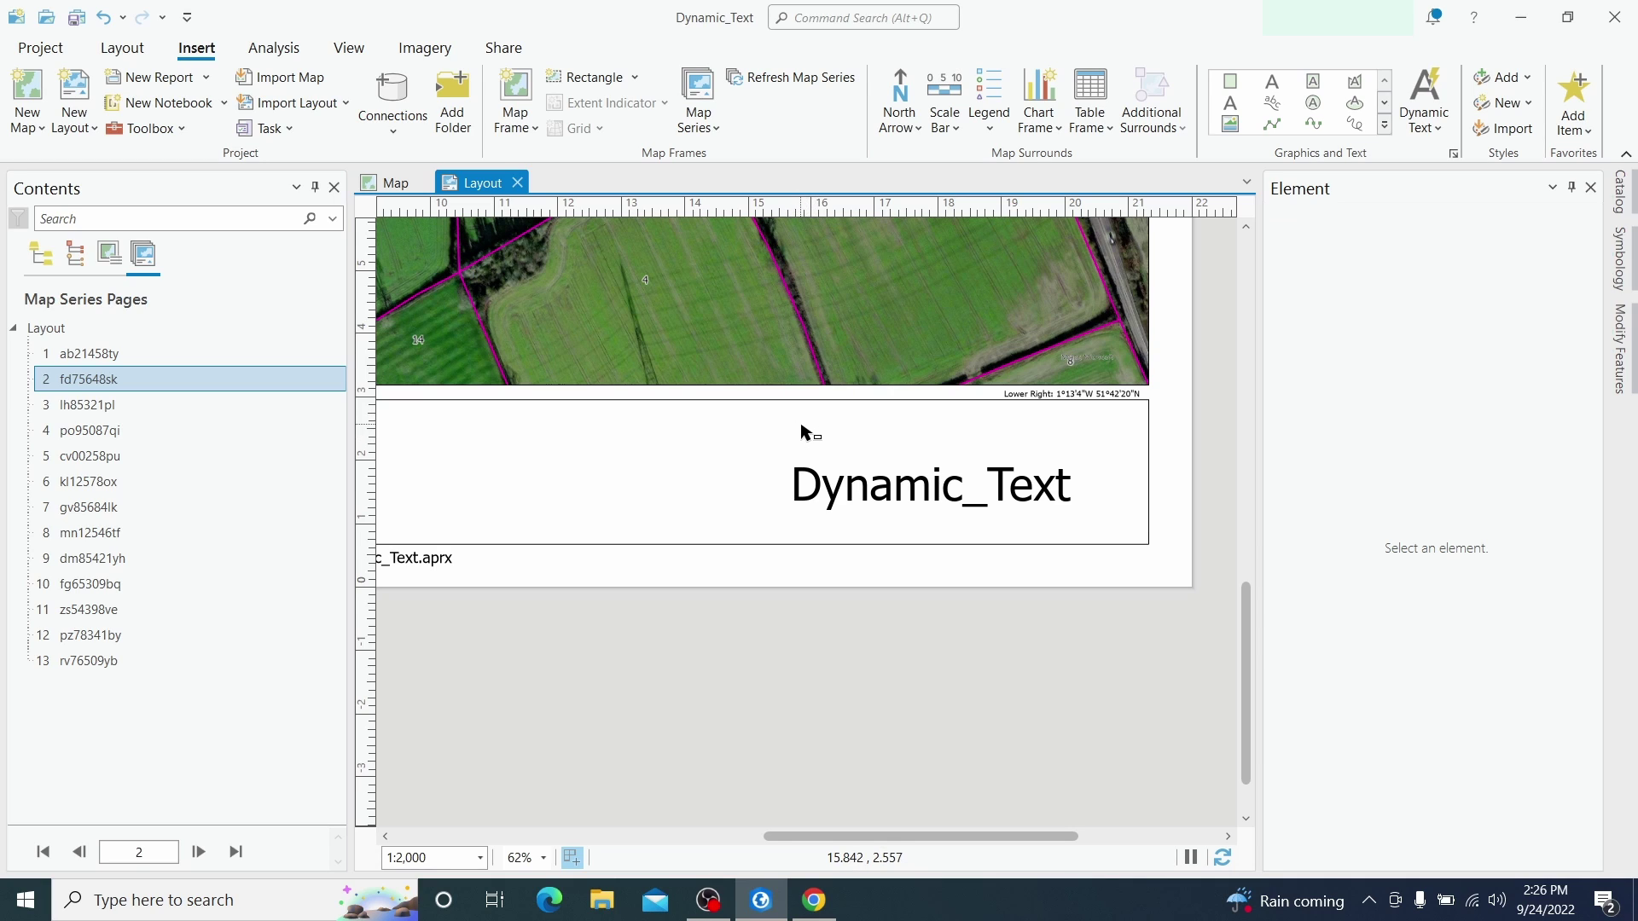
# Add a straight text element above the project name and change its wording to 'Title'
pyautogui.click(1272, 85)
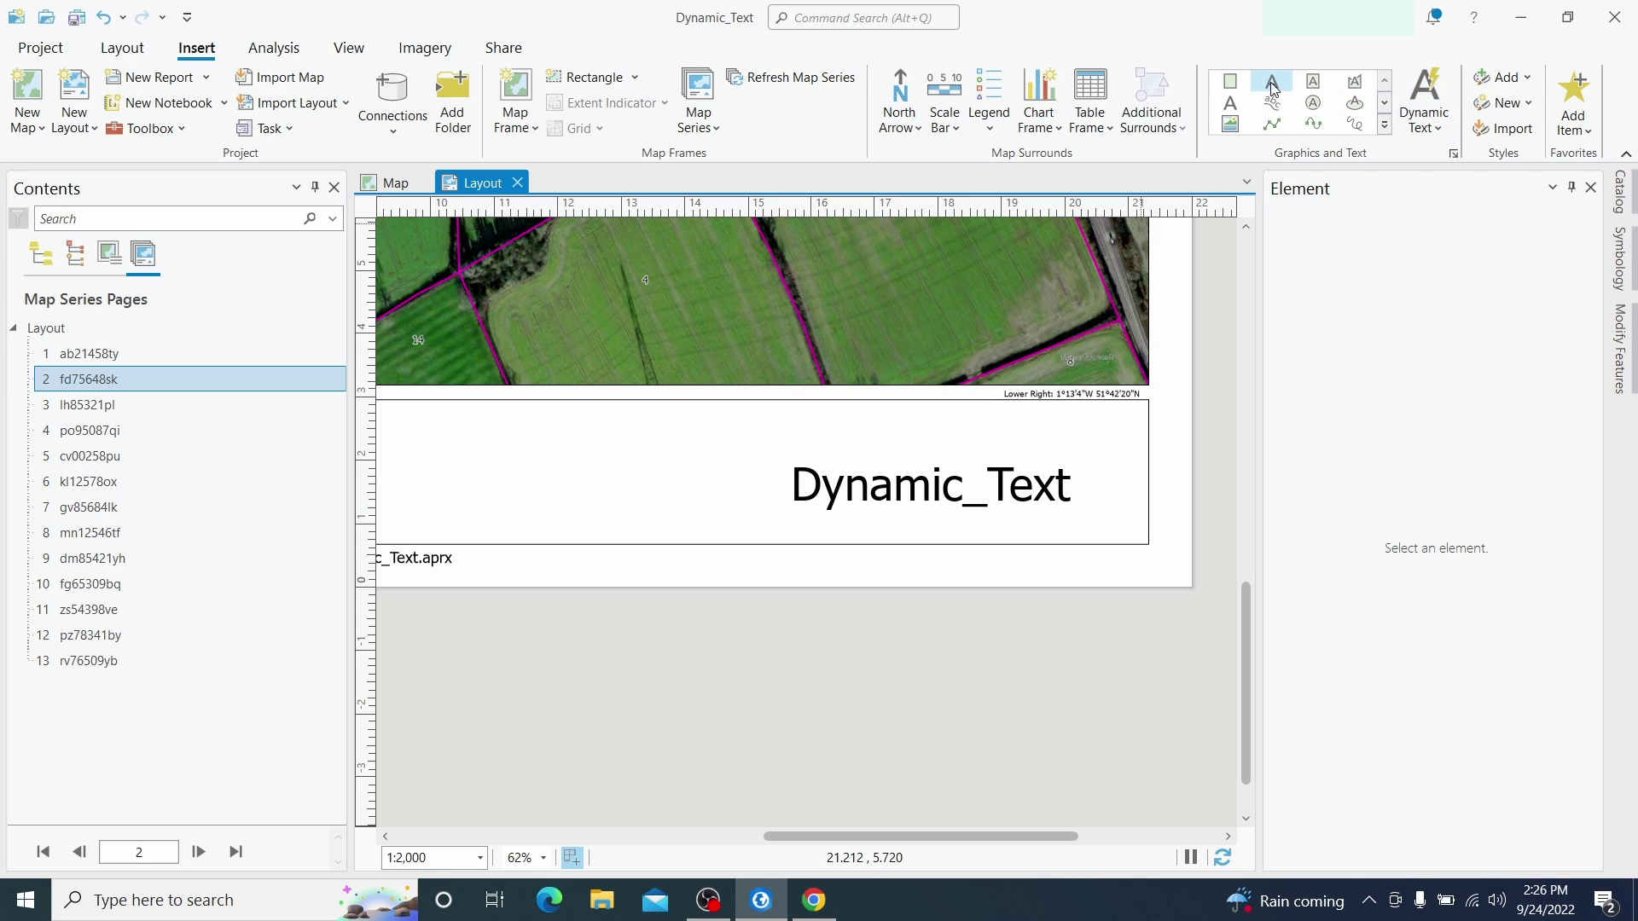
pyautogui.click(798, 435)
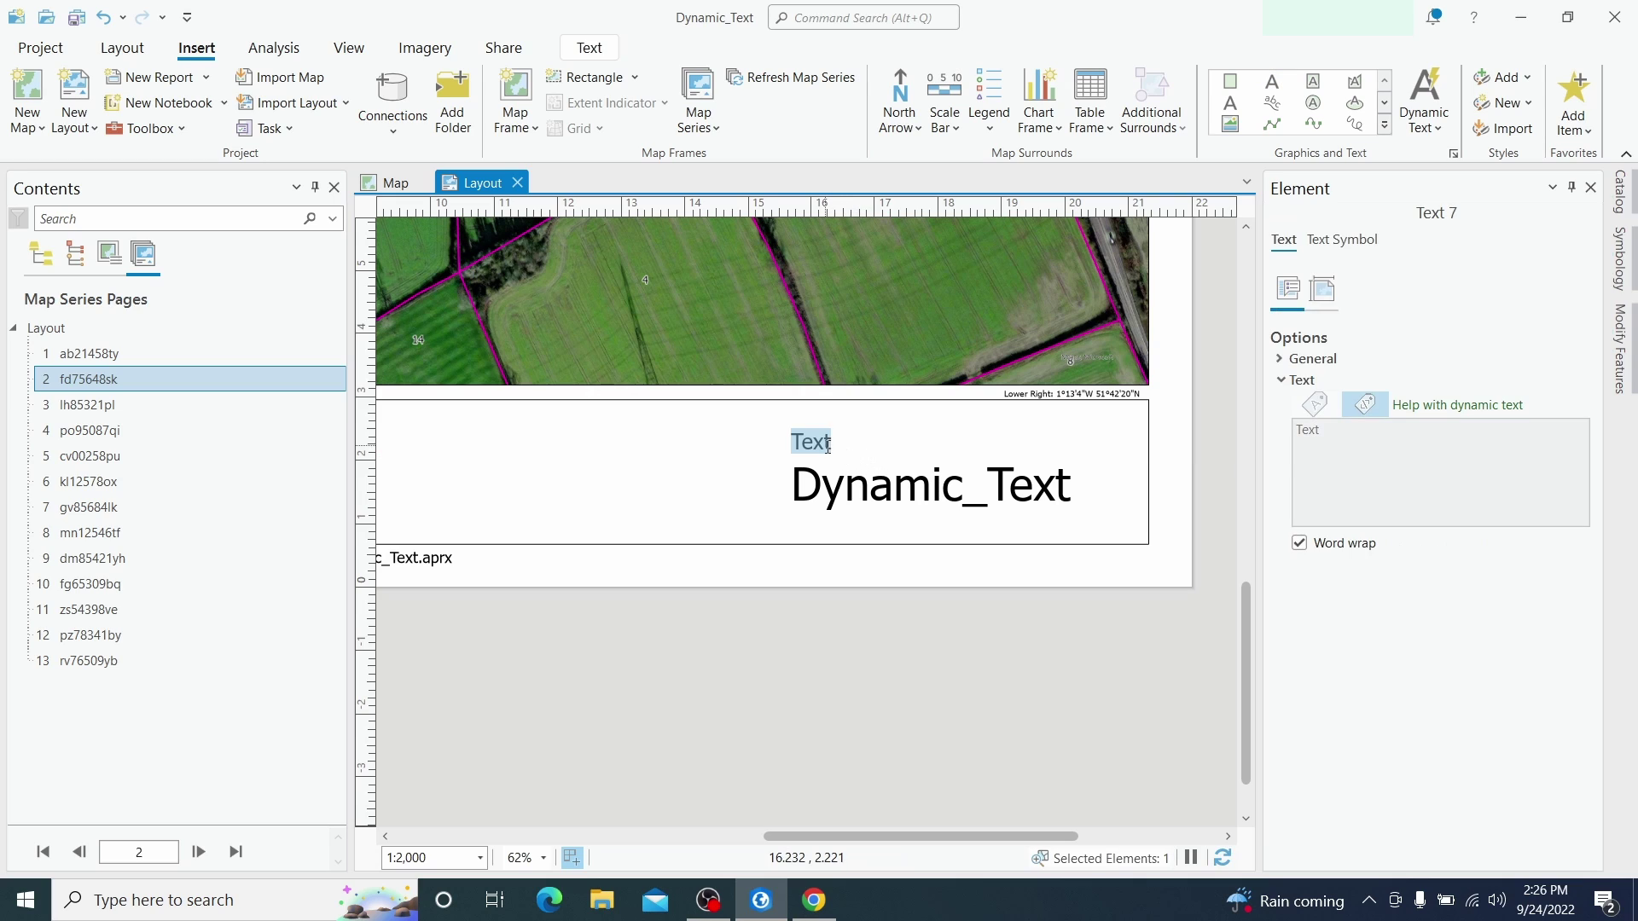
pyautogui.click(808, 628)
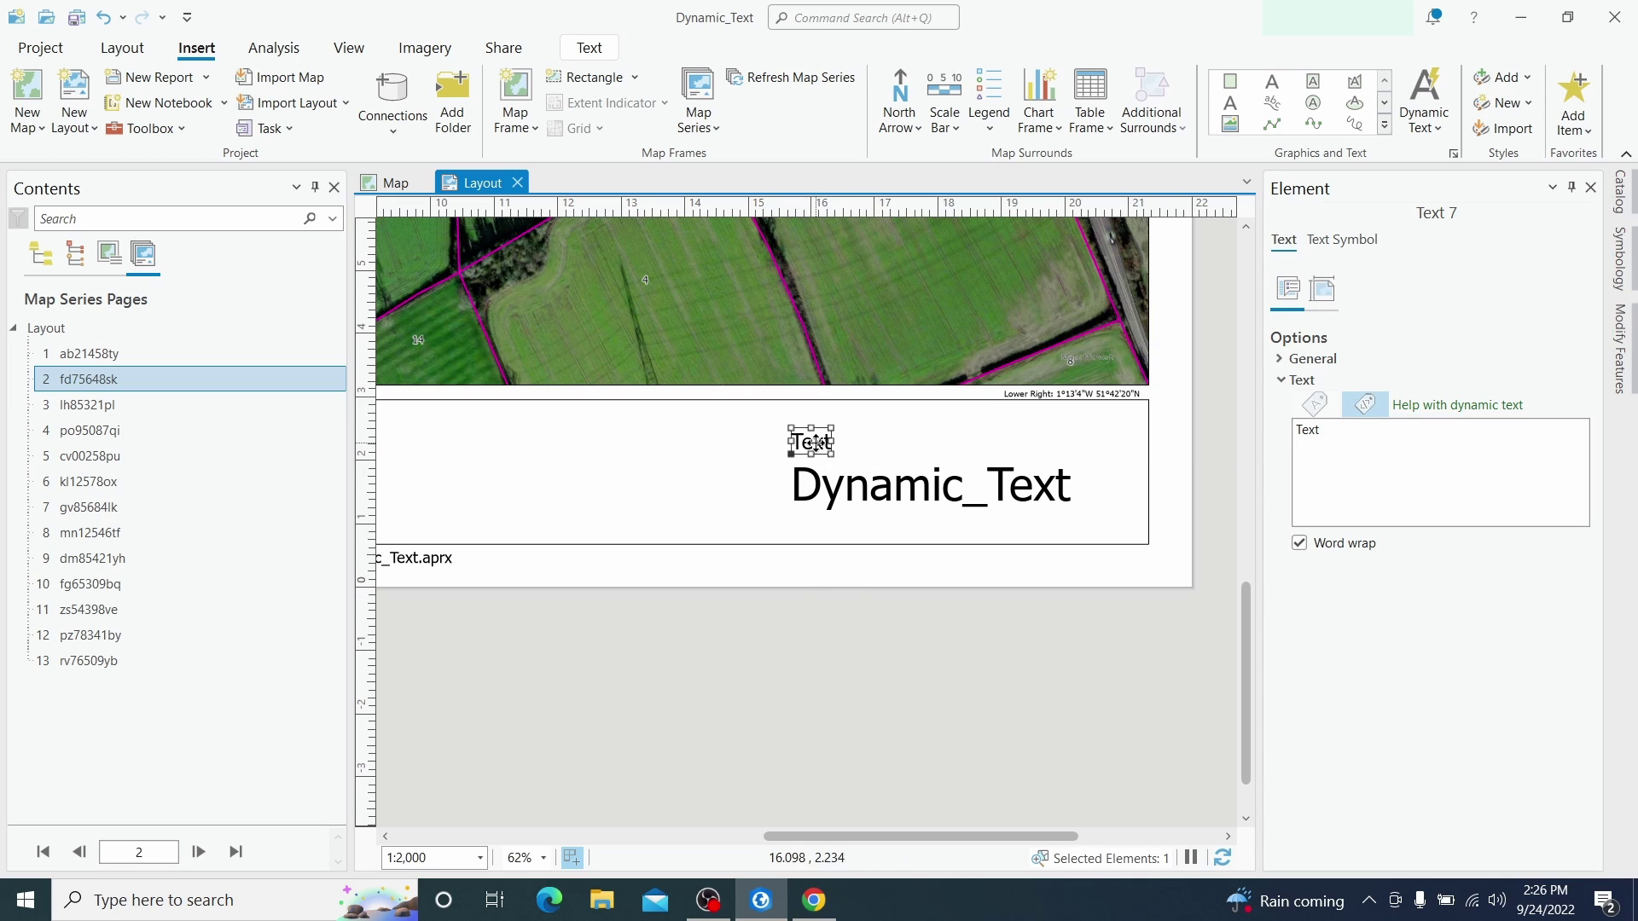
pyautogui.moveTo(1376, 475); pyautogui.dragTo(1266, 436)
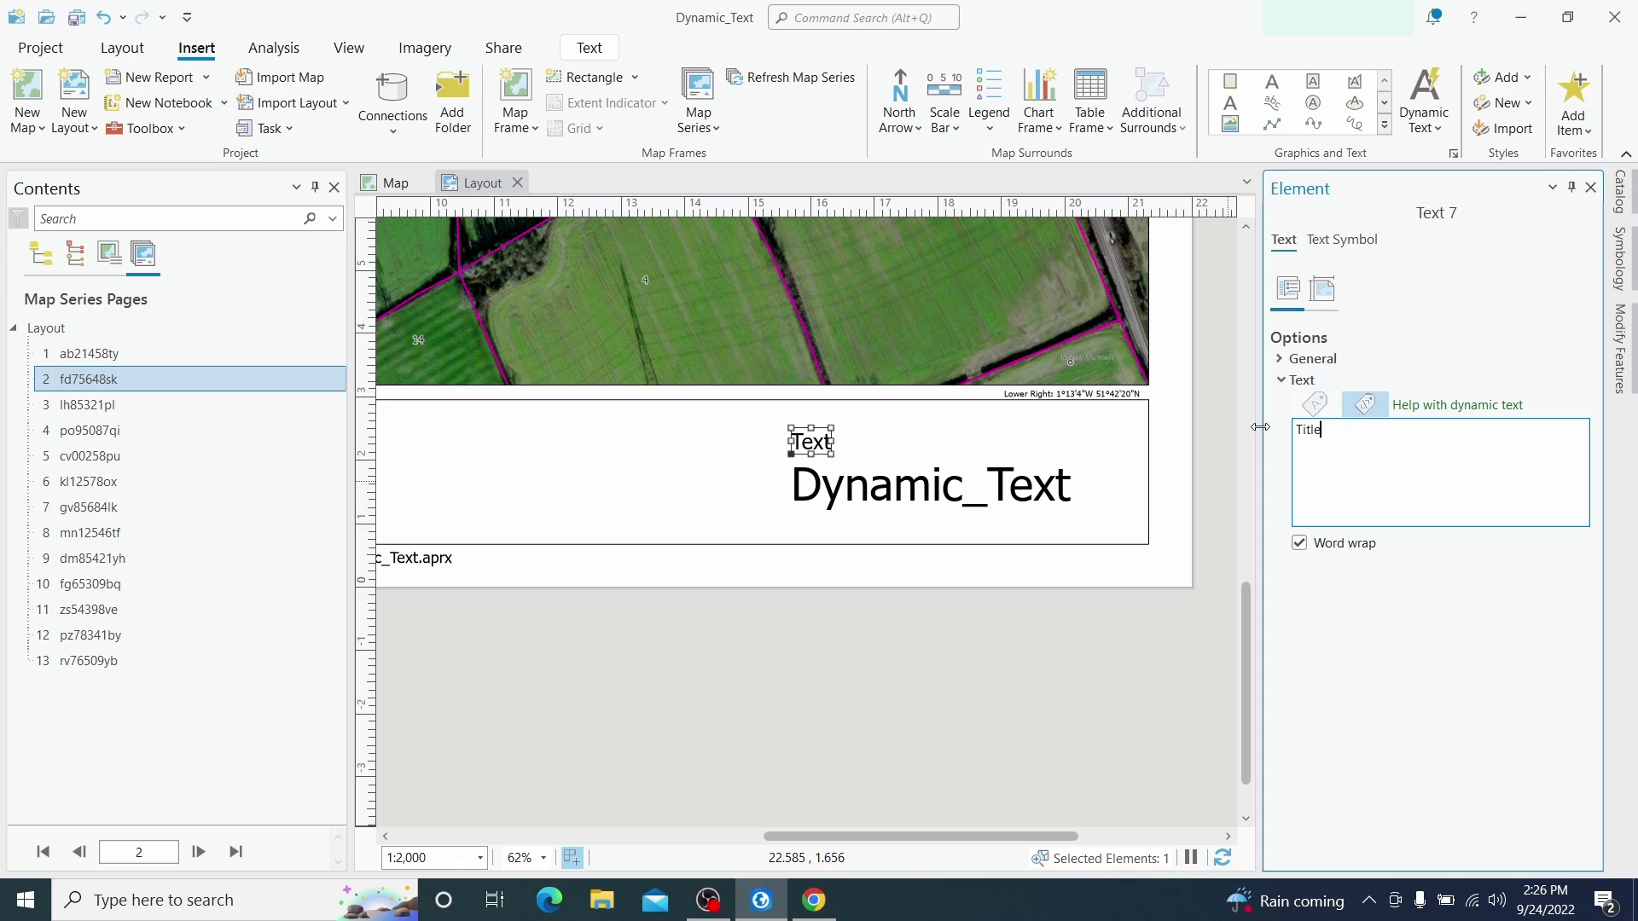
pyautogui.click(939, 610)
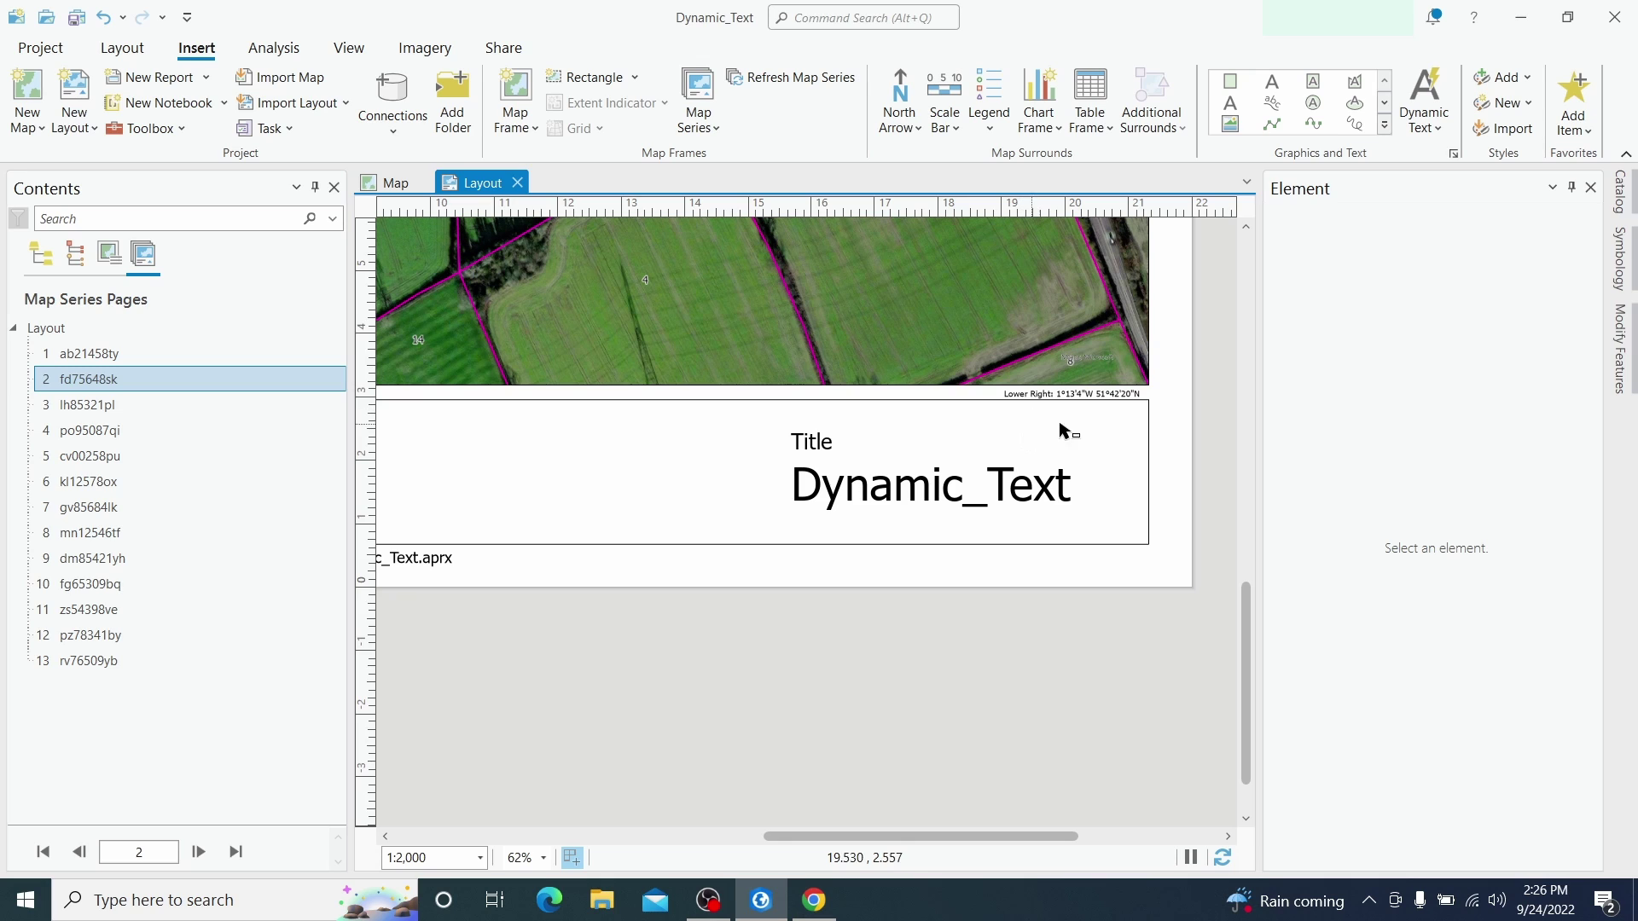
# Insert Current Time dynamic text in the info box, removing its label and time to leave 9/24/2022
pyautogui.click(1442, 130)
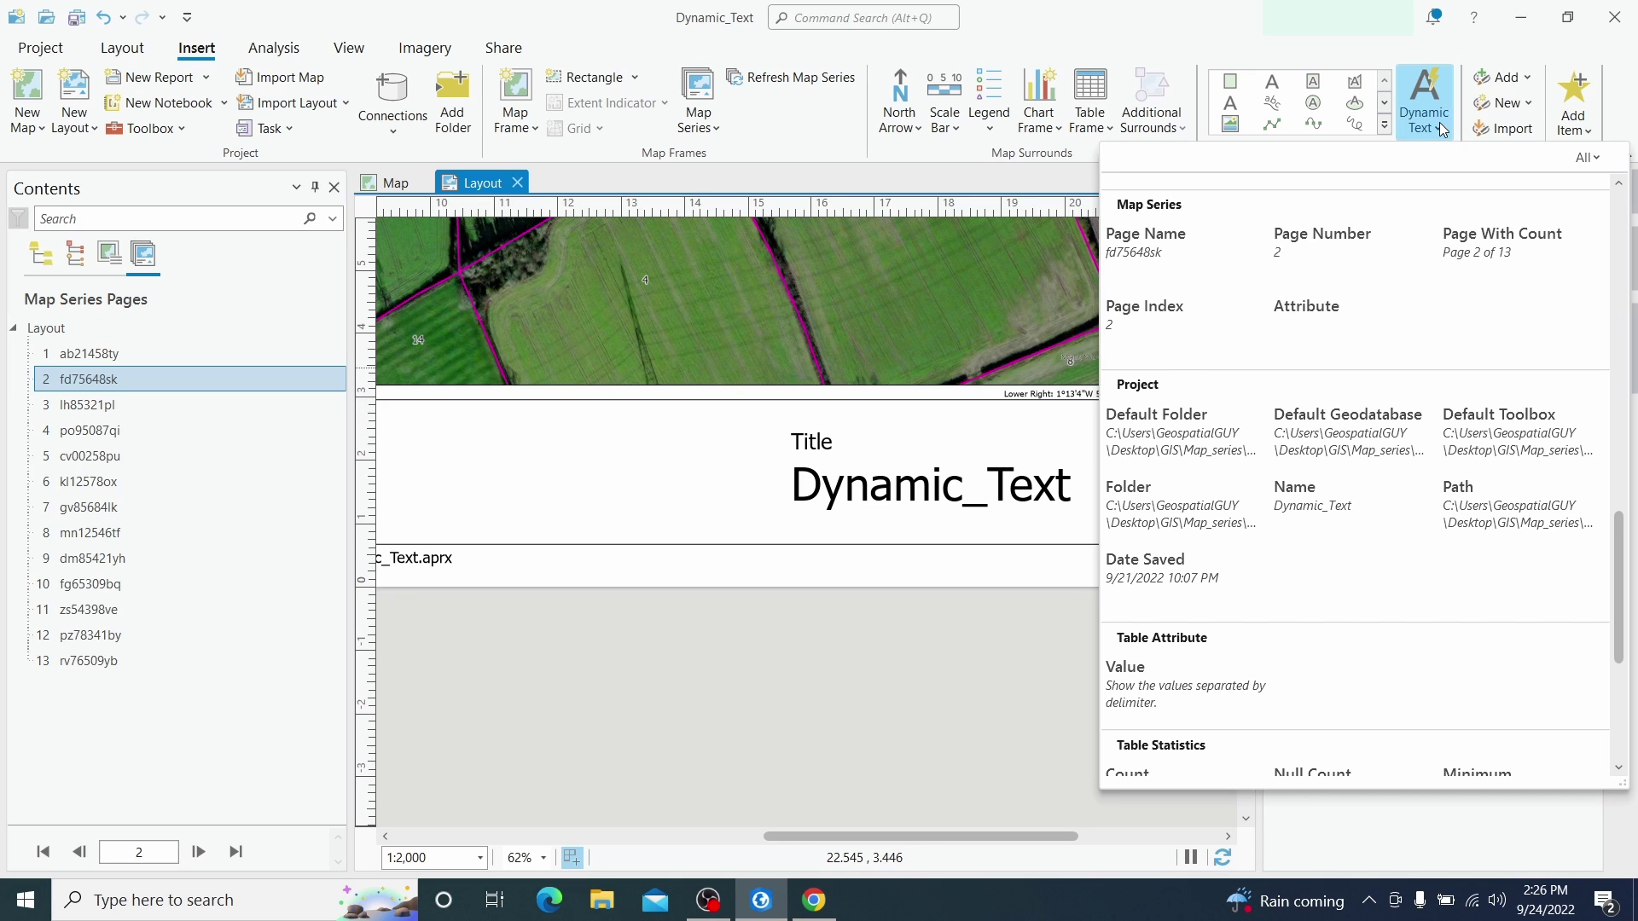
pyautogui.scroll(3, 1628, 523)
pyautogui.scroll(4, 1627, 523)
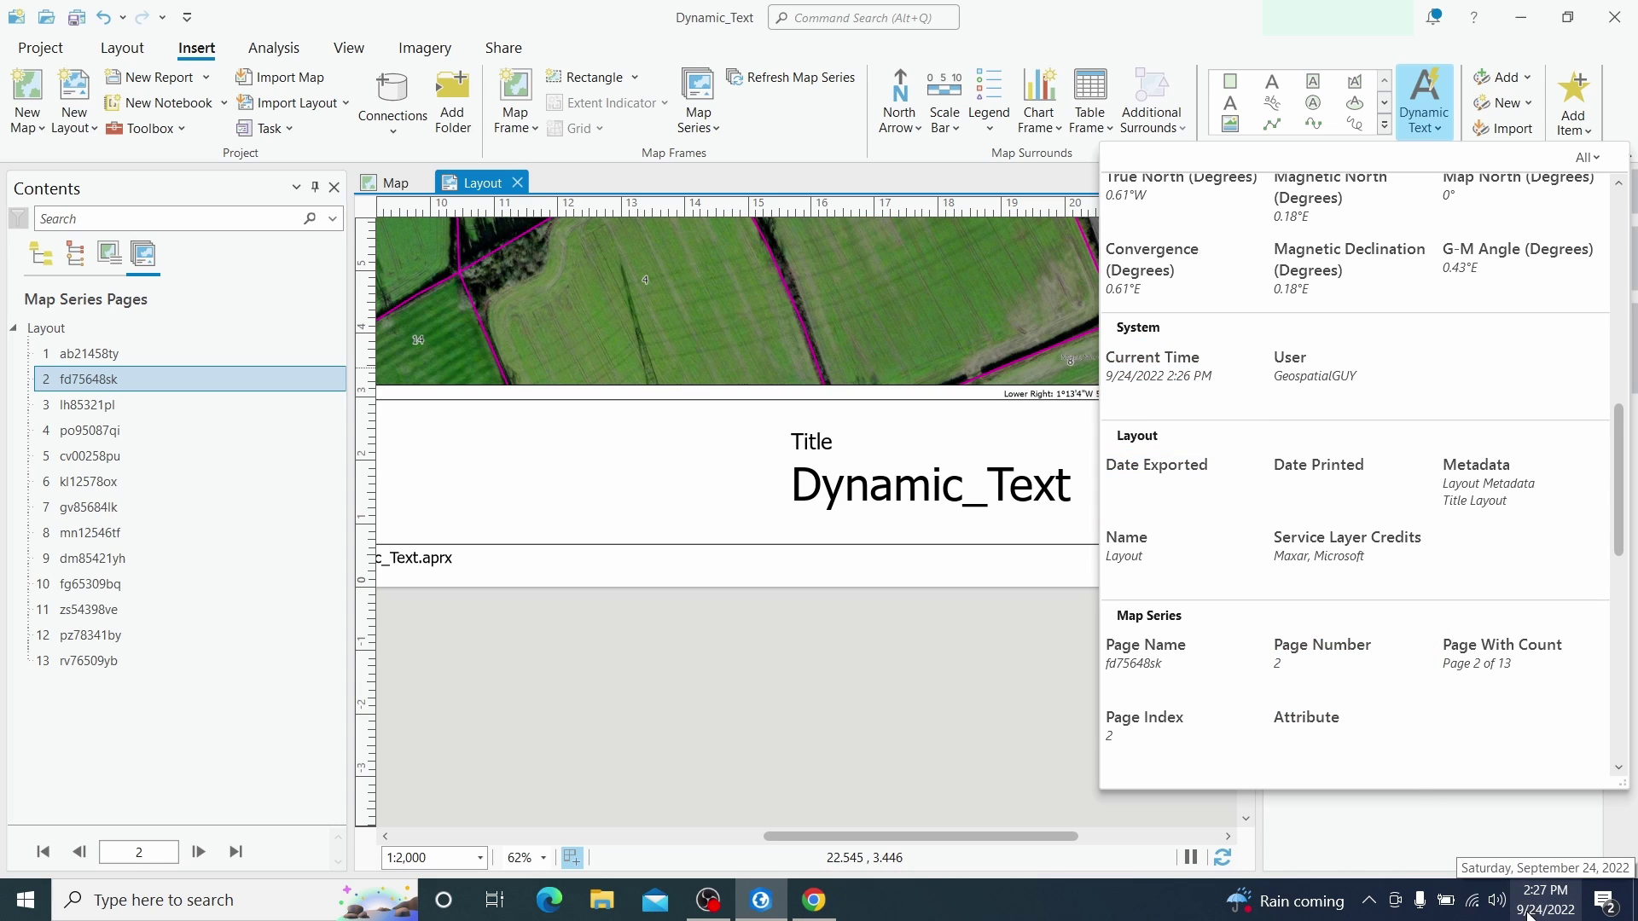
pyautogui.click(1181, 388)
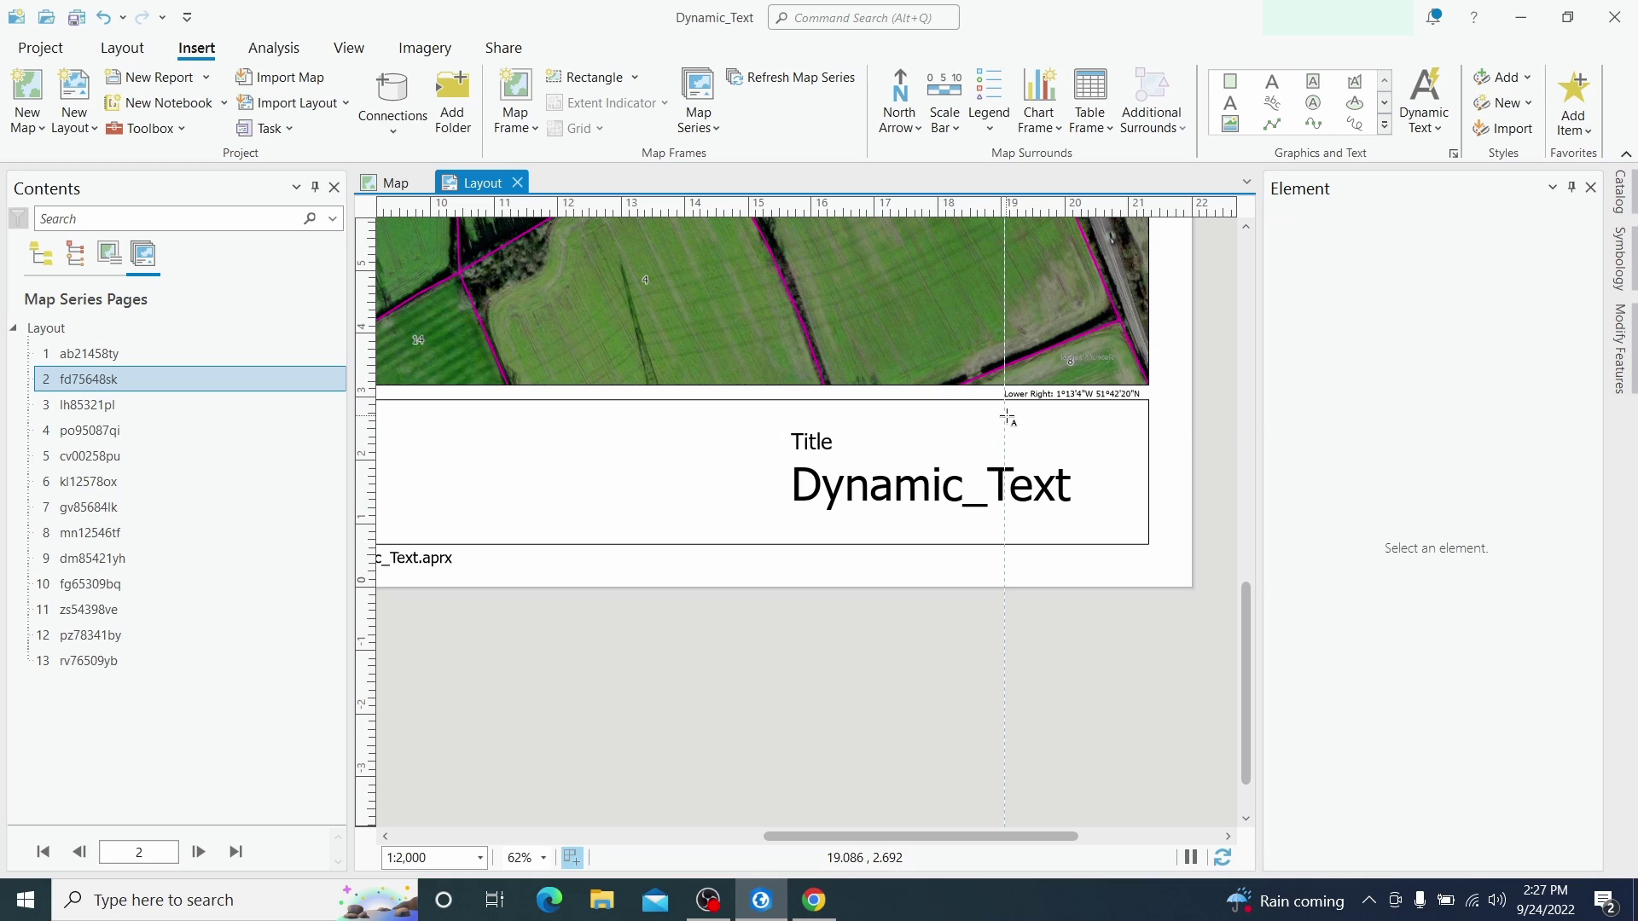
pyautogui.moveTo(1007, 417); pyautogui.dragTo(1134, 440)
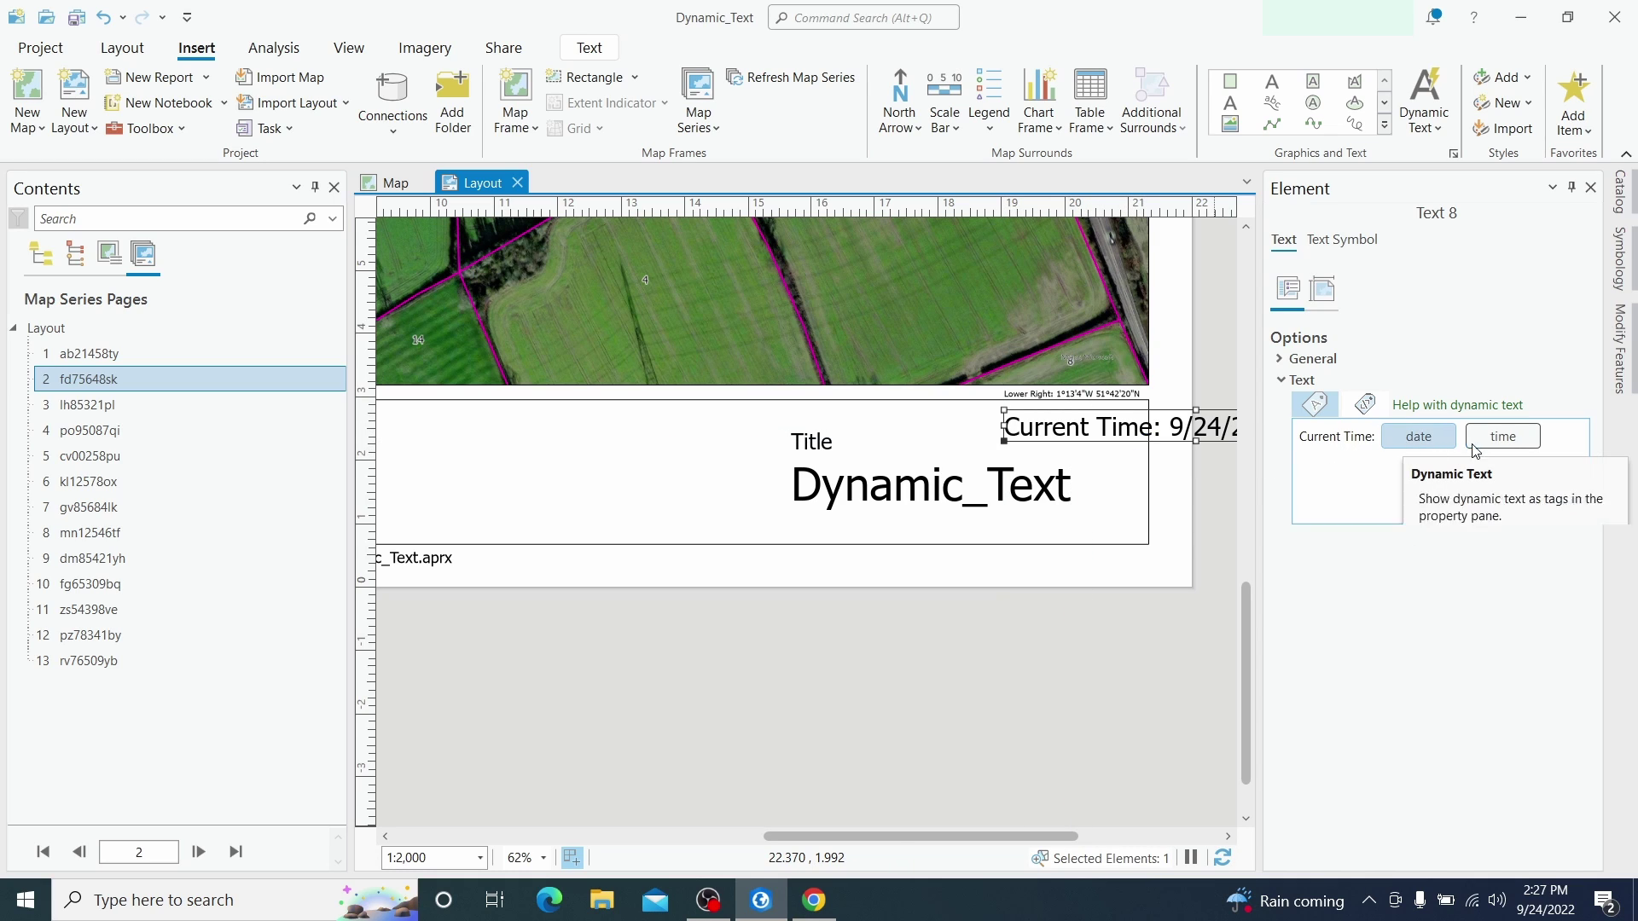
pyautogui.moveTo(1304, 439); pyautogui.dragTo(1376, 444)
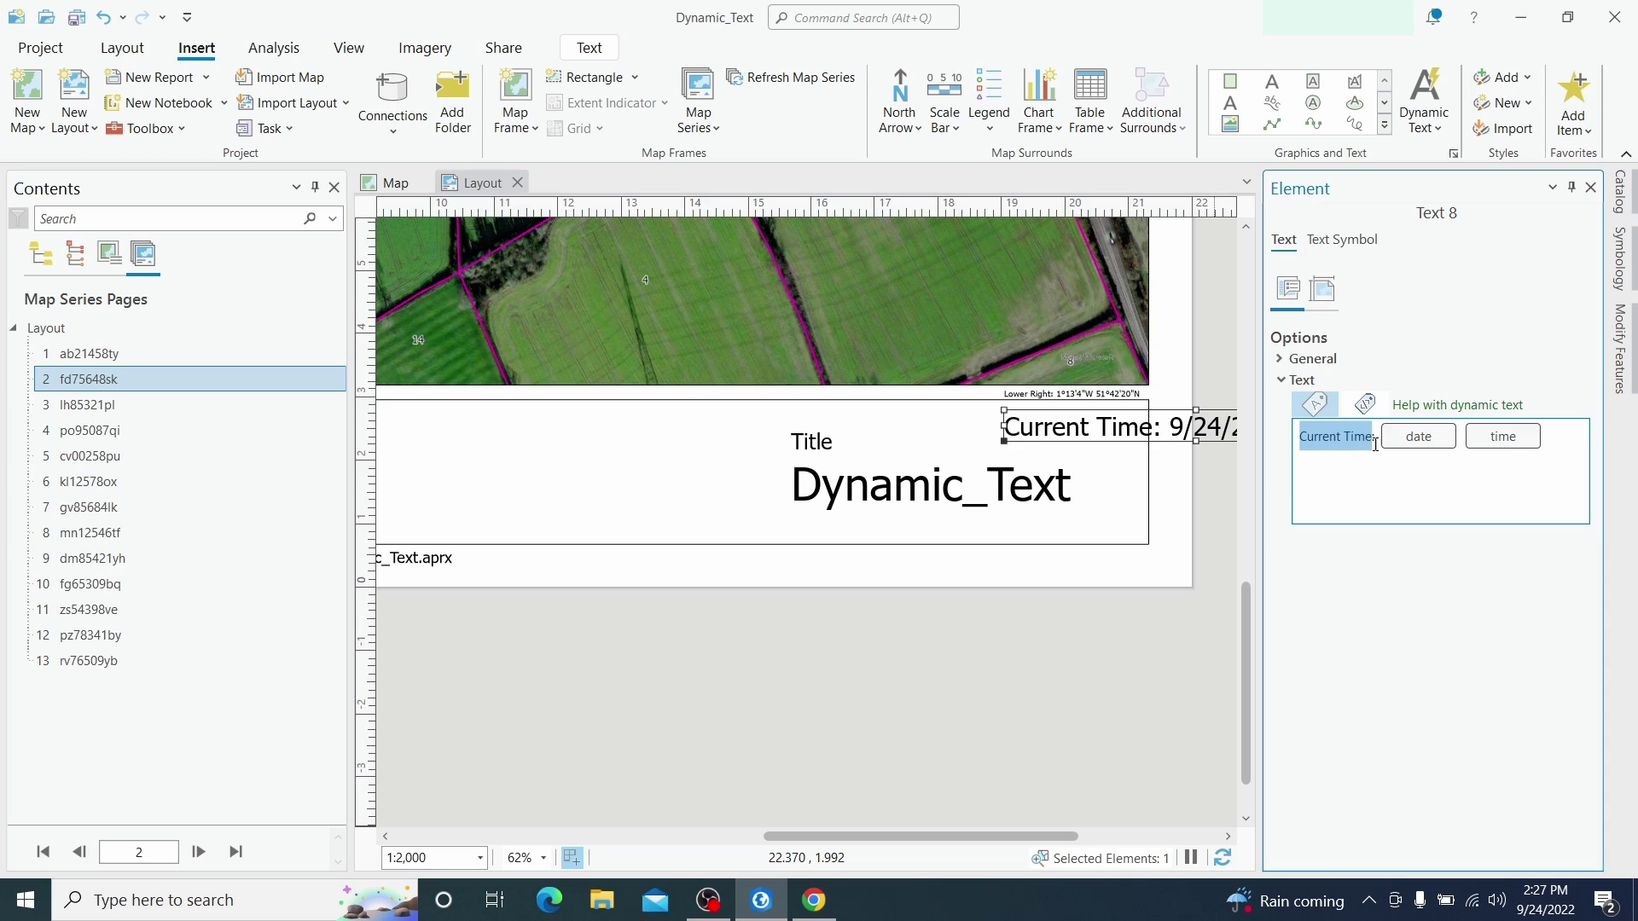
pyautogui.press('BackSpace')
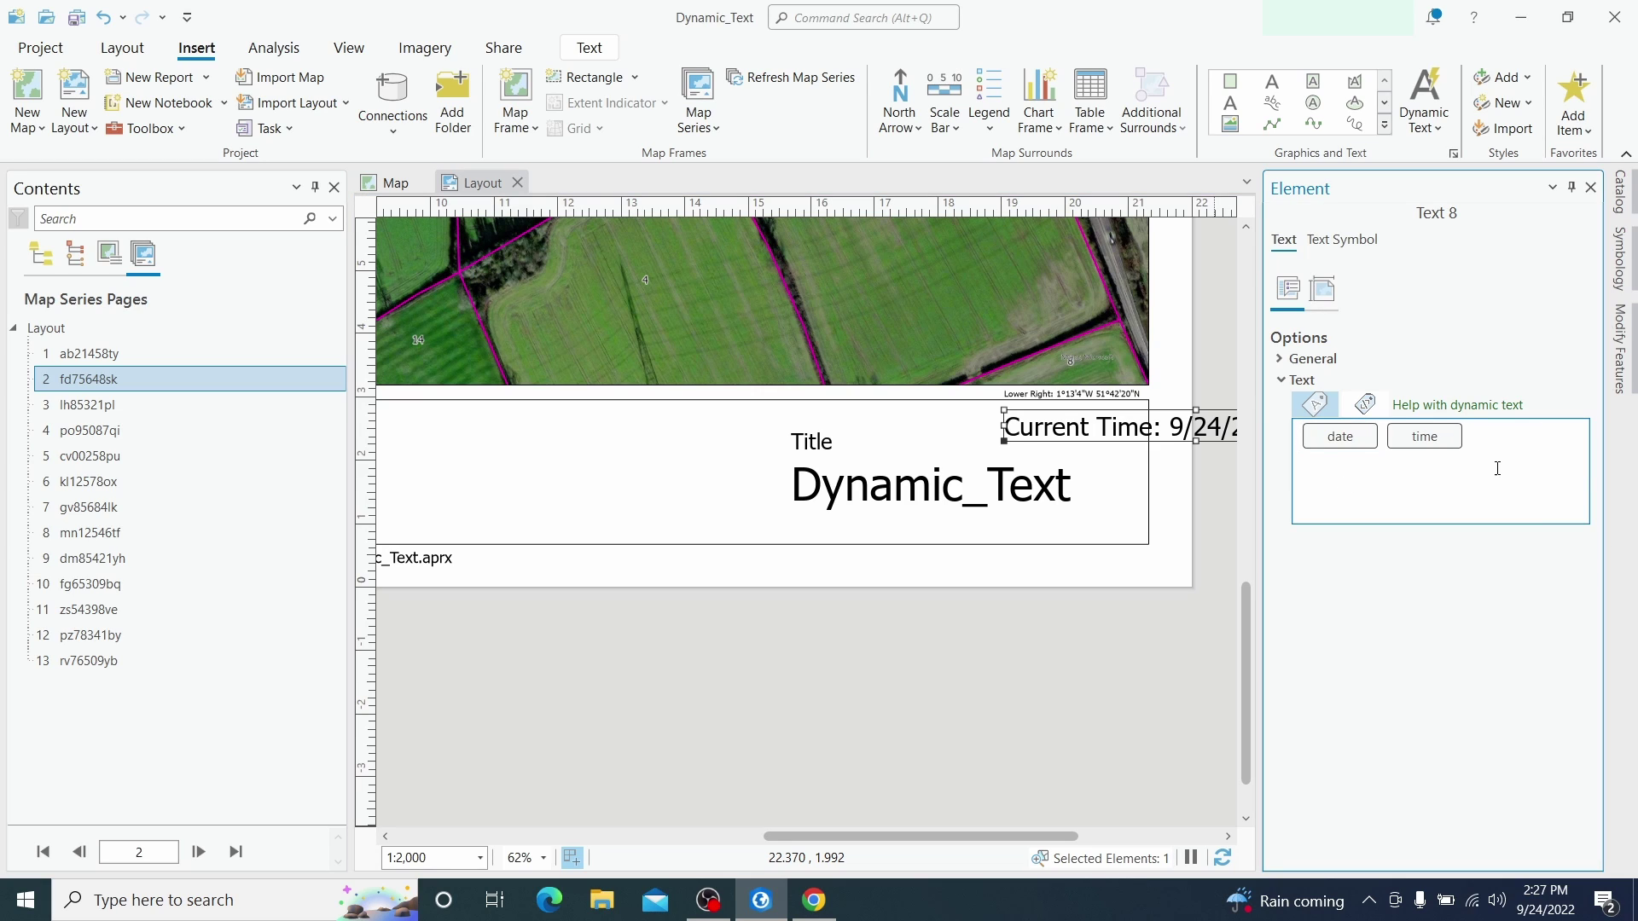
pyautogui.press('BackSpace')
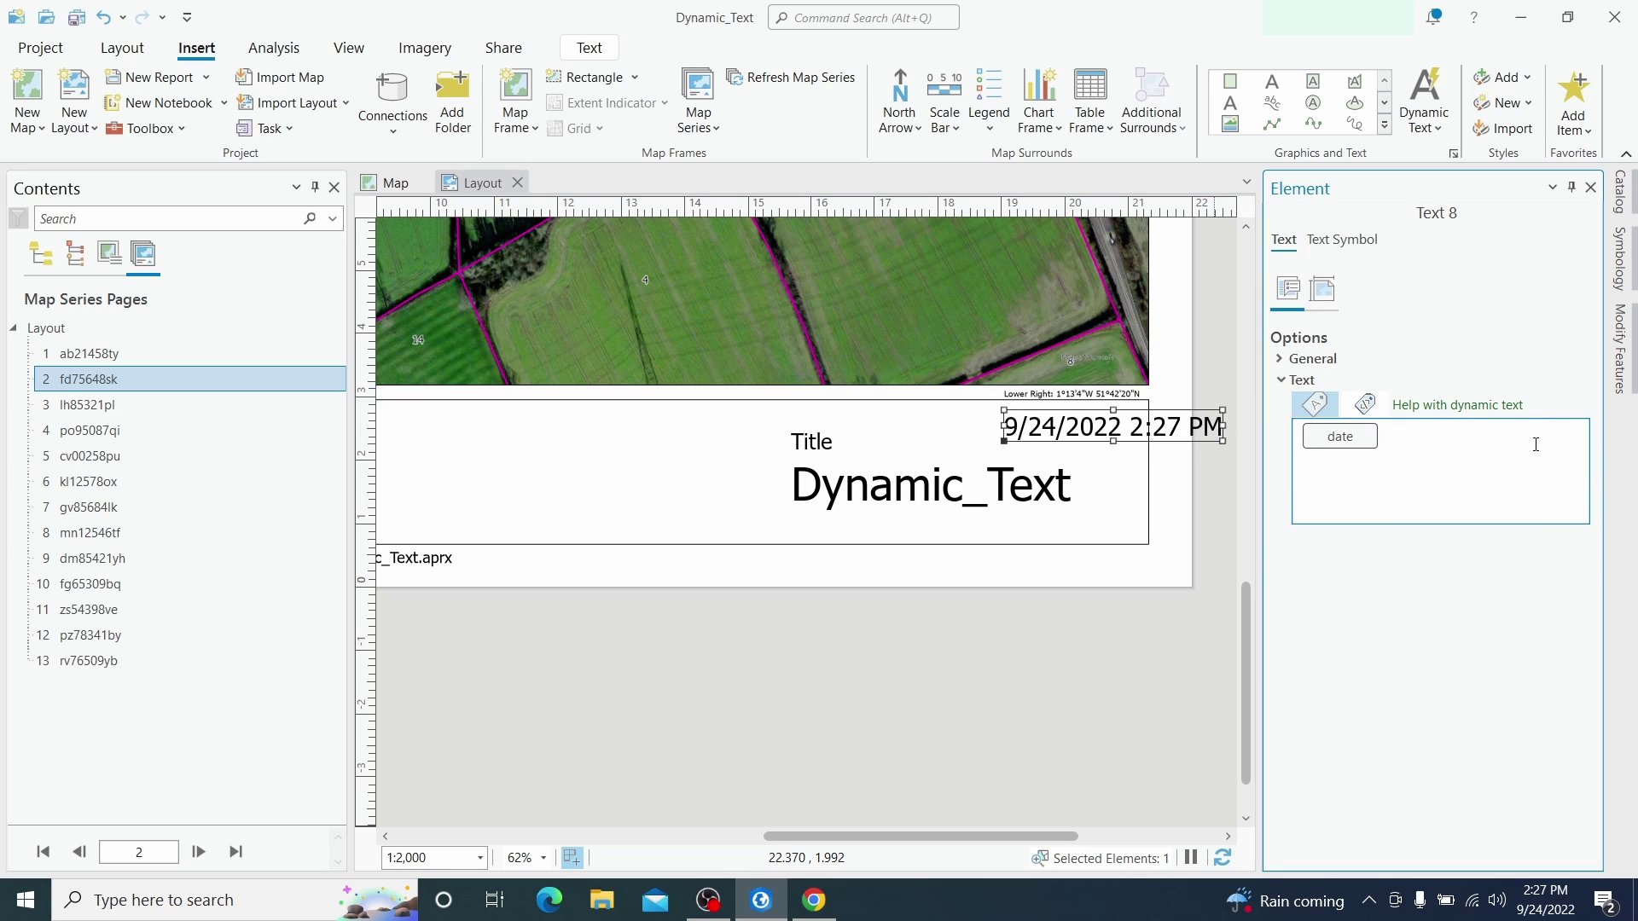
pyautogui.click(921, 713)
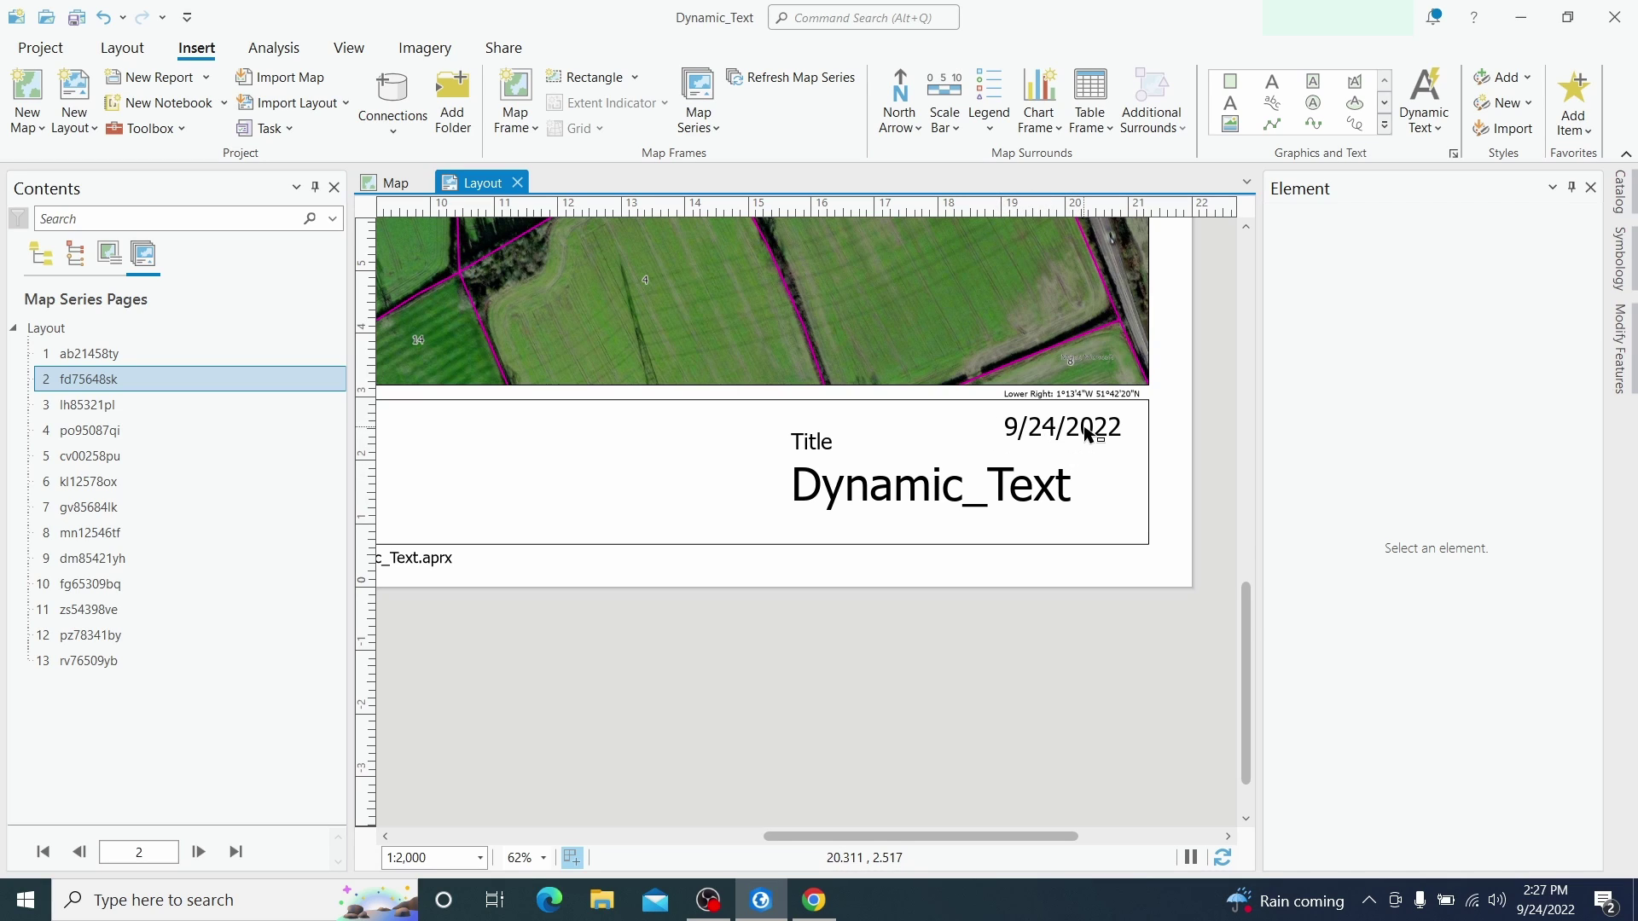
# Change the date tag's format to dd.MM.yyyy so the date reads 24.09.2022
pyautogui.click(1045, 434)
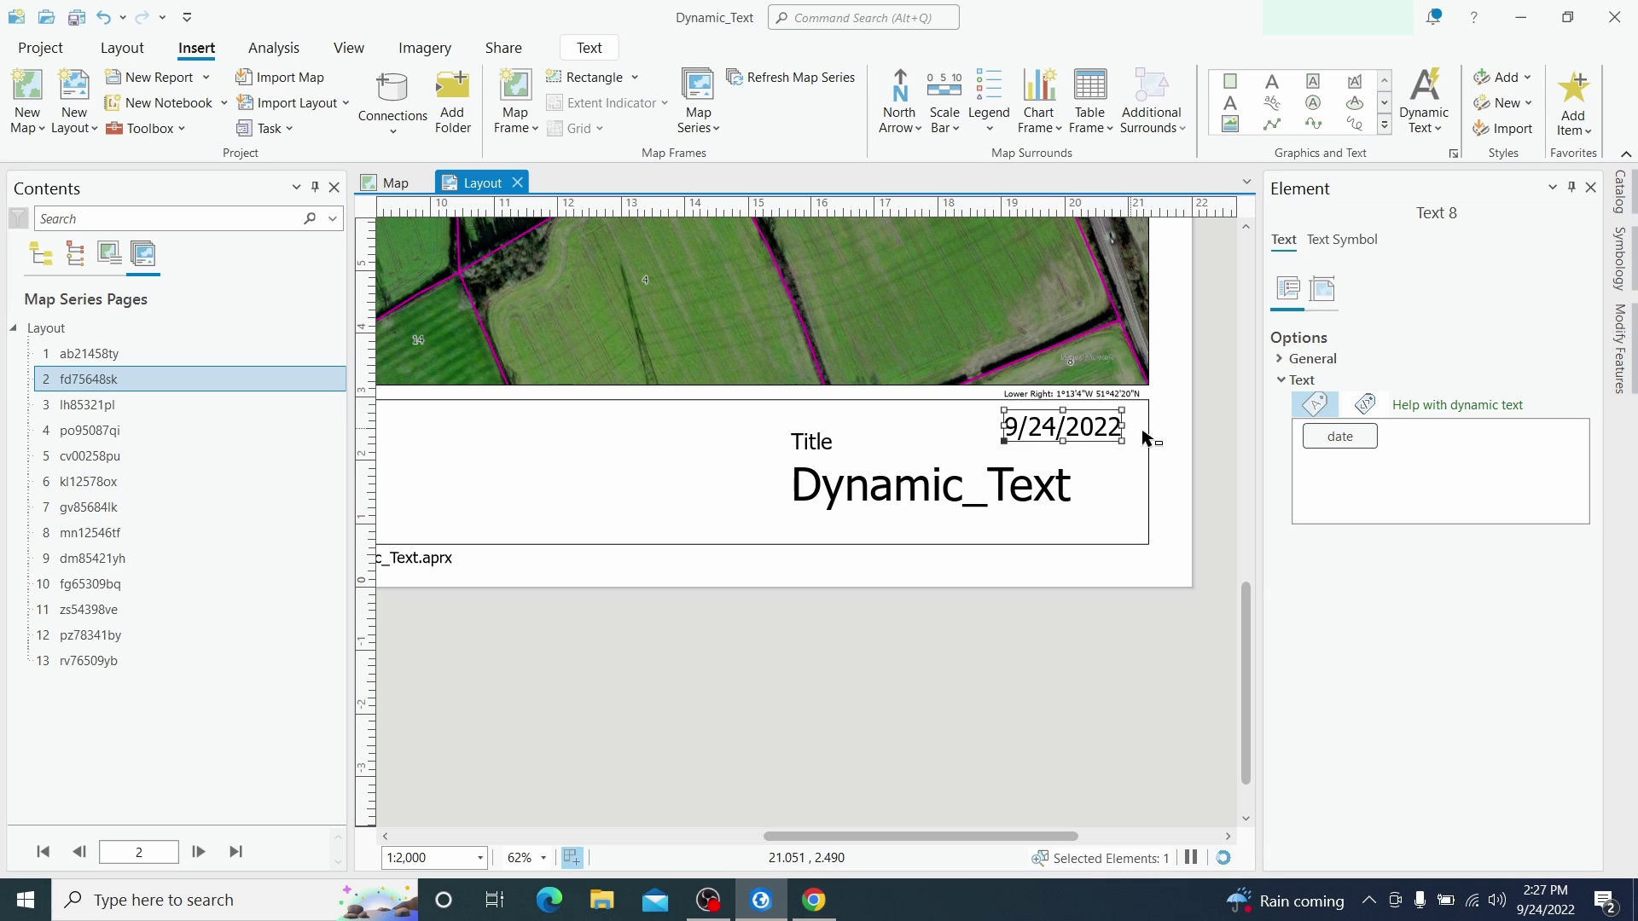
pyautogui.doubleClick(1341, 435)
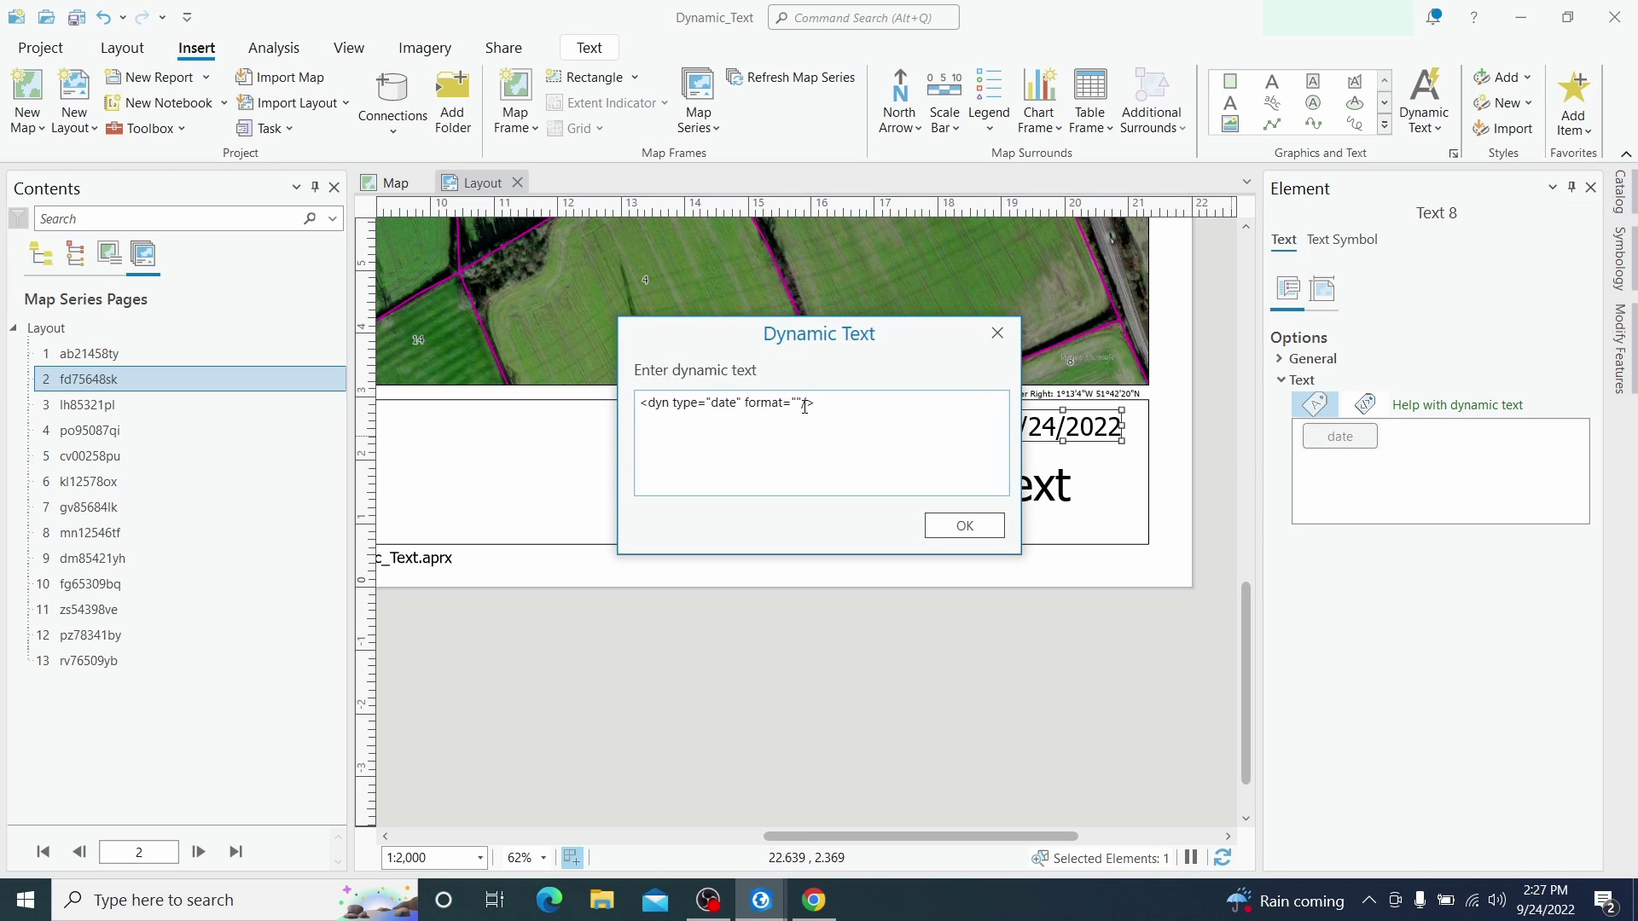
pyautogui.click(797, 402)
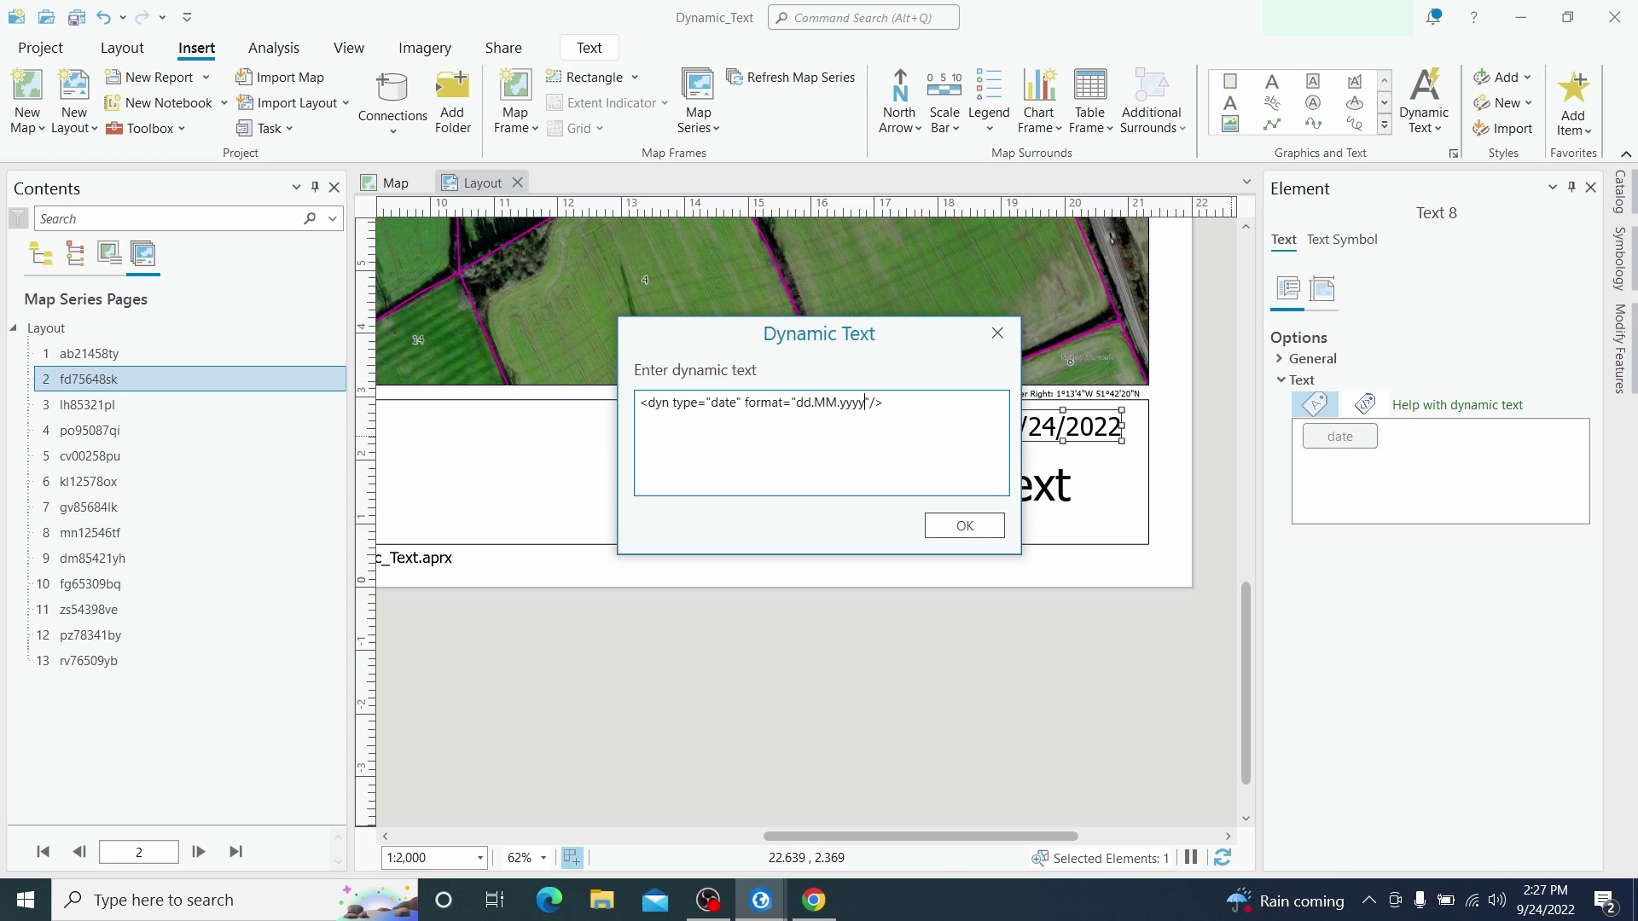
pyautogui.write('dd.MM.yyyy')
pyautogui.click(967, 525)
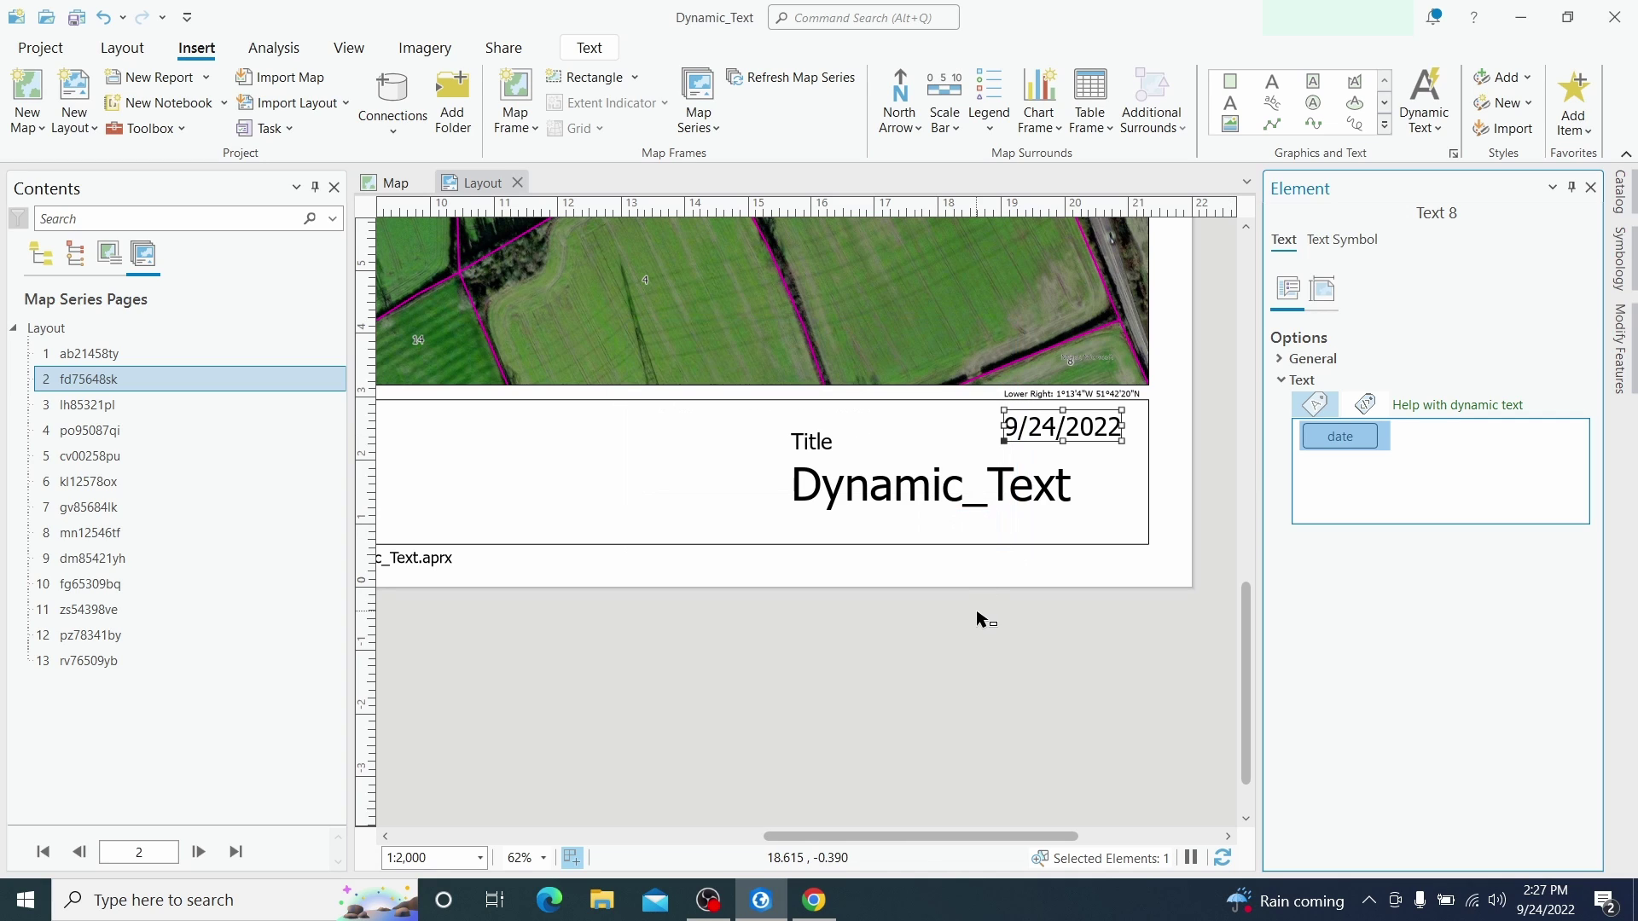
pyautogui.click(1156, 637)
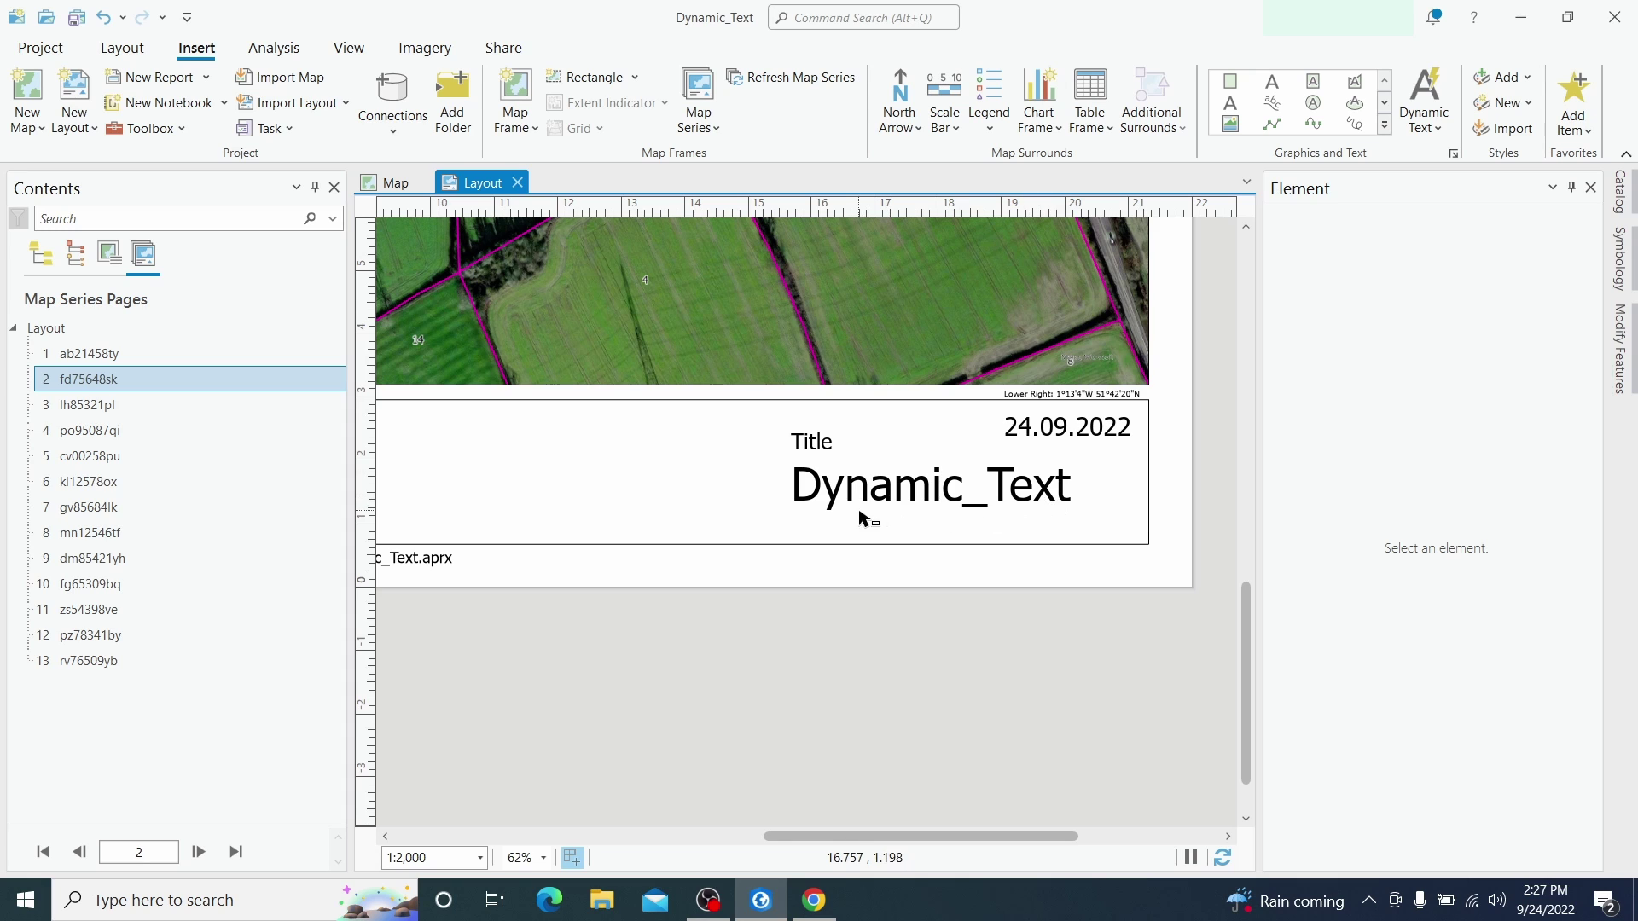
# Place Map Series Page With Count text reading 'Page 2 of 13' above the scale bar
pyautogui.hscroll(-2, 859, 518)
pyautogui.hscroll(-5, 702, 504)
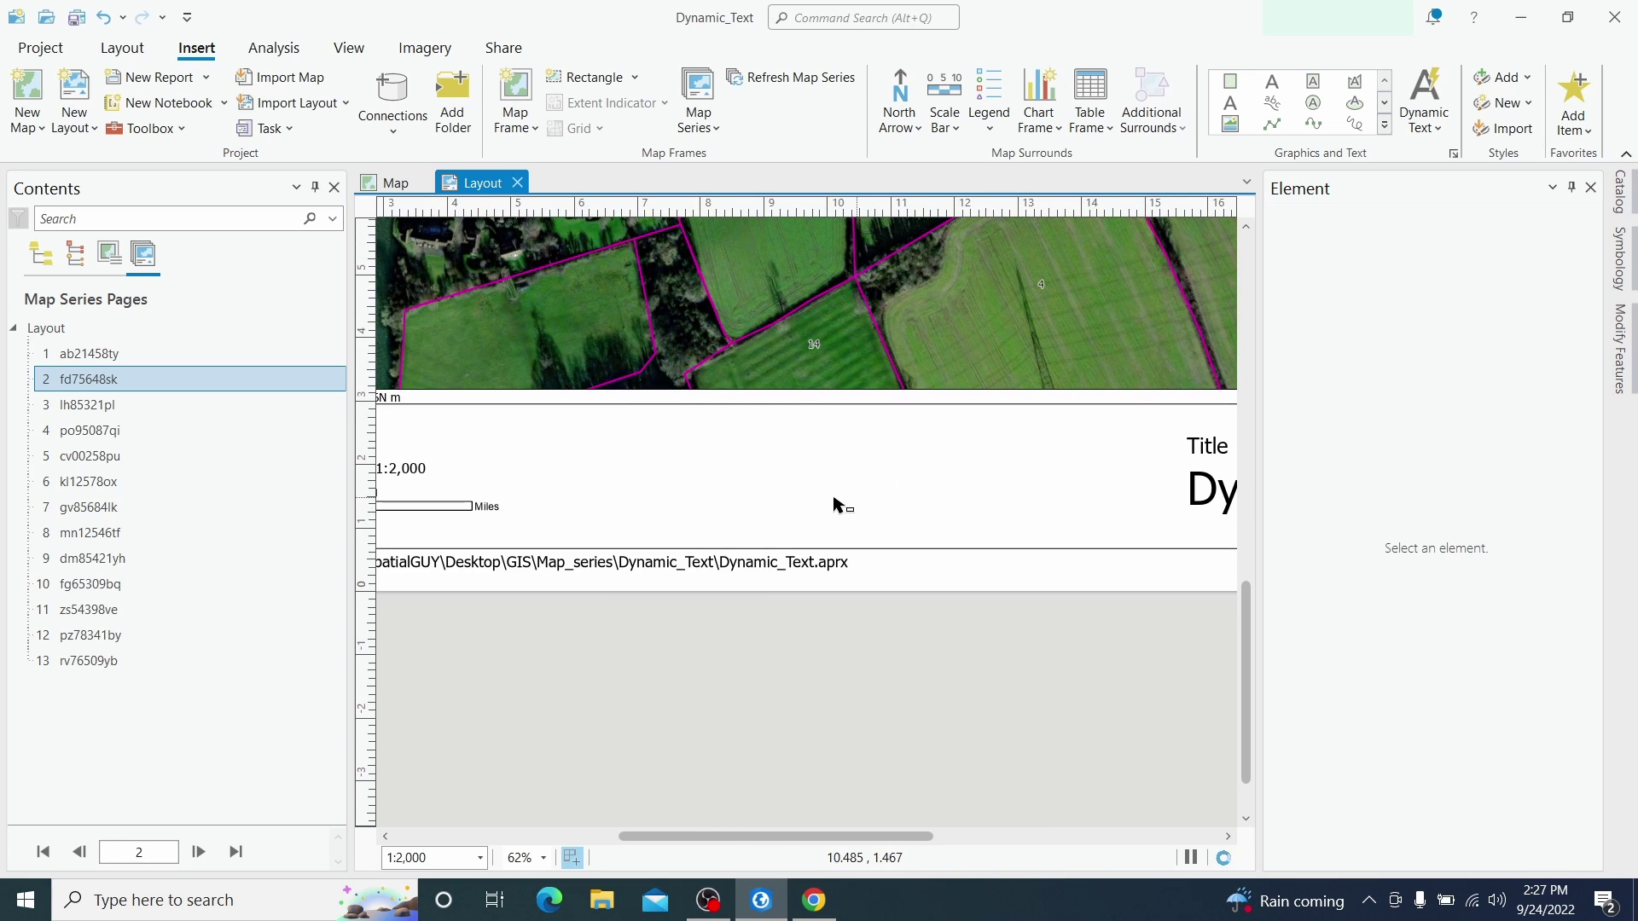
pyautogui.scroll(-2, 823, 507)
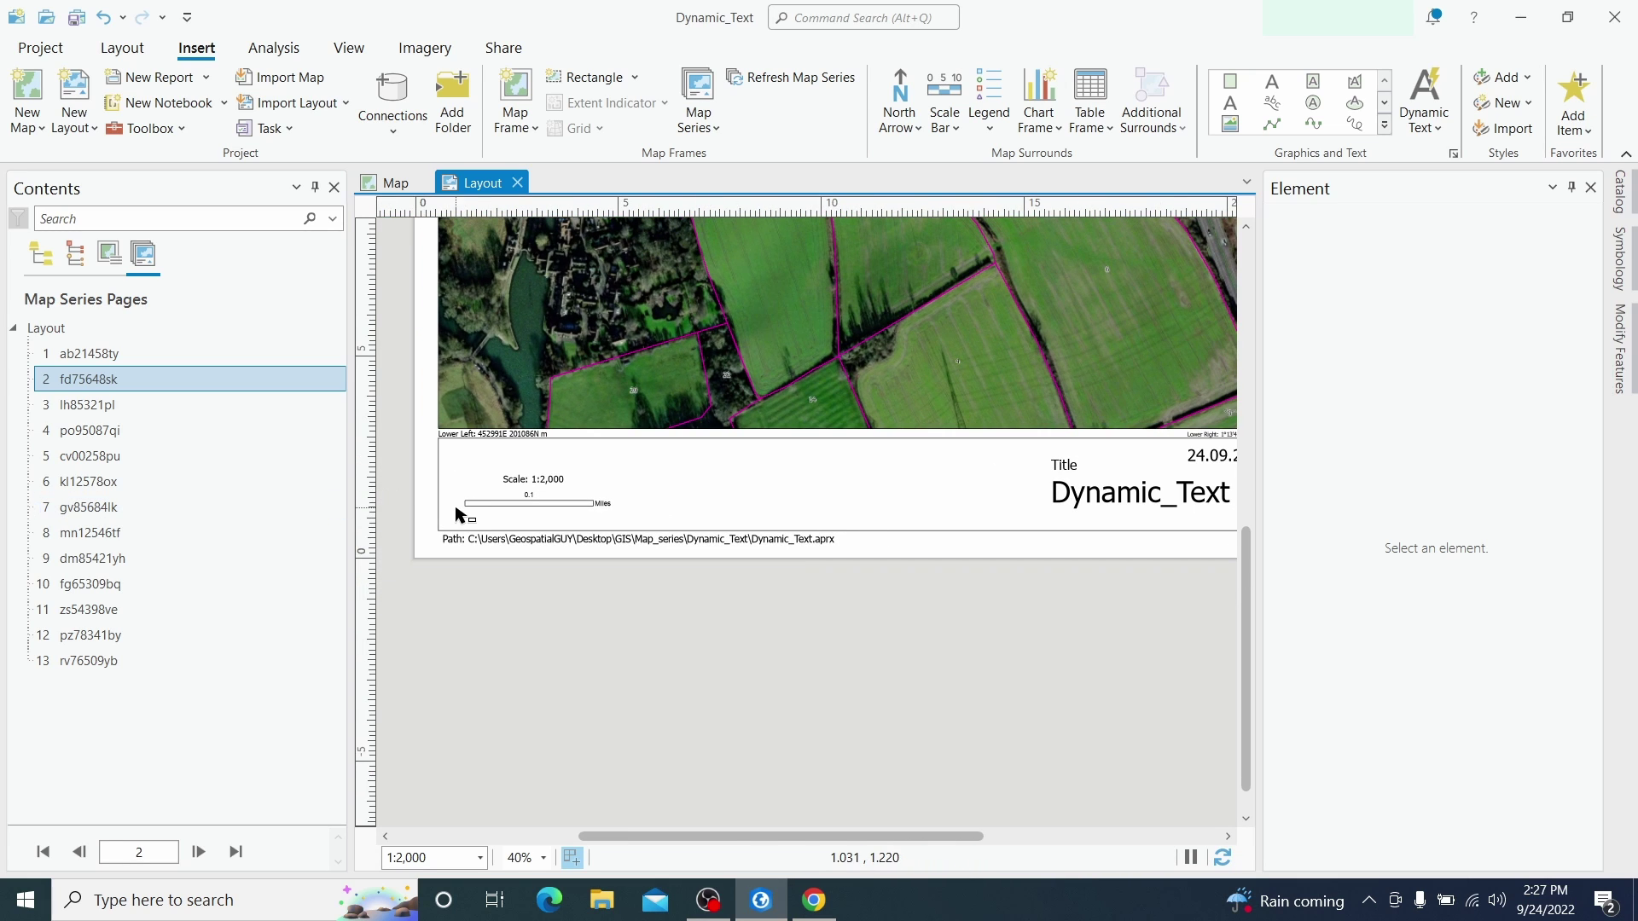
pyautogui.scroll(2, 458, 514)
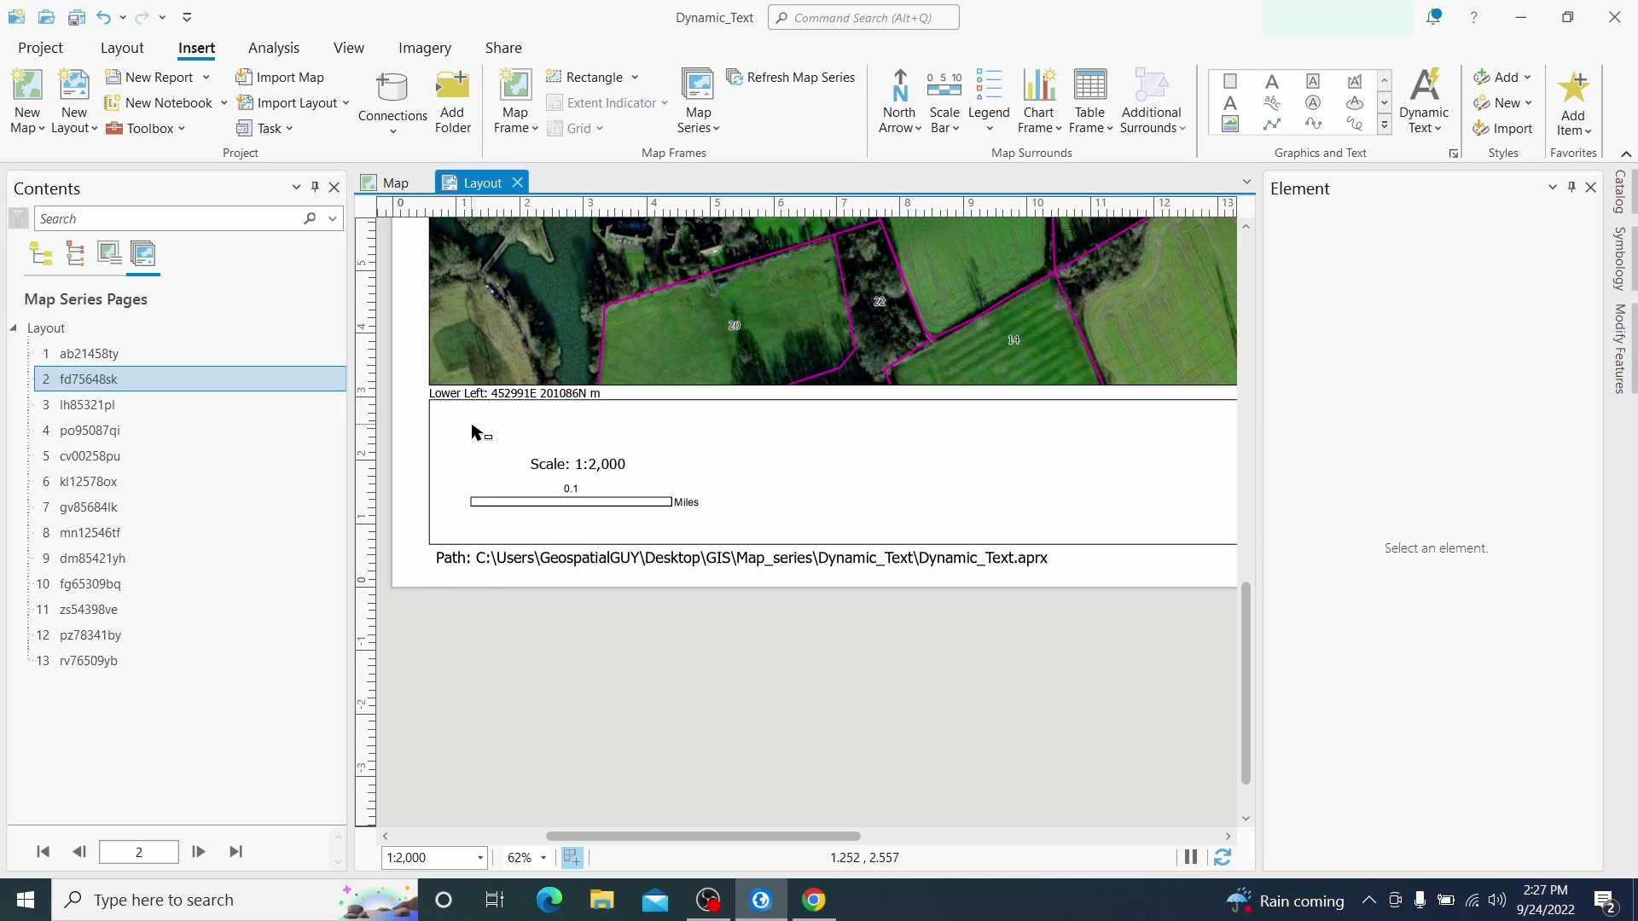
pyautogui.click(1431, 129)
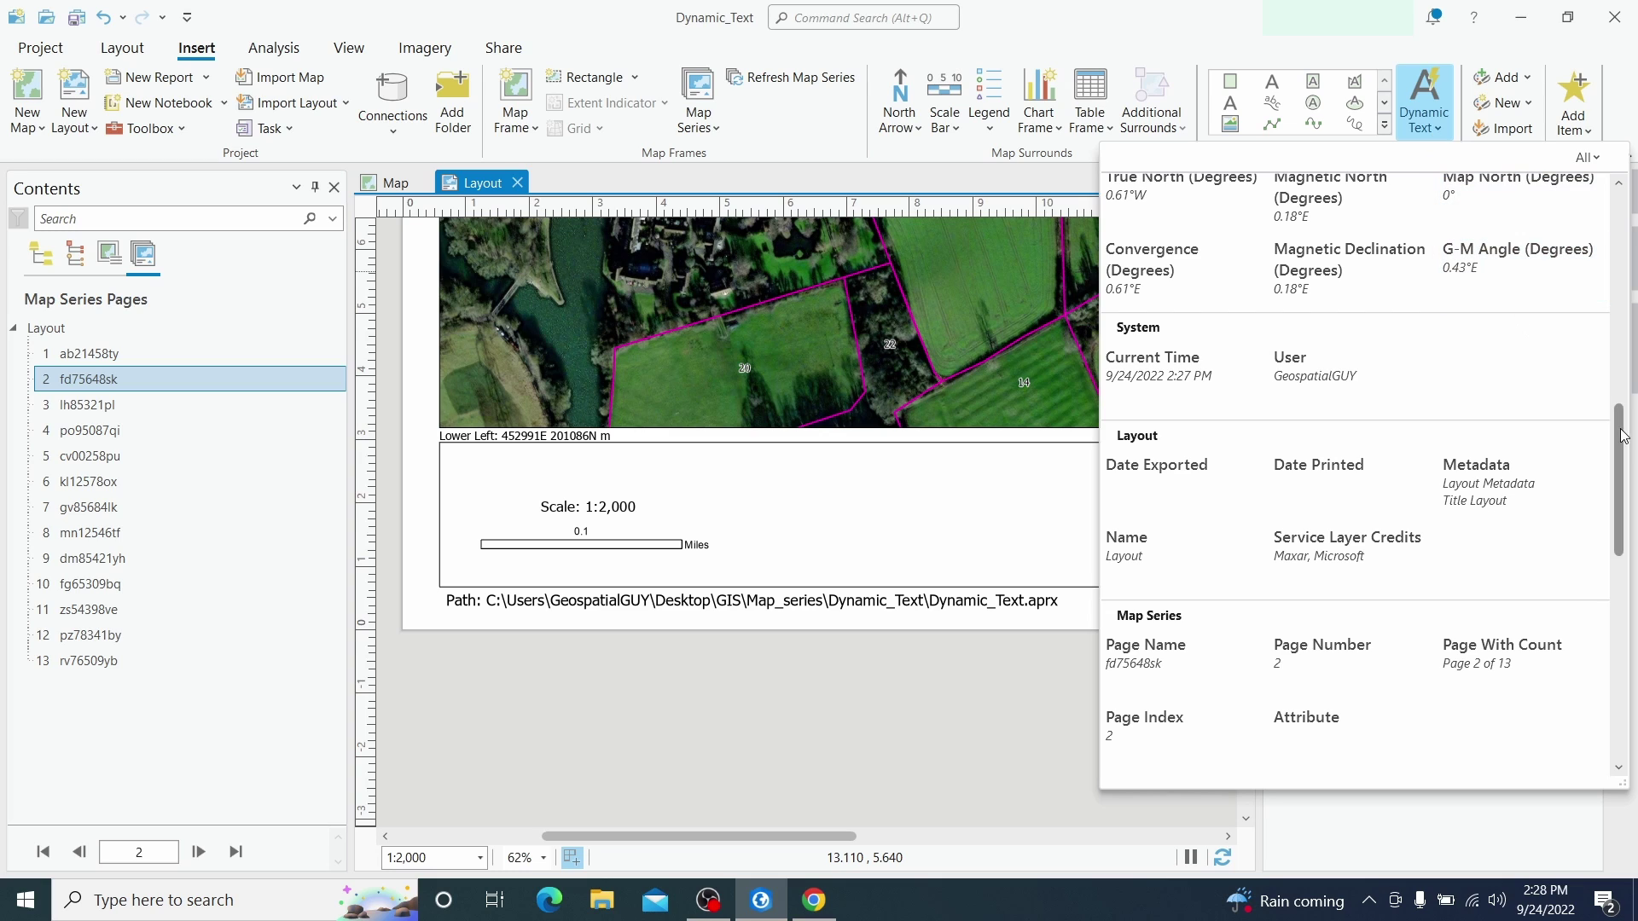
pyautogui.moveTo(1621, 443); pyautogui.dragTo(1623, 484)
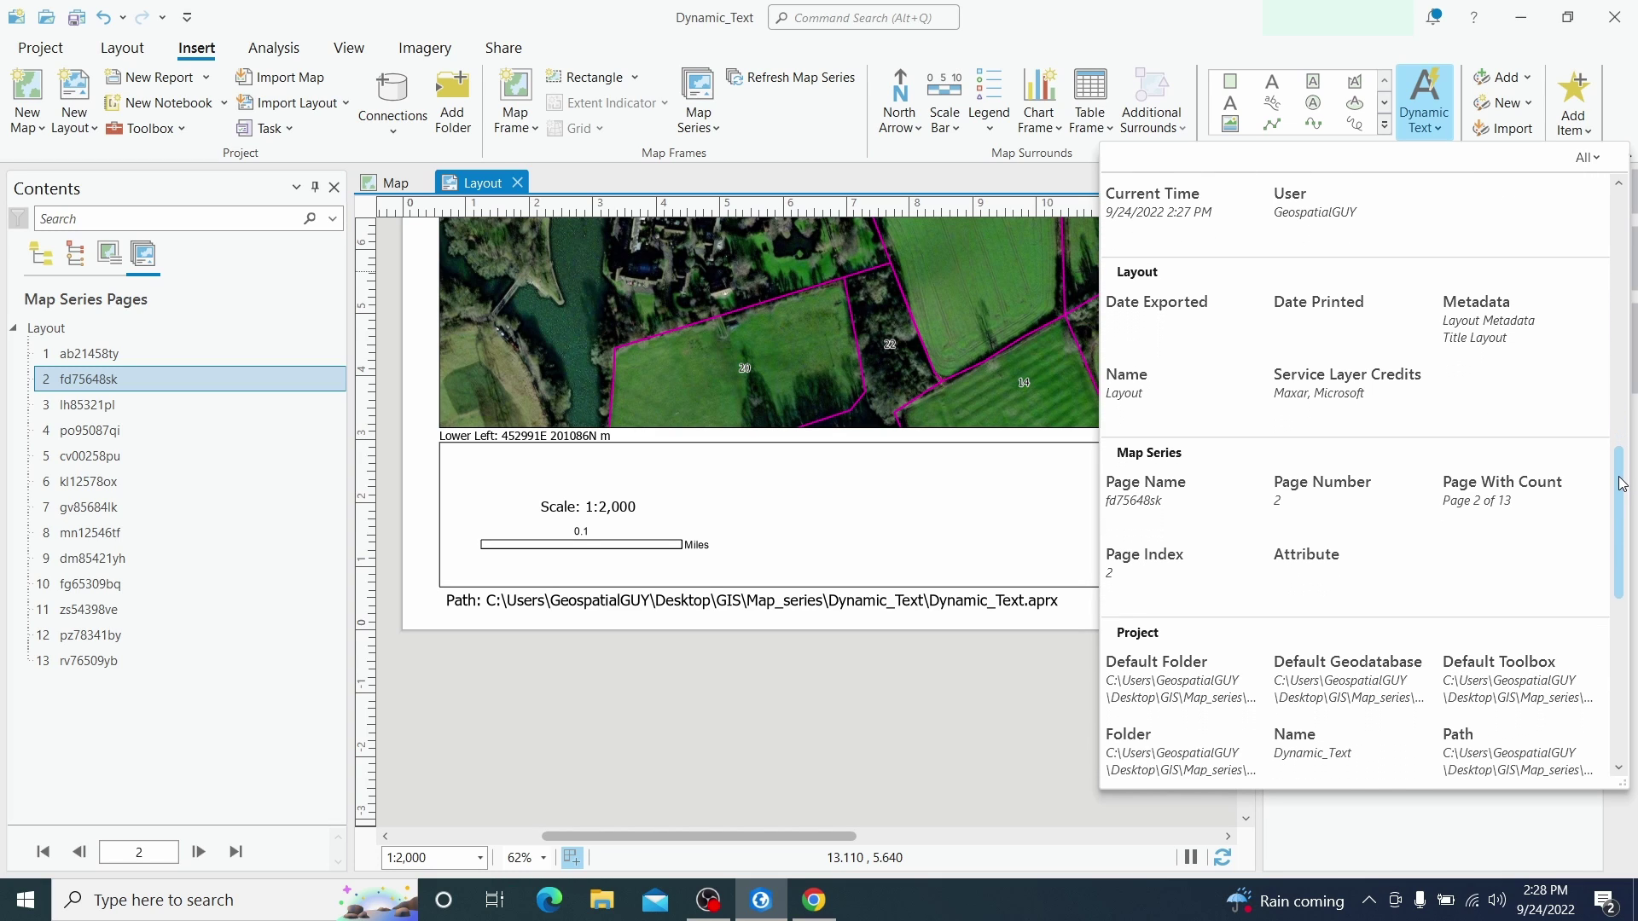
pyautogui.click(1479, 497)
pyautogui.moveTo(446, 453); pyautogui.dragTo(584, 476)
pyautogui.click(570, 680)
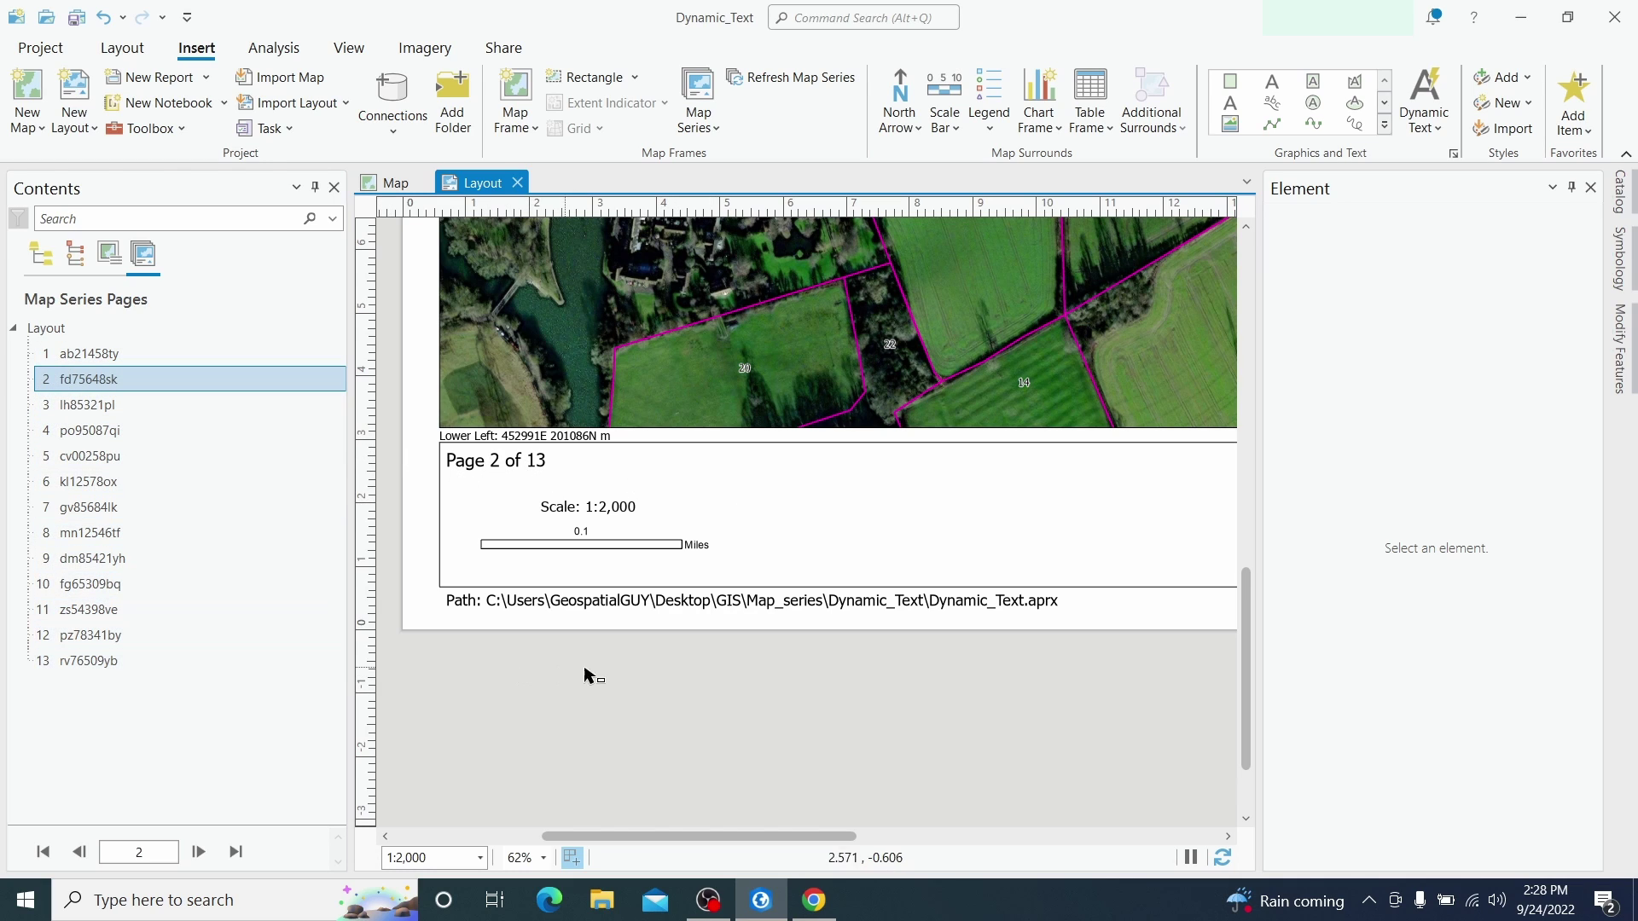
# Open the Parcels layer's attribute table from the Drawing Order list
pyautogui.hscroll(5, 770, 624)
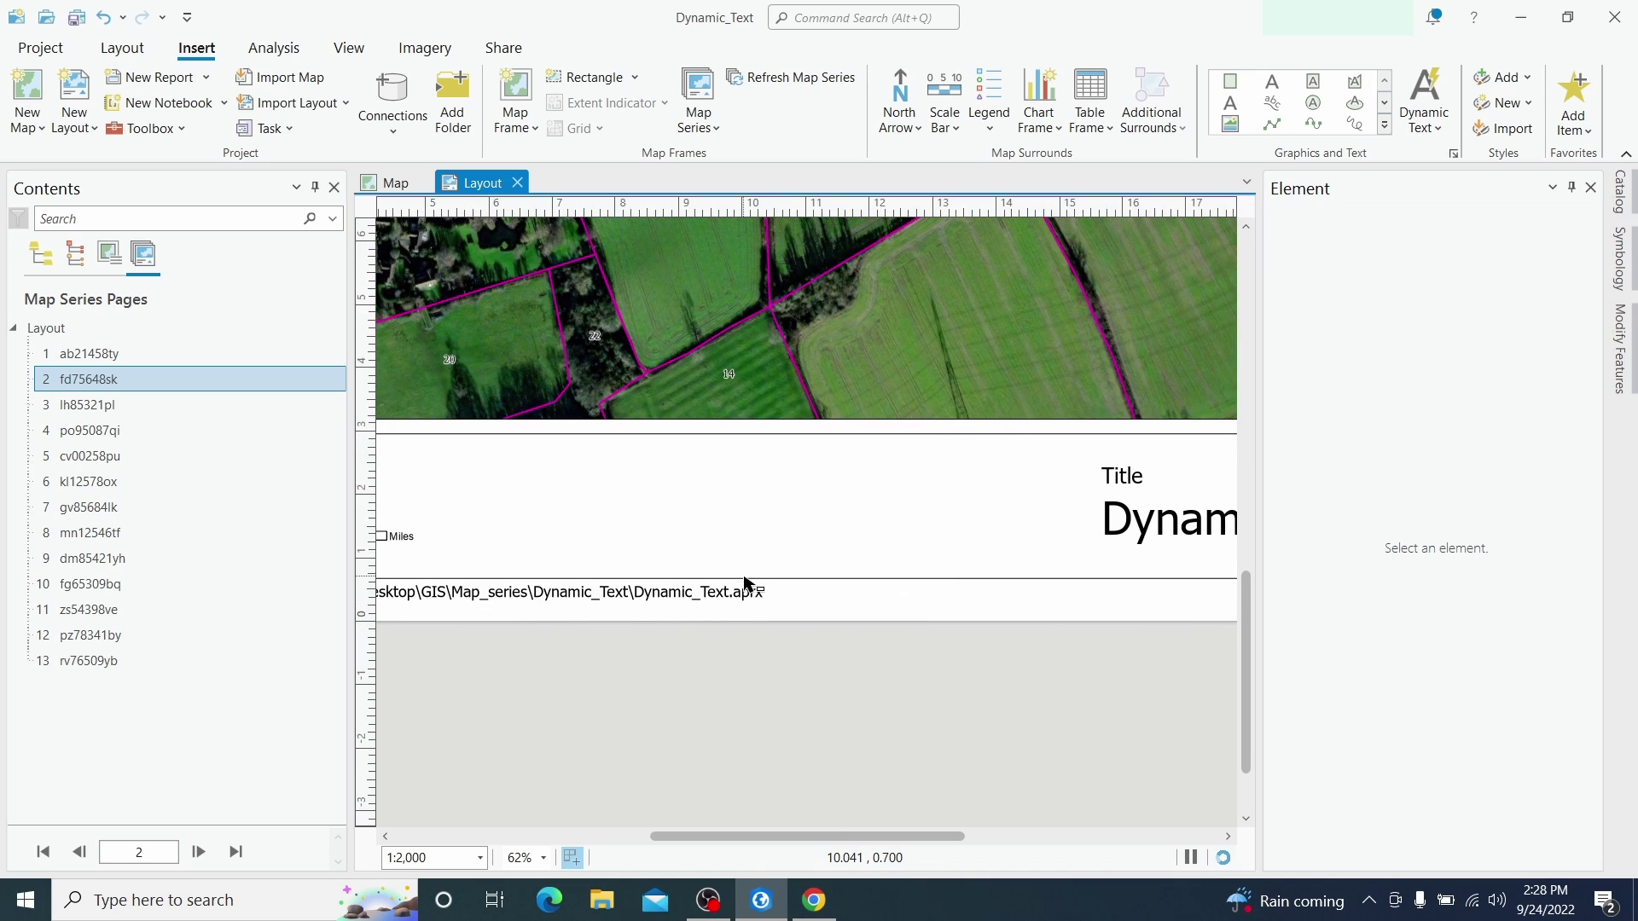
pyautogui.hscroll(-2, 786, 566)
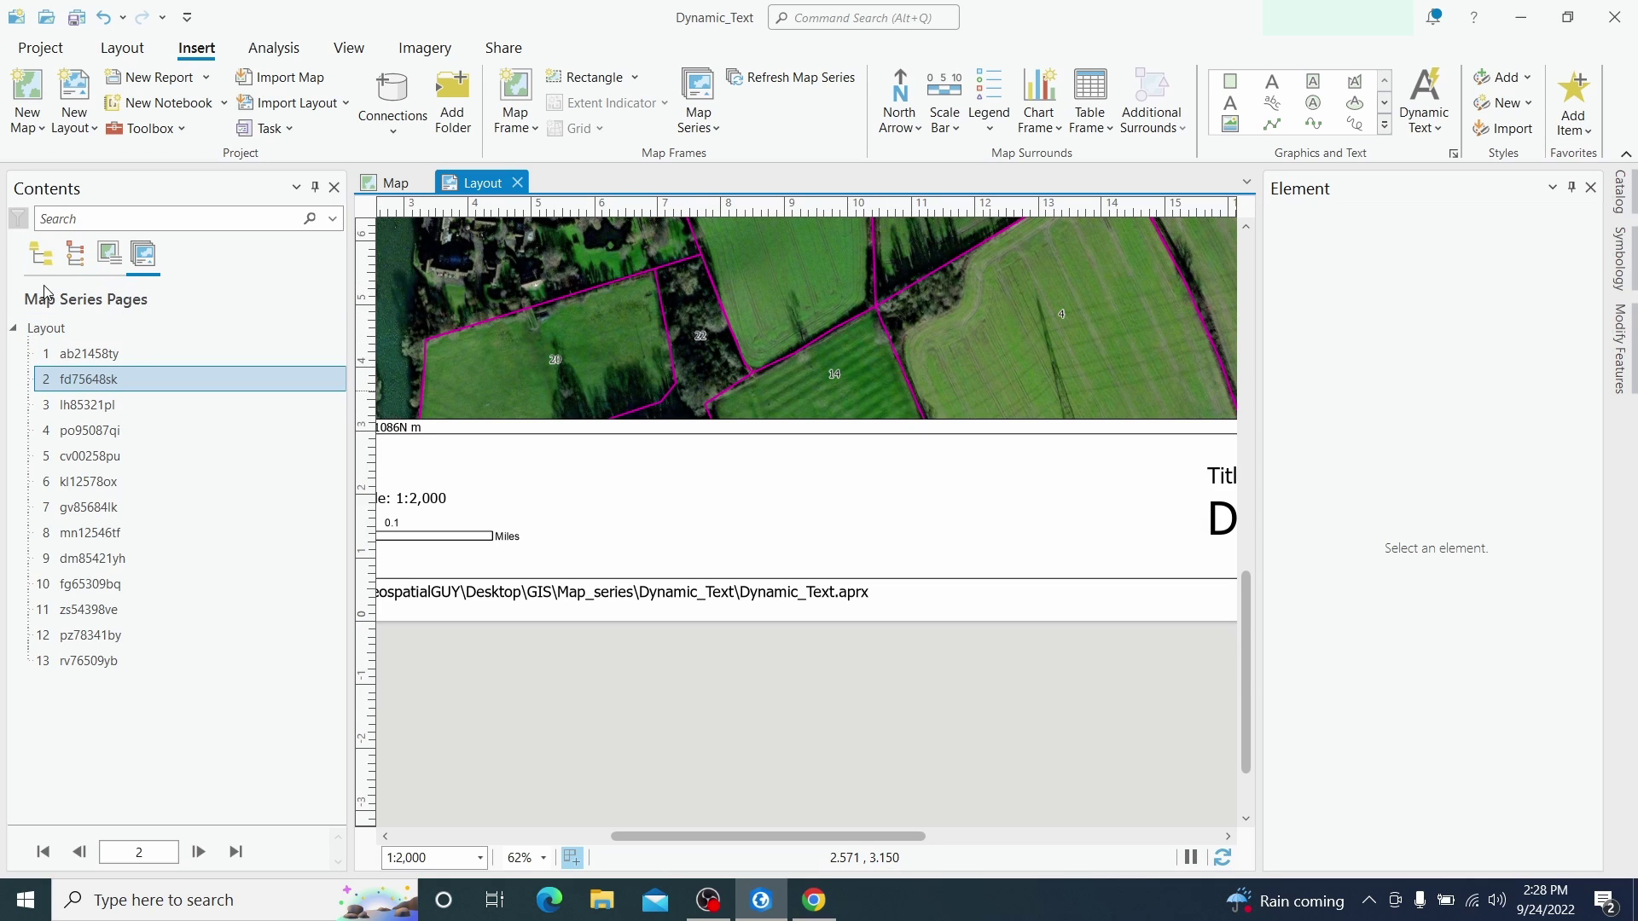
pyautogui.click(41, 253)
pyautogui.click(34, 661)
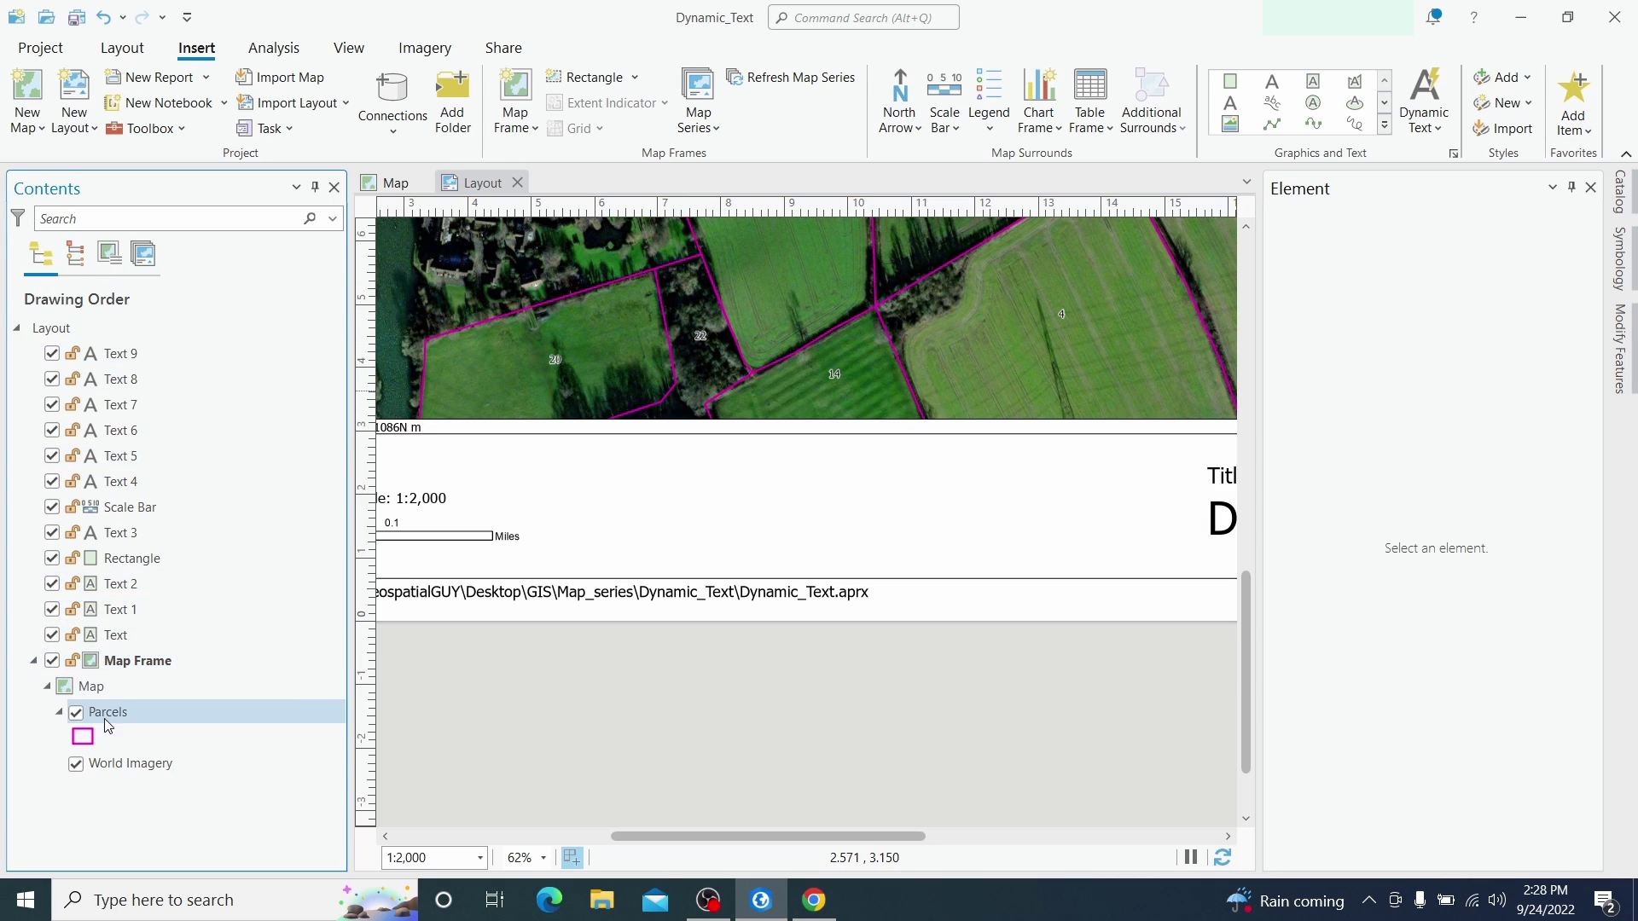
pyautogui.click(106, 719)
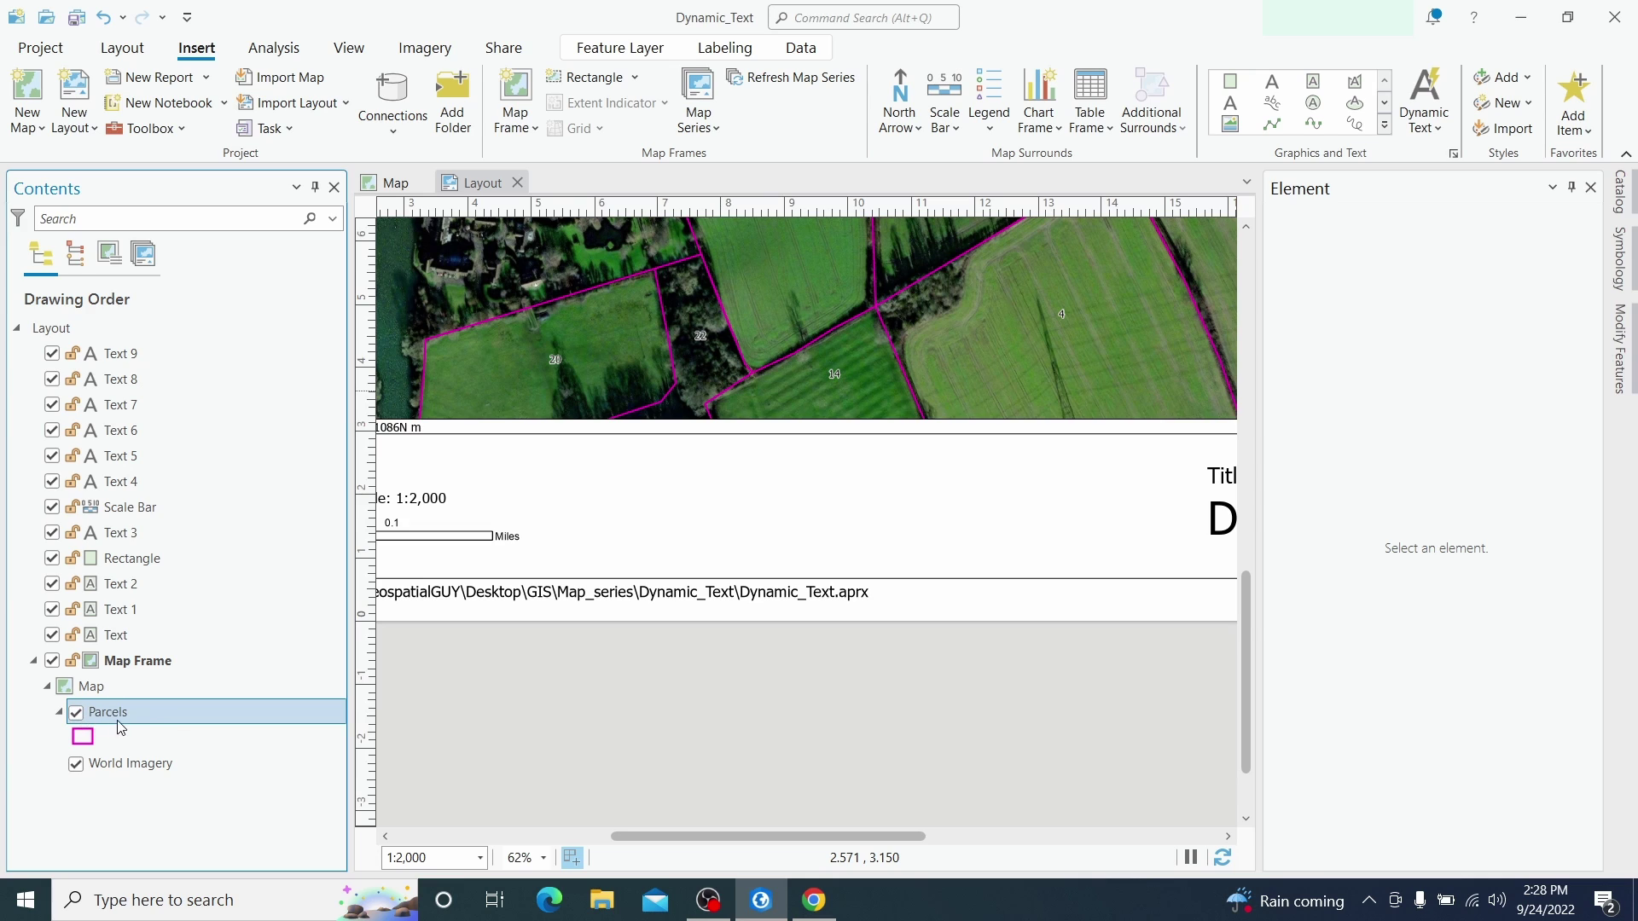
pyautogui.rightClick(116, 725)
pyautogui.click(158, 96)
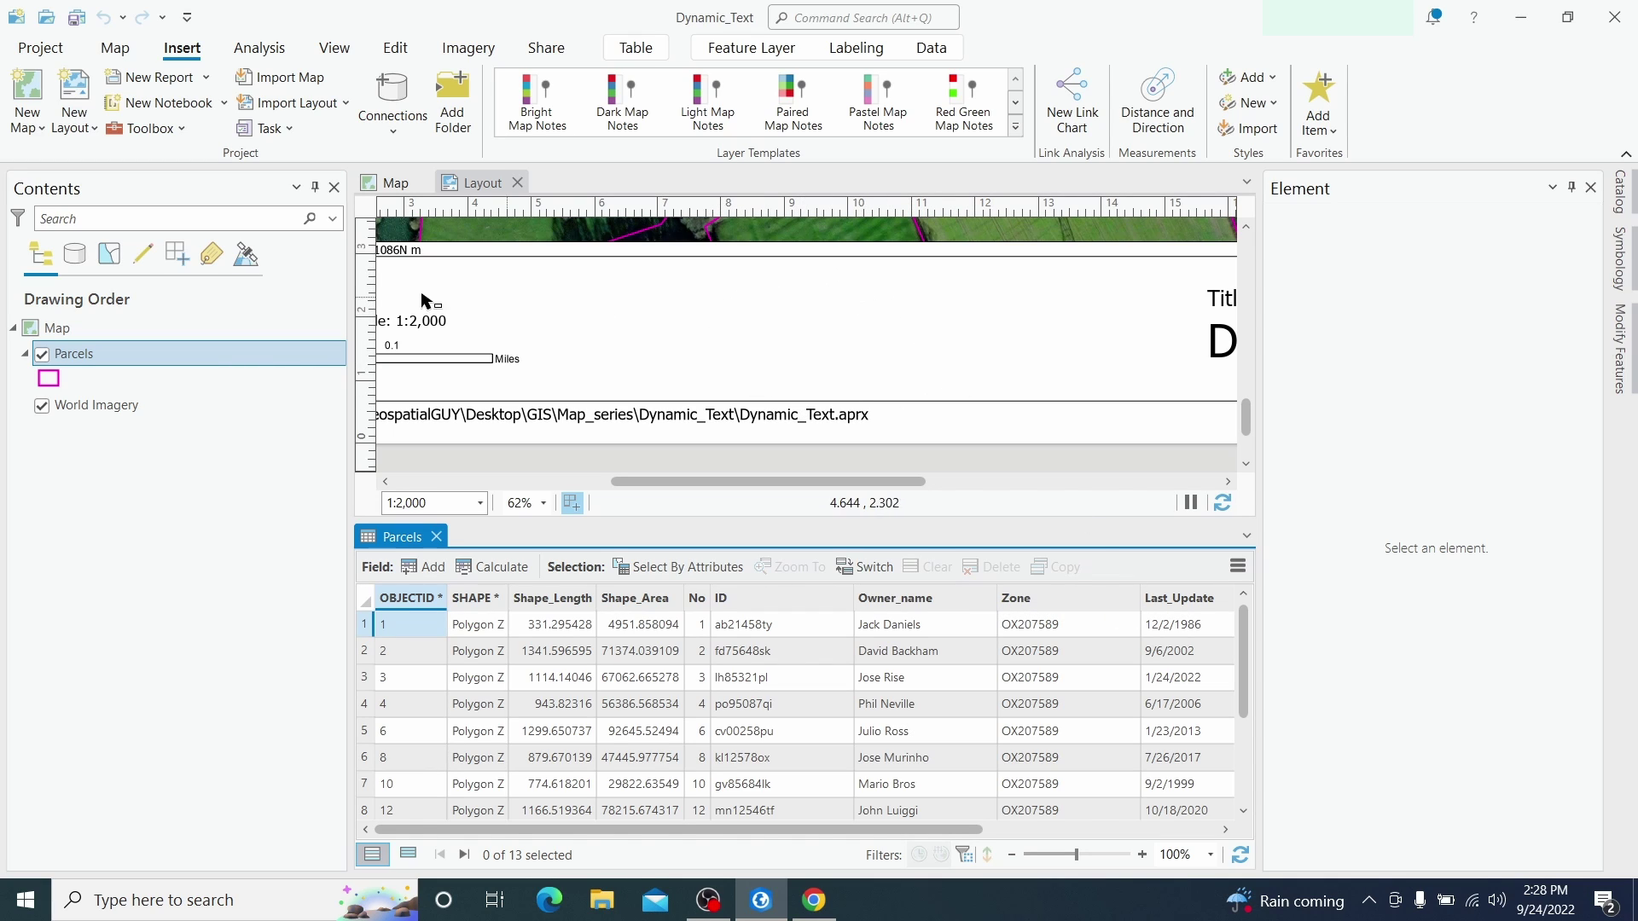
# Back on the layout, show the Map Series Pages list and the Dynamic Text gallery
pyautogui.click(471, 184)
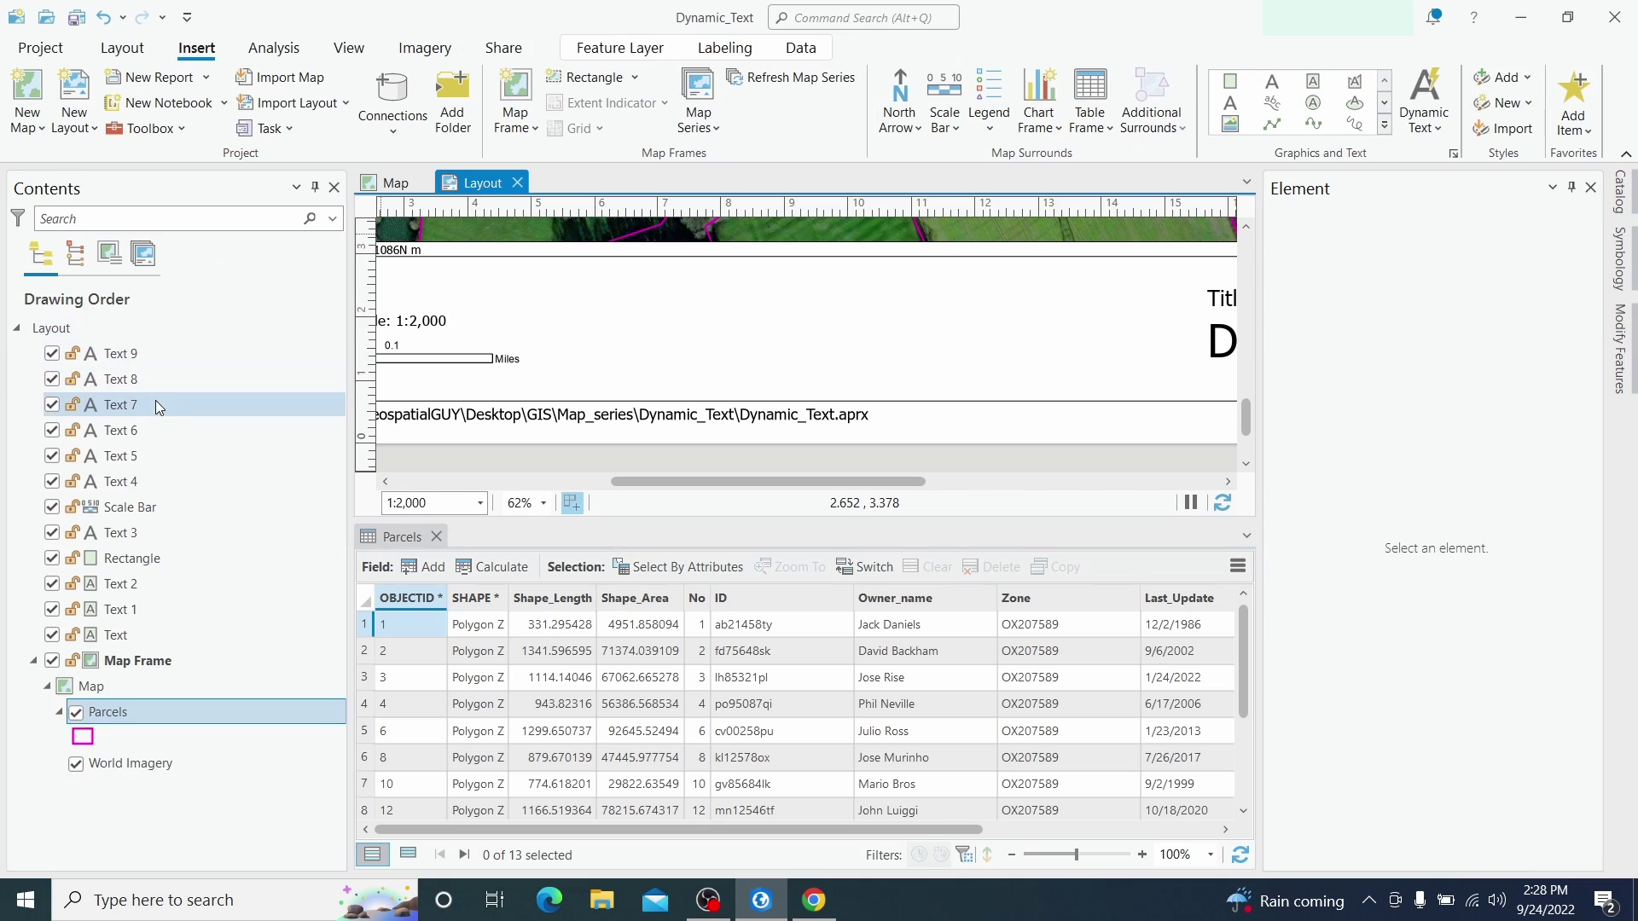
pyautogui.click(143, 253)
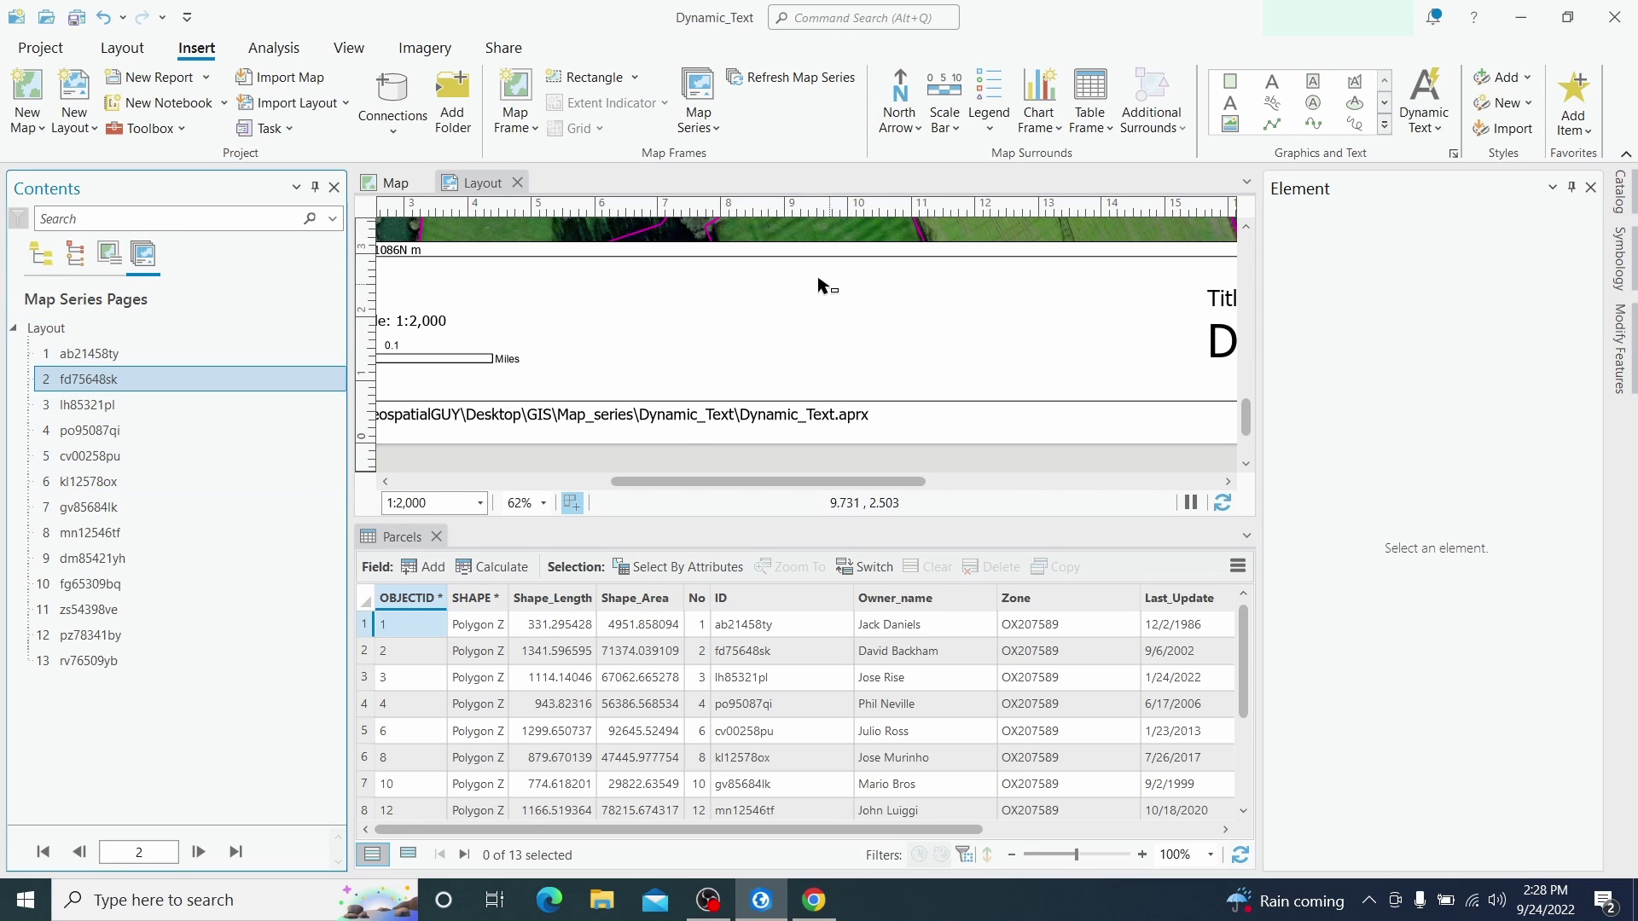
pyautogui.click(1439, 135)
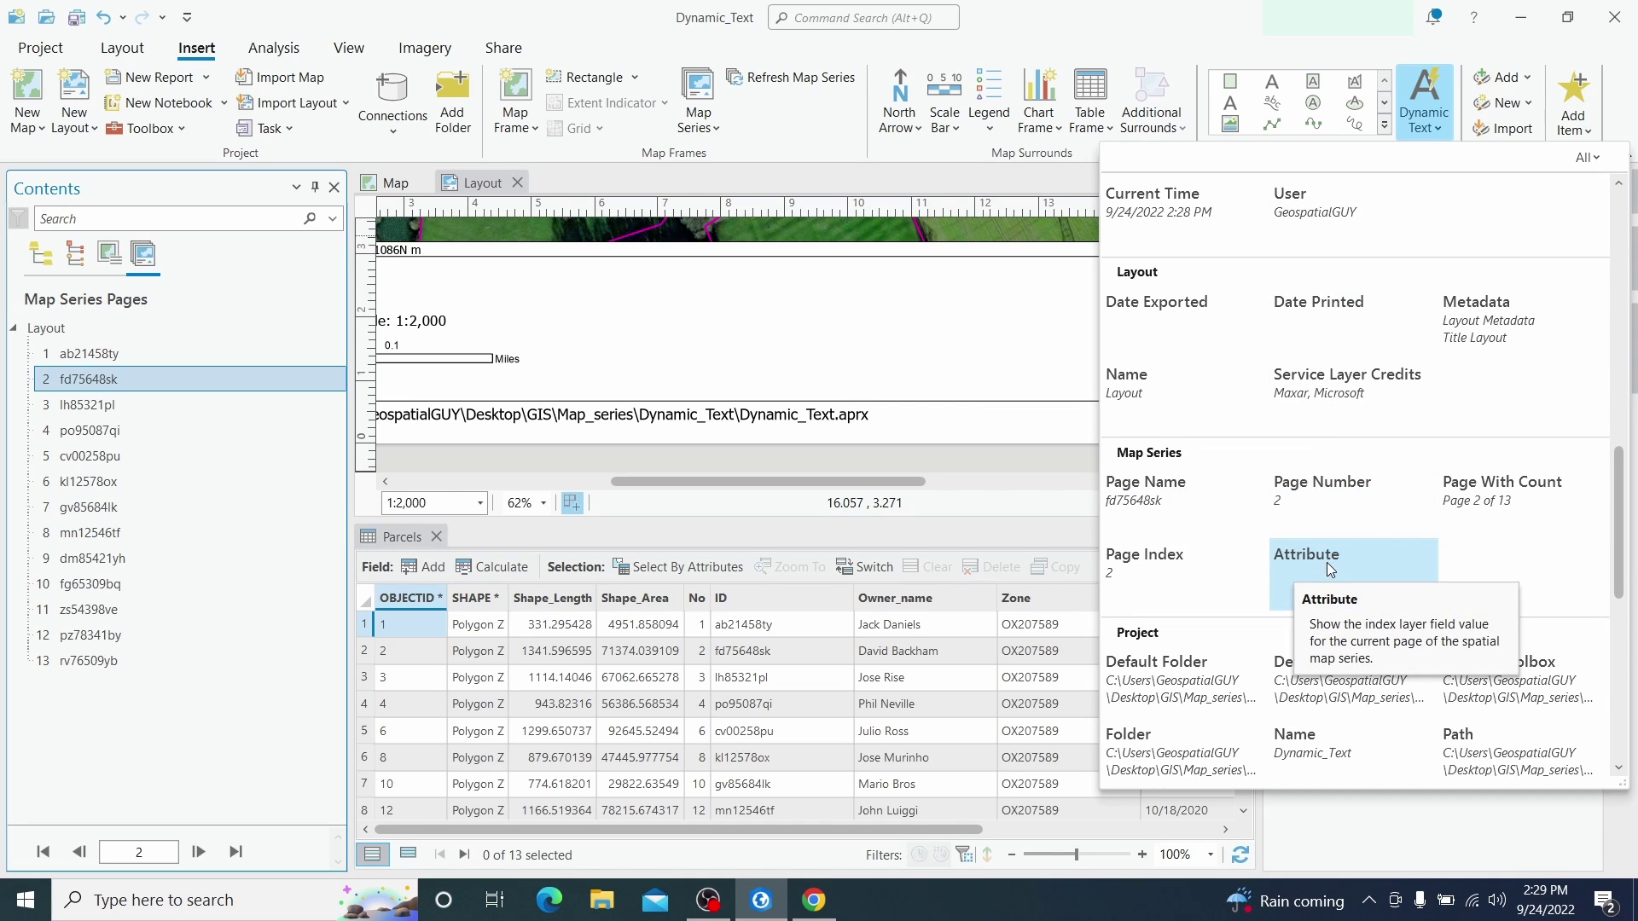
# Add a Map Series Attribute text for the ID field in the info panel centre
pyautogui.click(1298, 566)
pyautogui.click(818, 322)
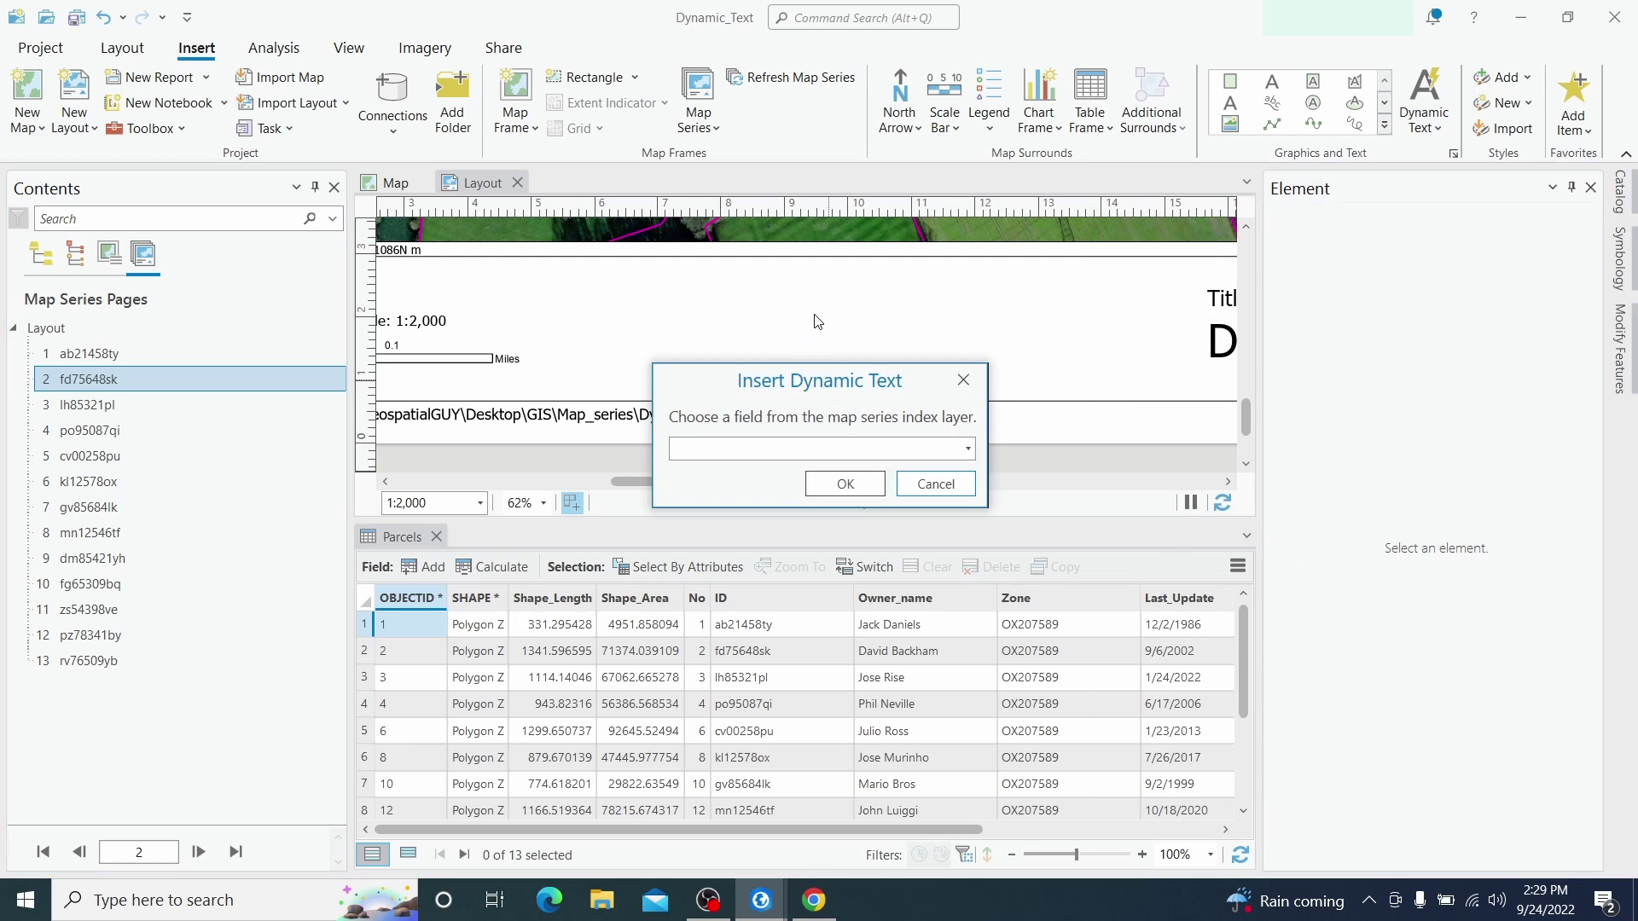
pyautogui.click(837, 458)
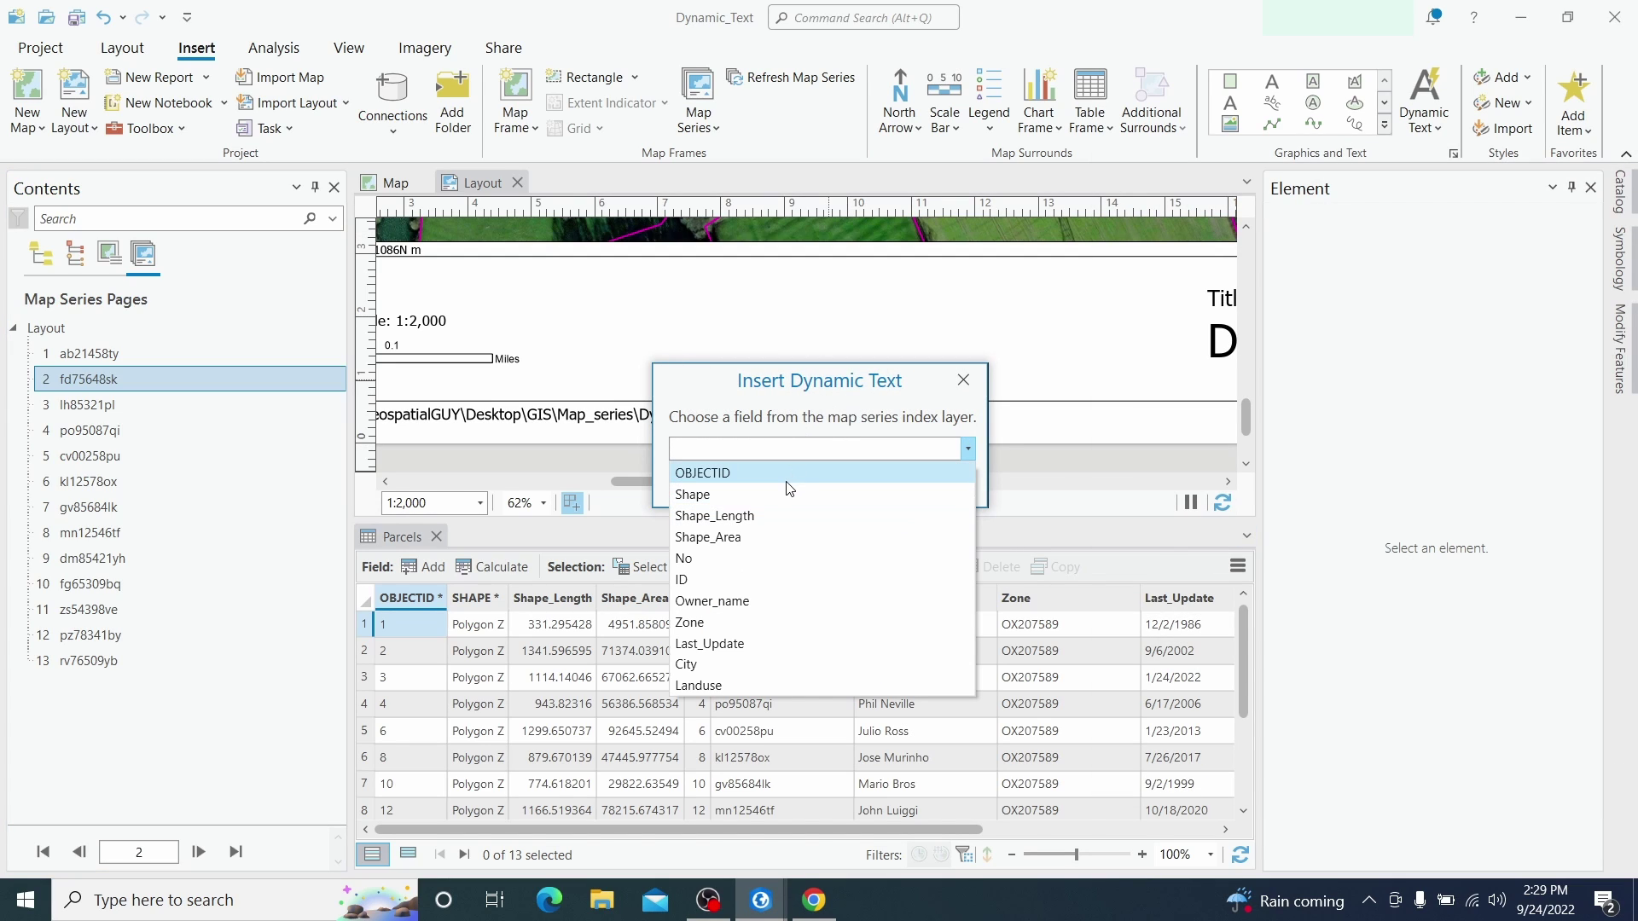
pyautogui.click(734, 579)
pyautogui.click(840, 483)
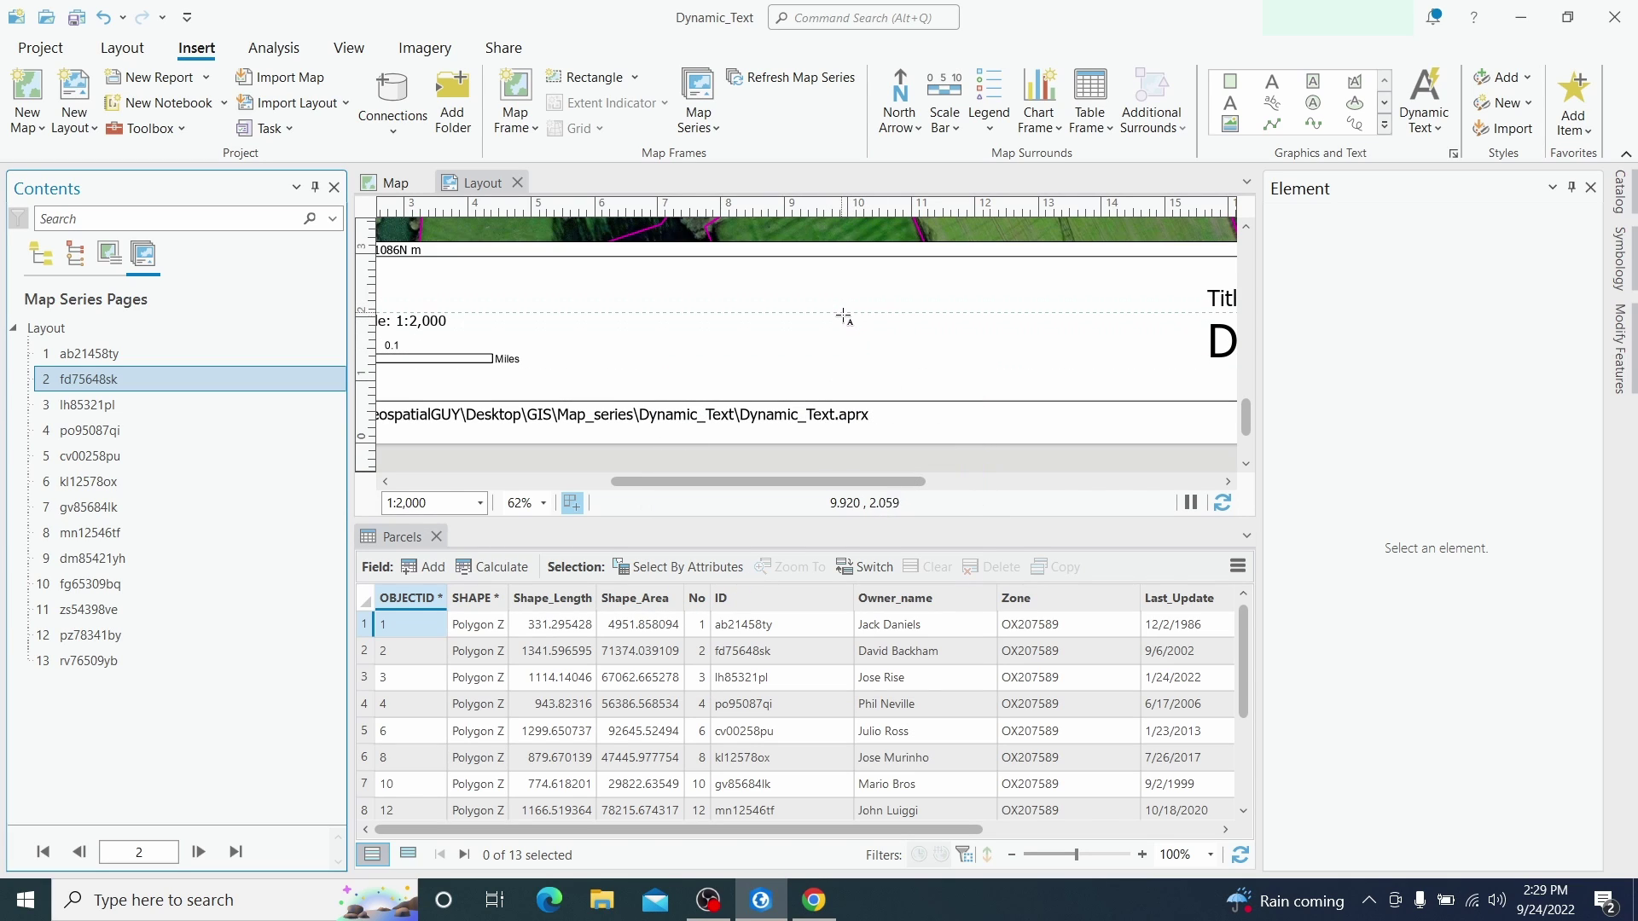
pyautogui.moveTo(843, 314); pyautogui.dragTo(966, 333)
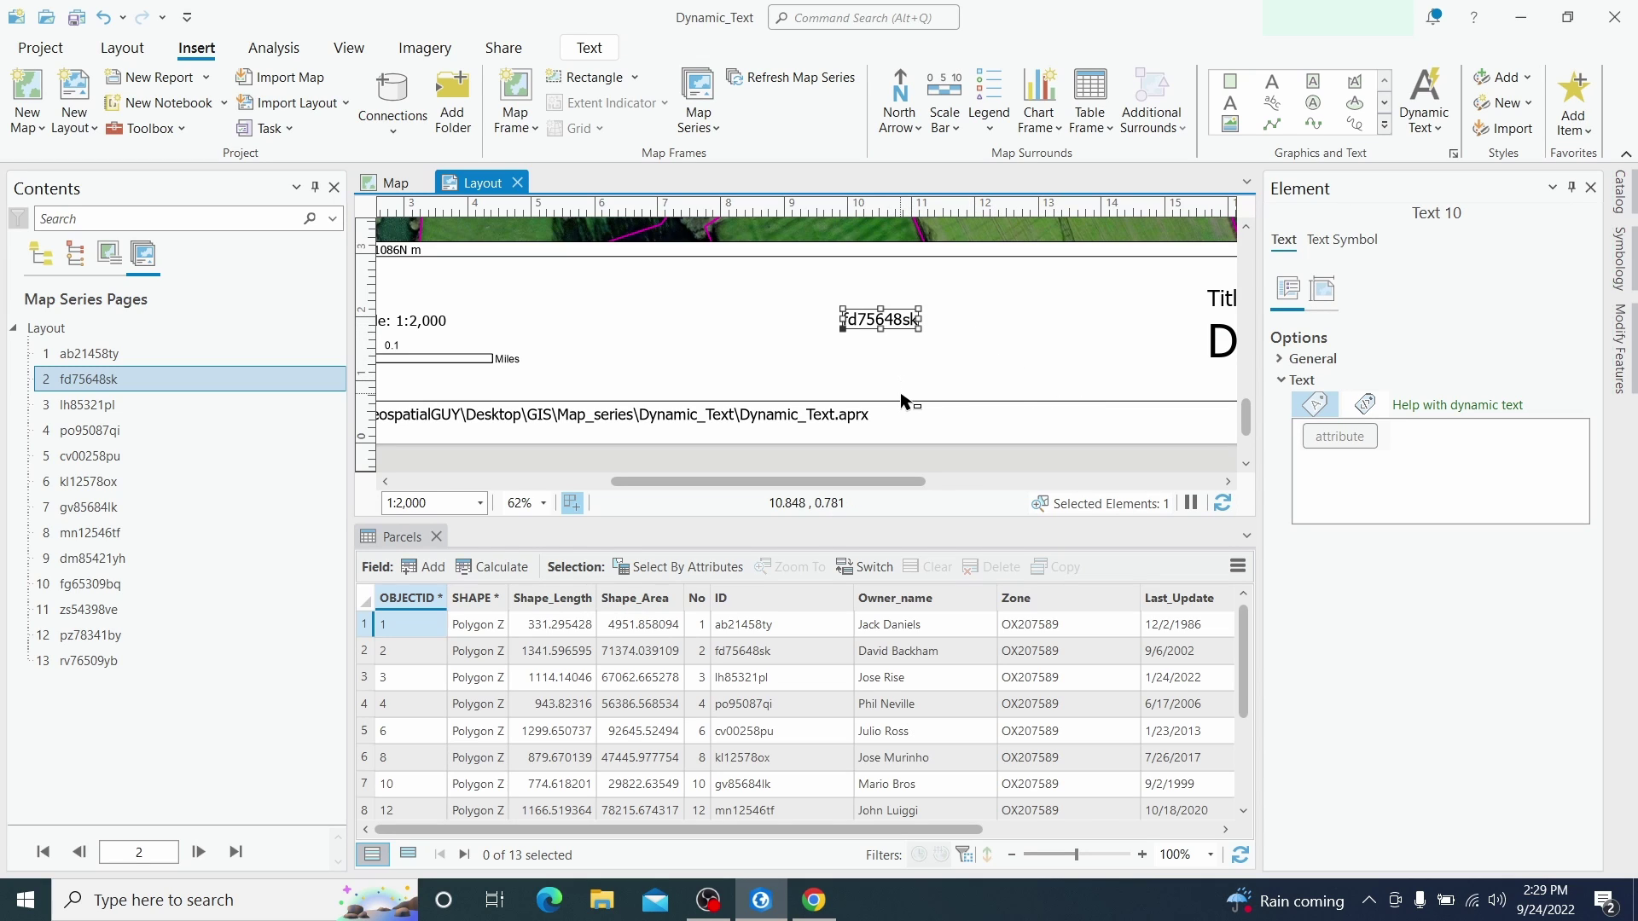
# Add a Map Series Attribute text for Owner_name below the parcel ID
pyautogui.click(1431, 135)
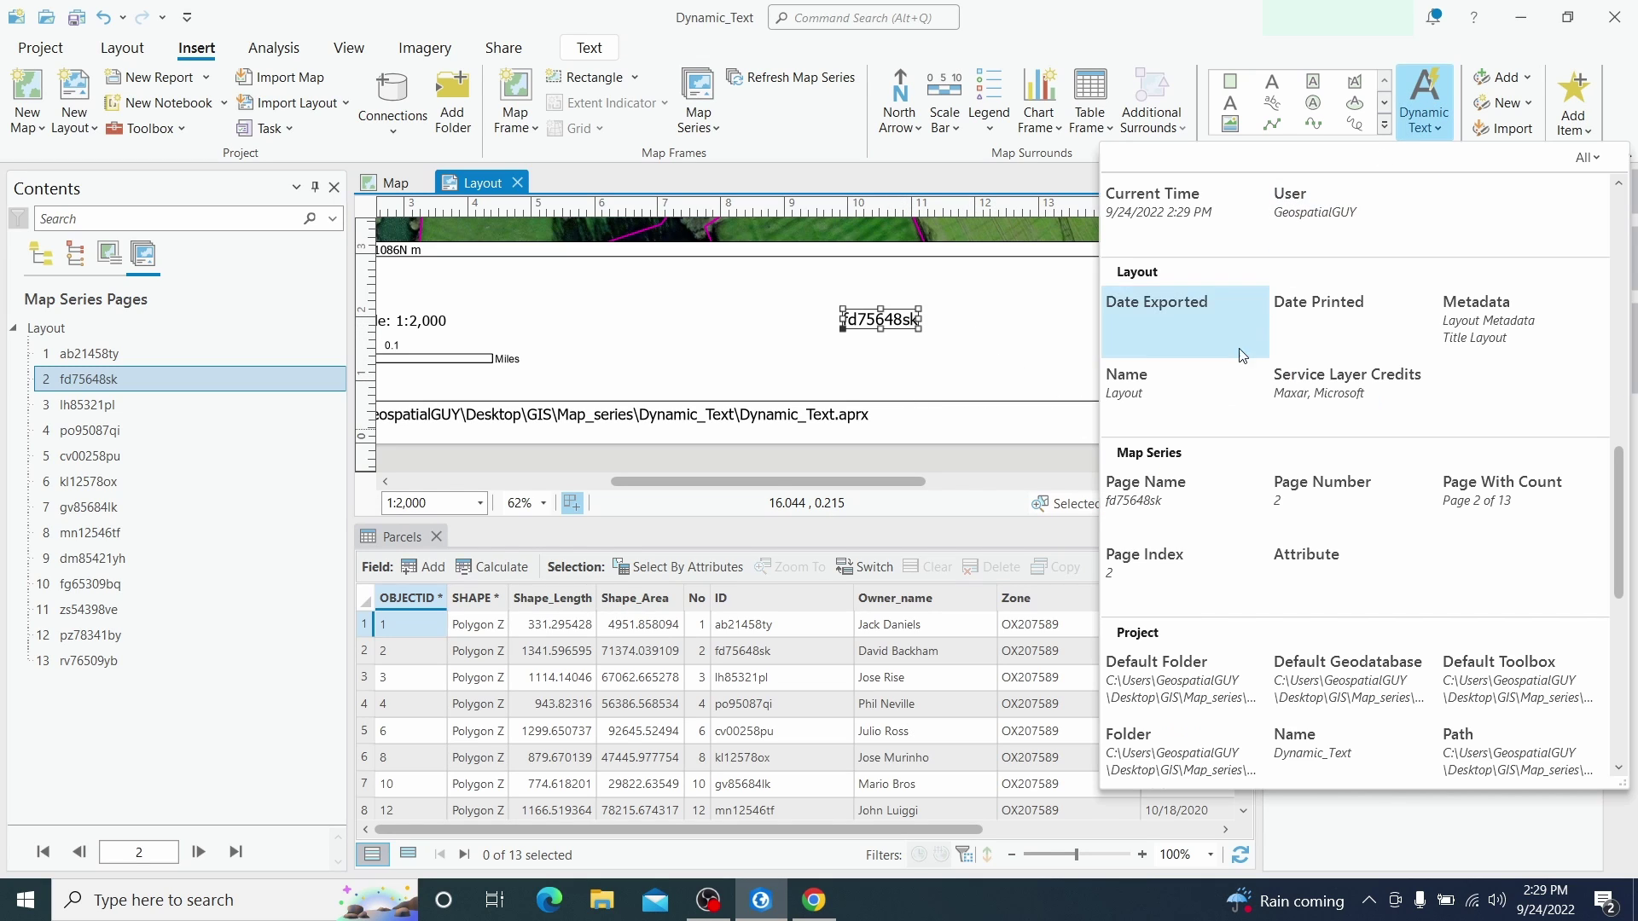
pyautogui.click(1305, 556)
pyautogui.click(875, 364)
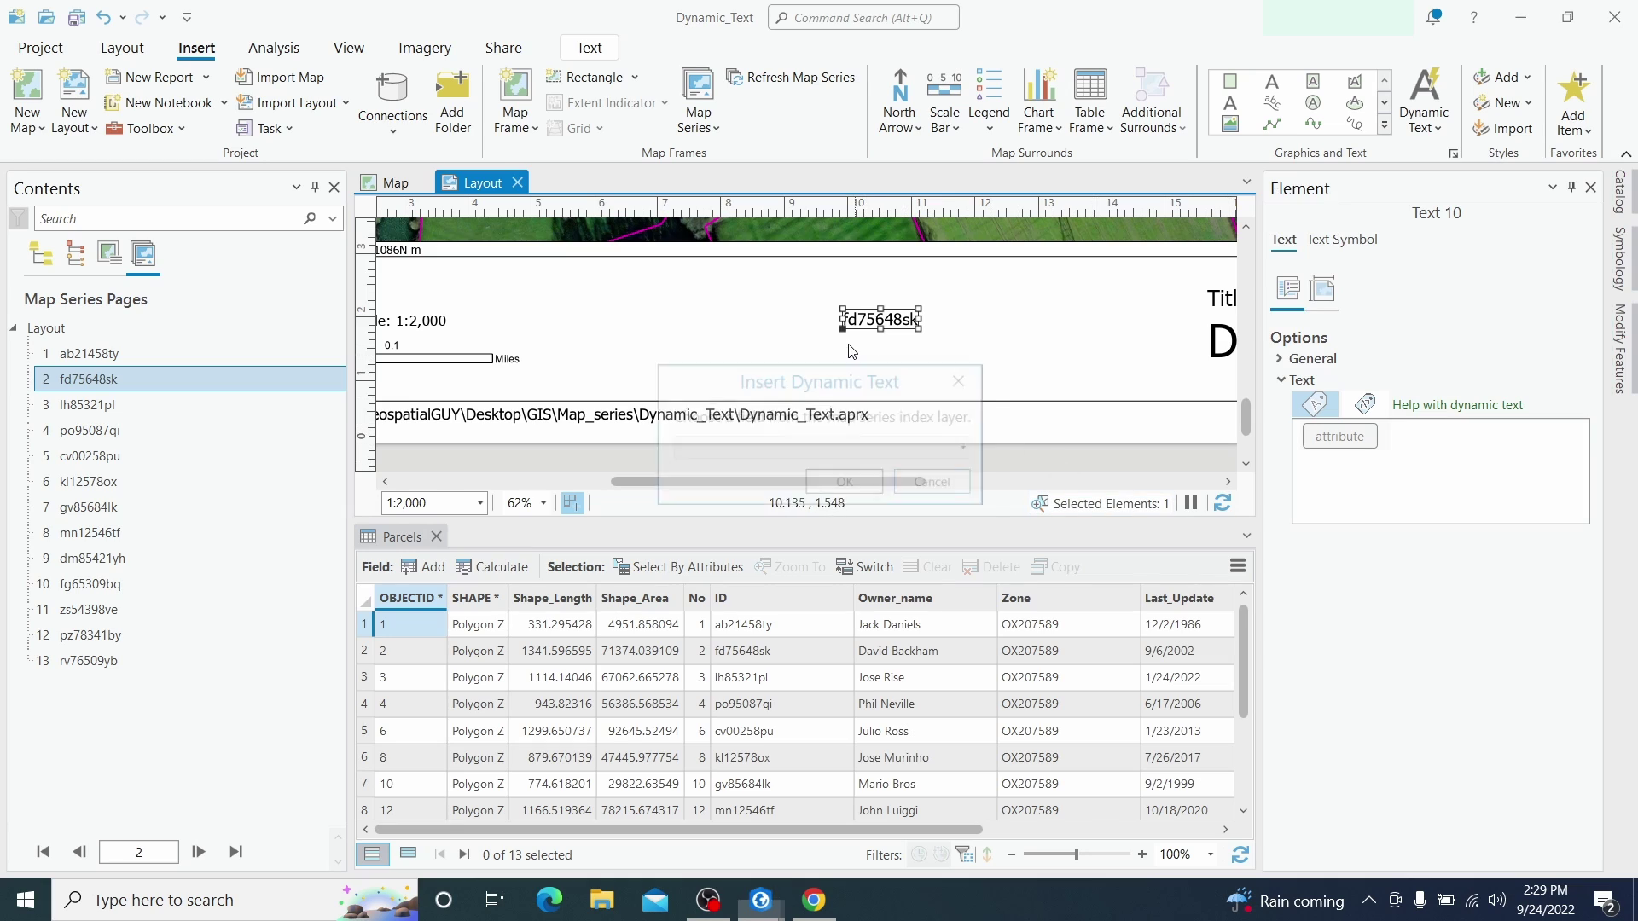
pyautogui.click(847, 449)
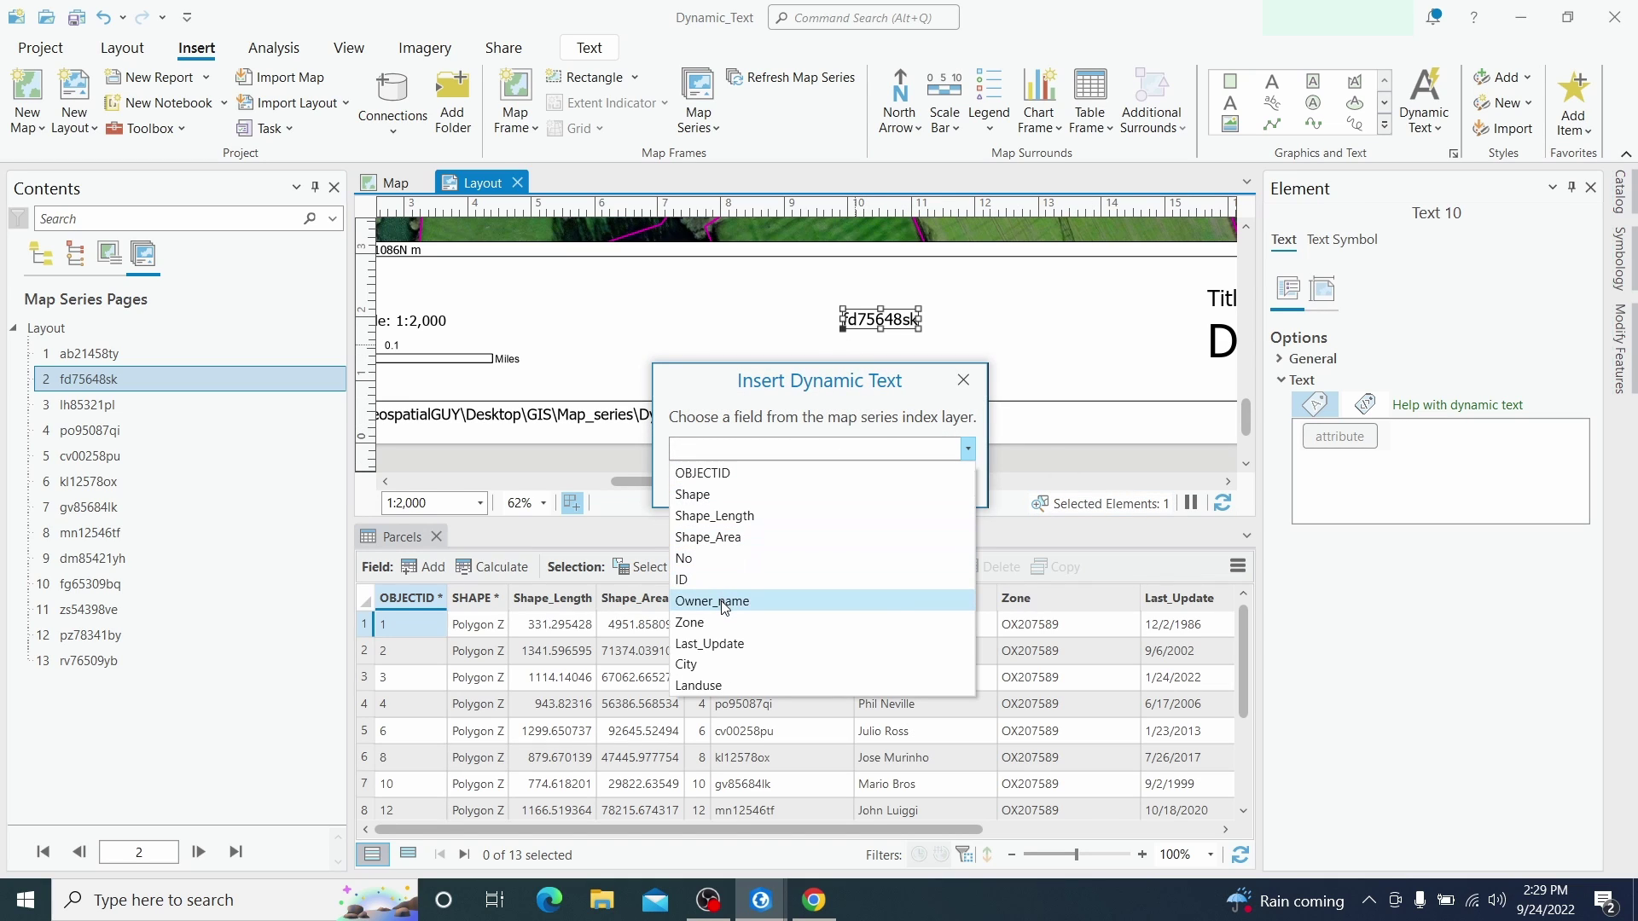
pyautogui.click(730, 597)
pyautogui.click(826, 484)
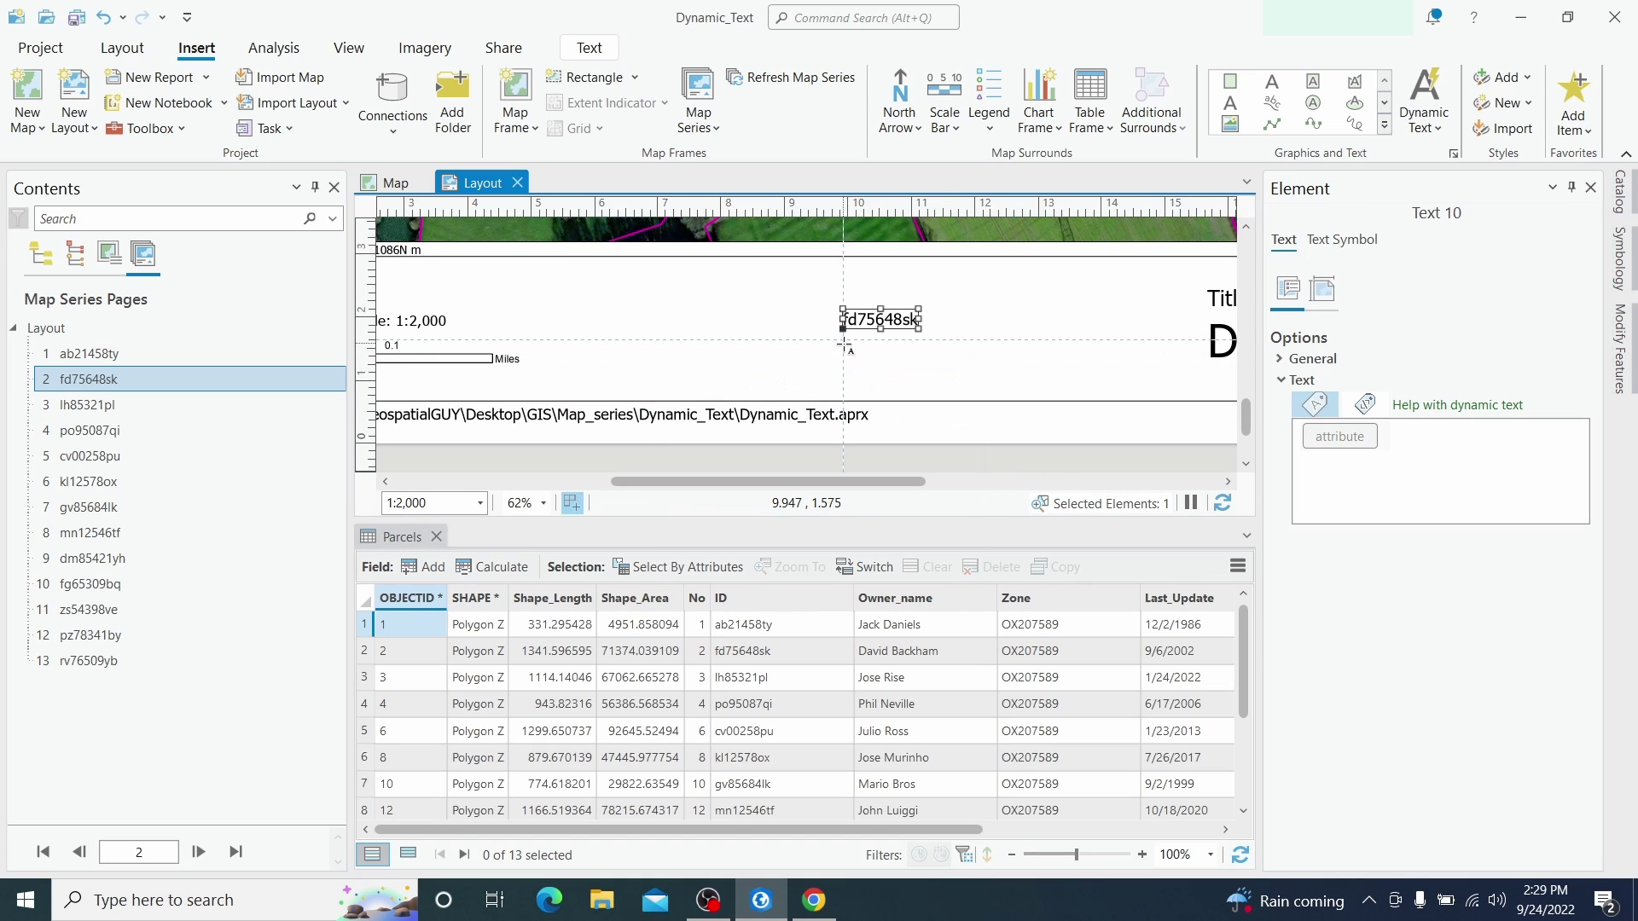
pyautogui.click(921, 362)
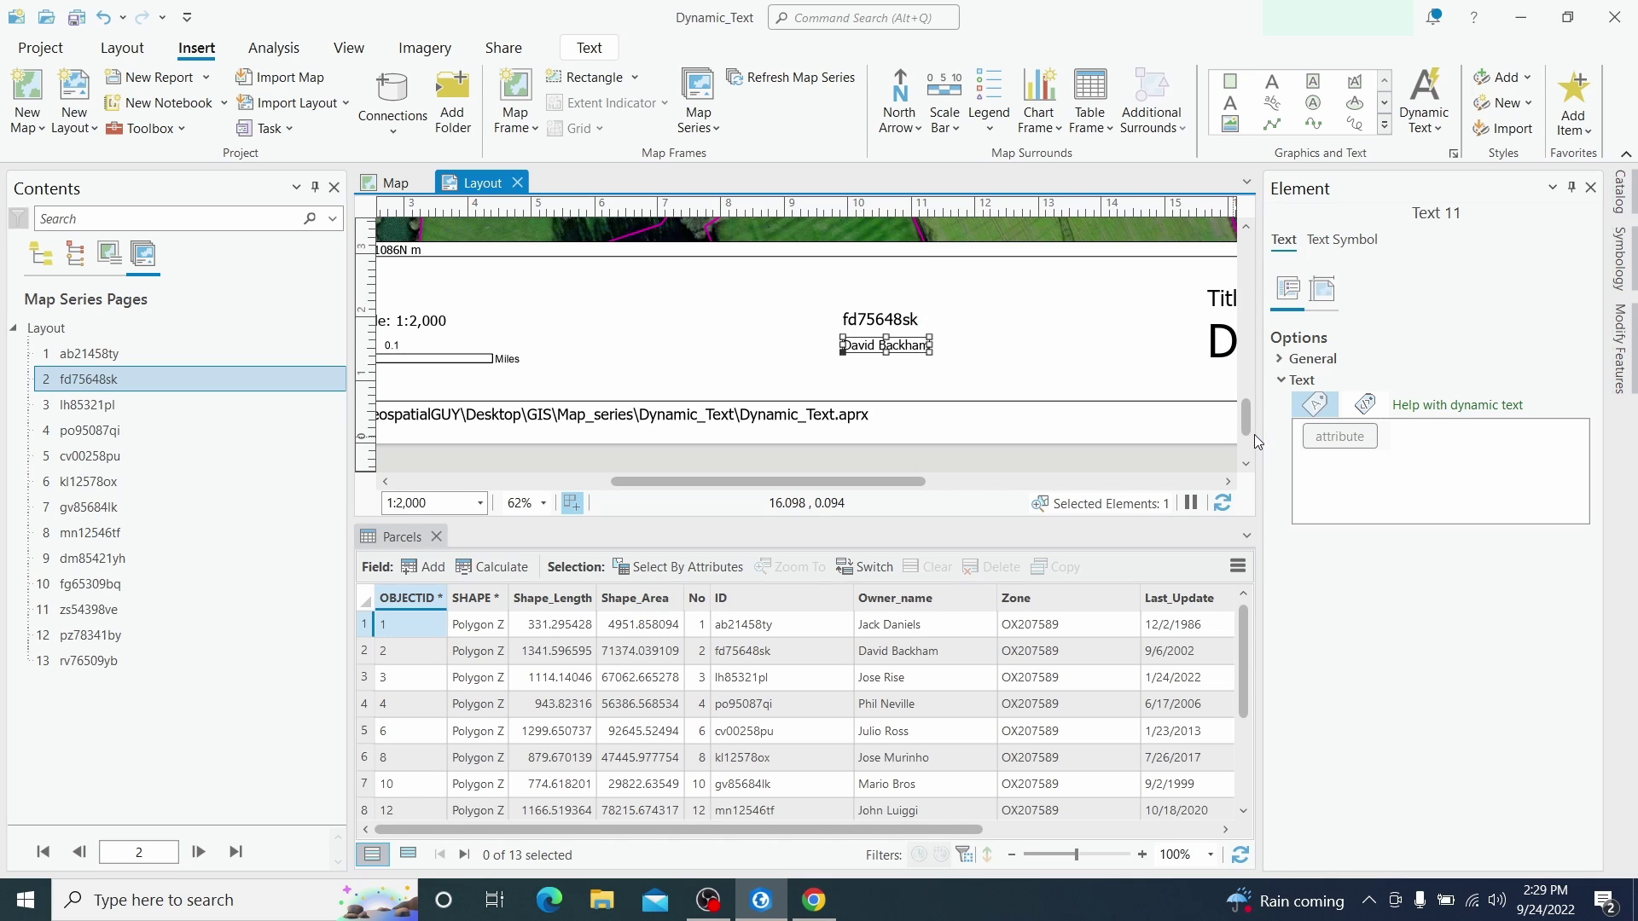
# Add a Map Series Attribute text for Landuse below the owner name
pyautogui.click(1417, 138)
pyautogui.click(1313, 553)
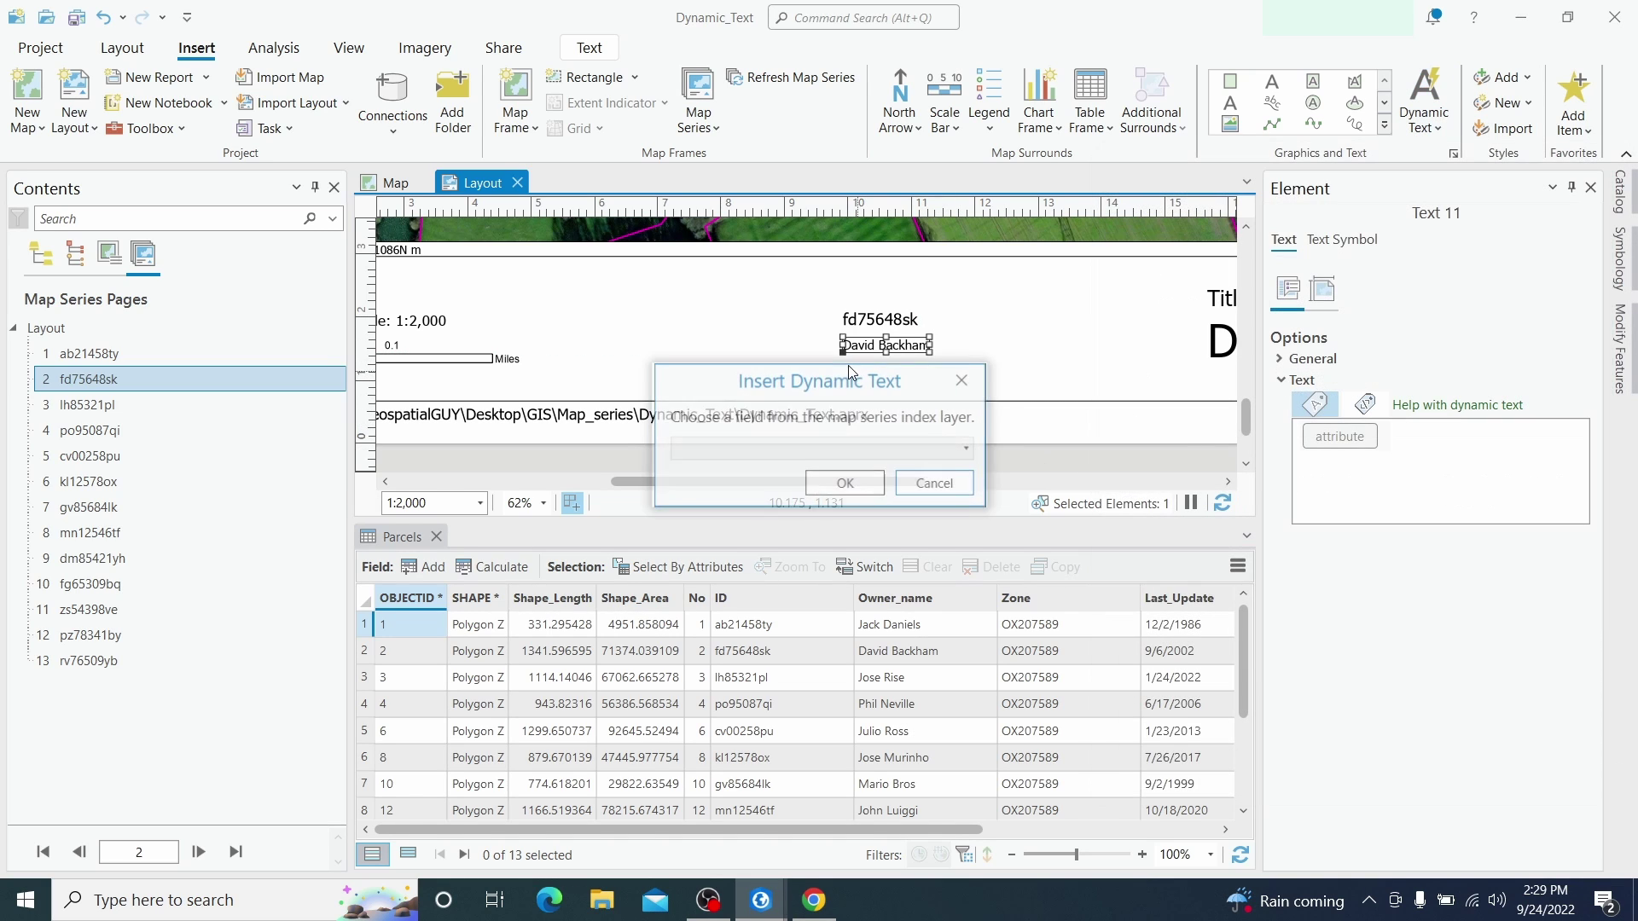
pyautogui.click(844, 450)
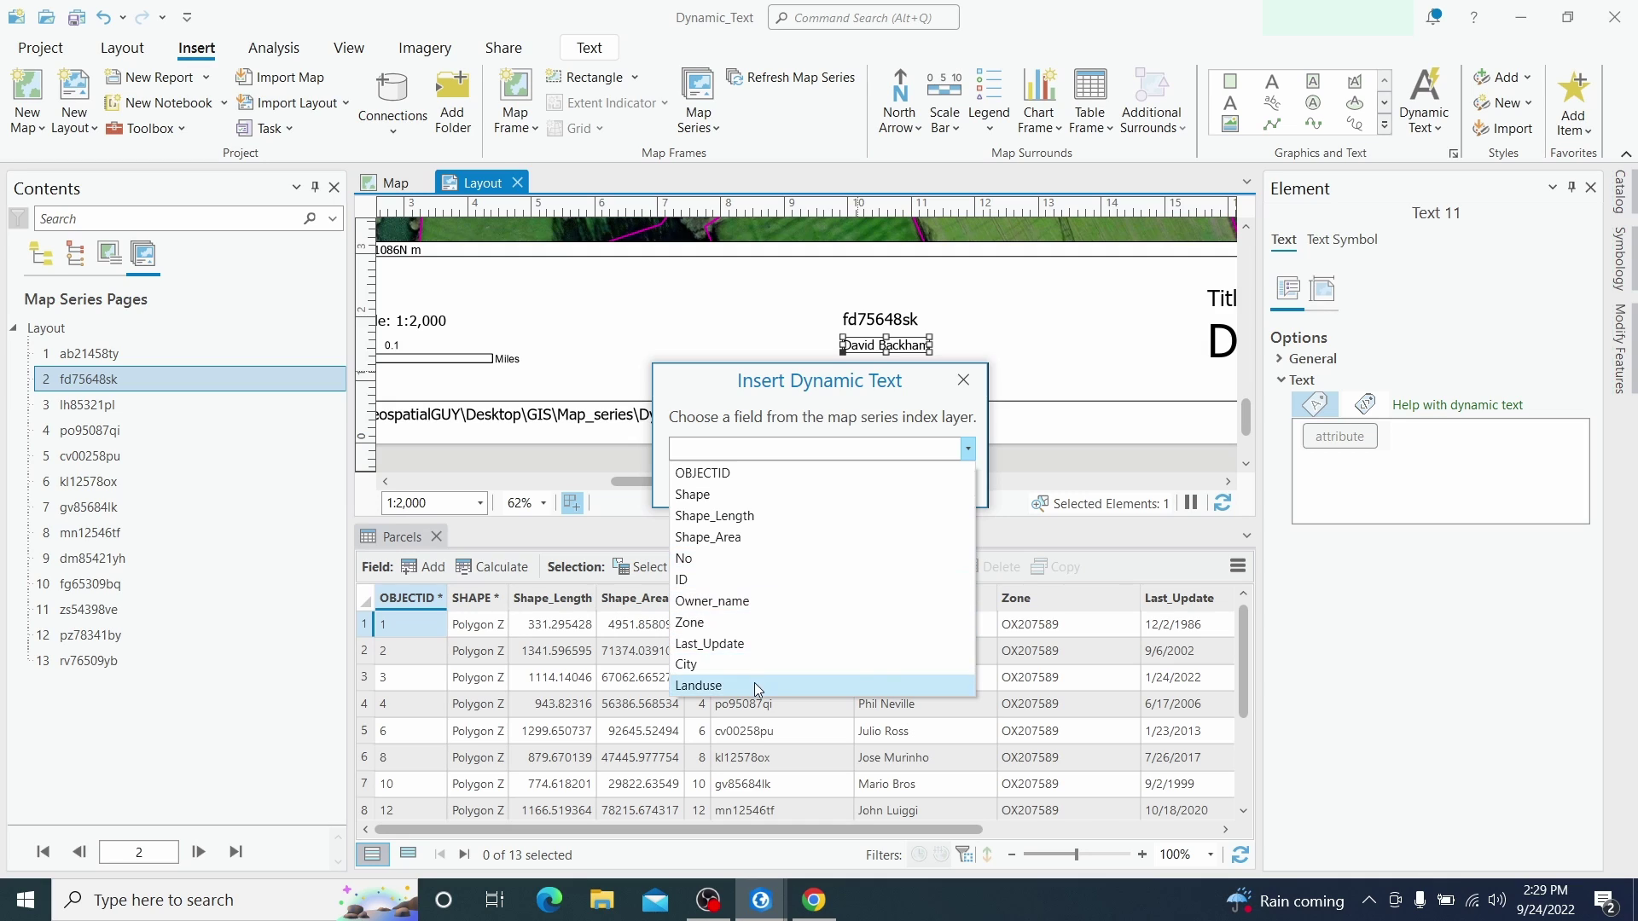
pyautogui.click(754, 683)
pyautogui.click(852, 483)
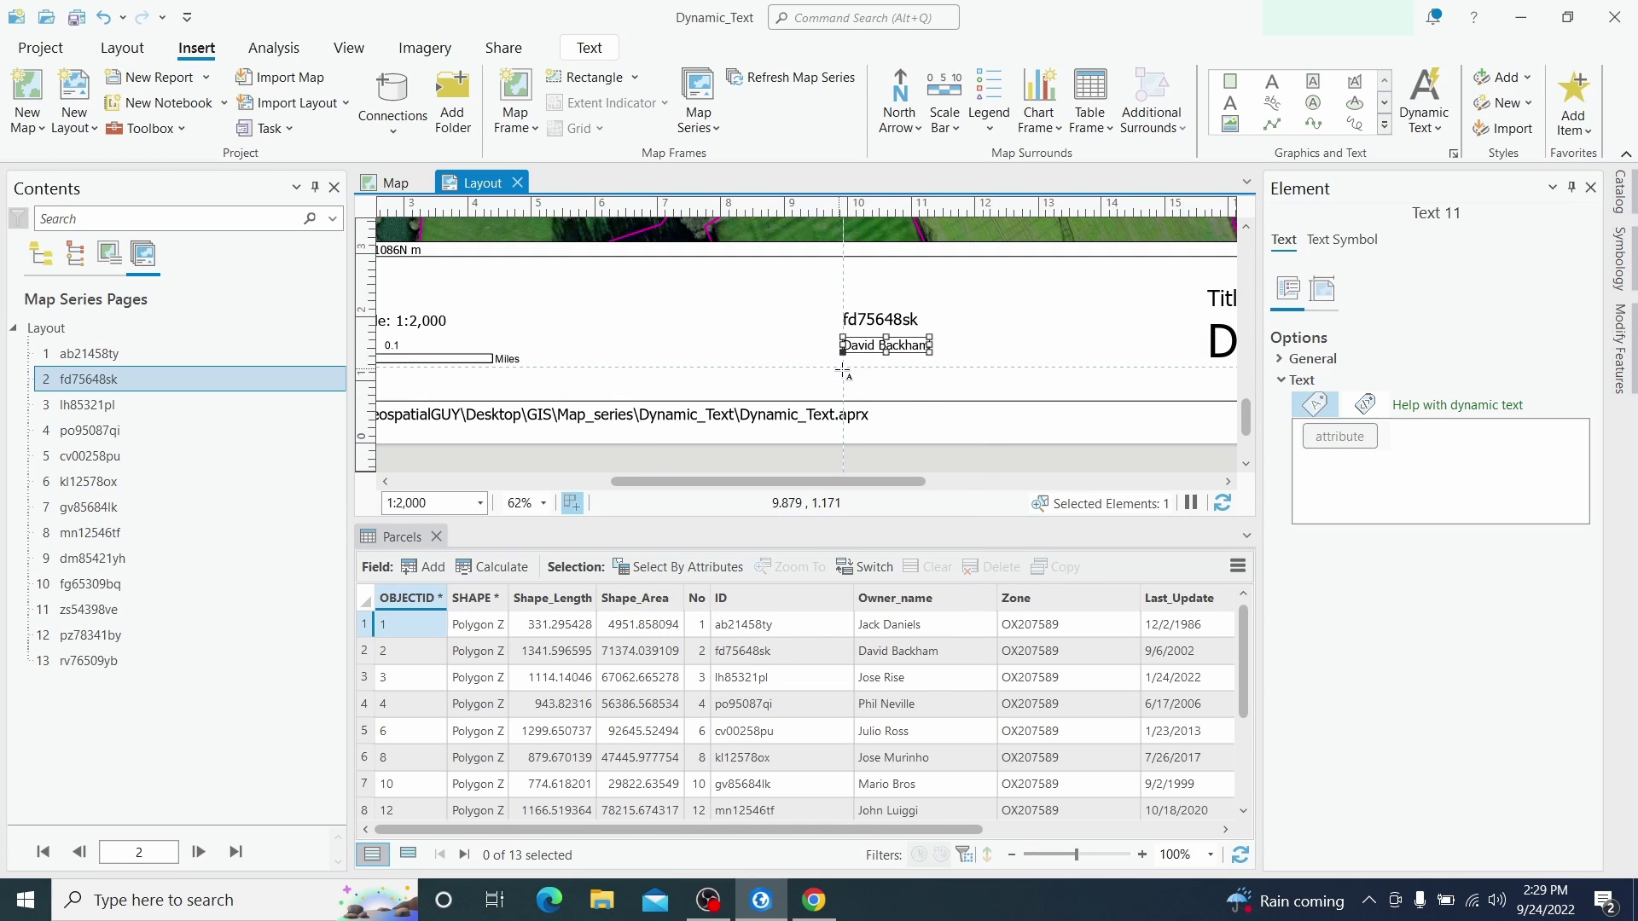
pyautogui.moveTo(842, 371); pyautogui.dragTo(940, 386)
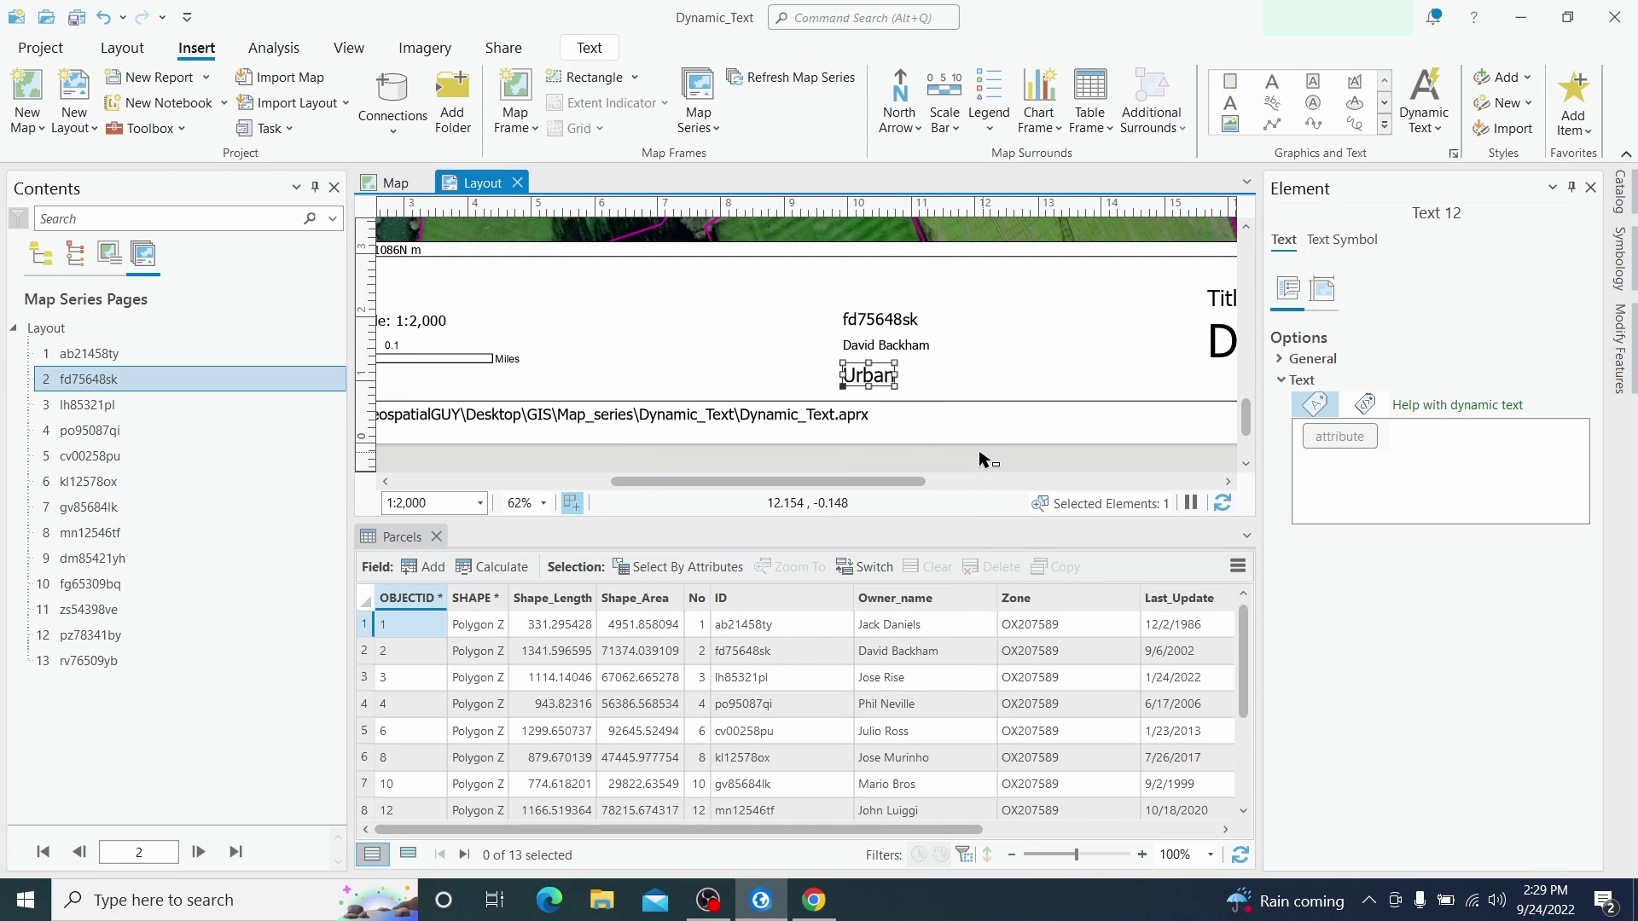
pyautogui.click(867, 322)
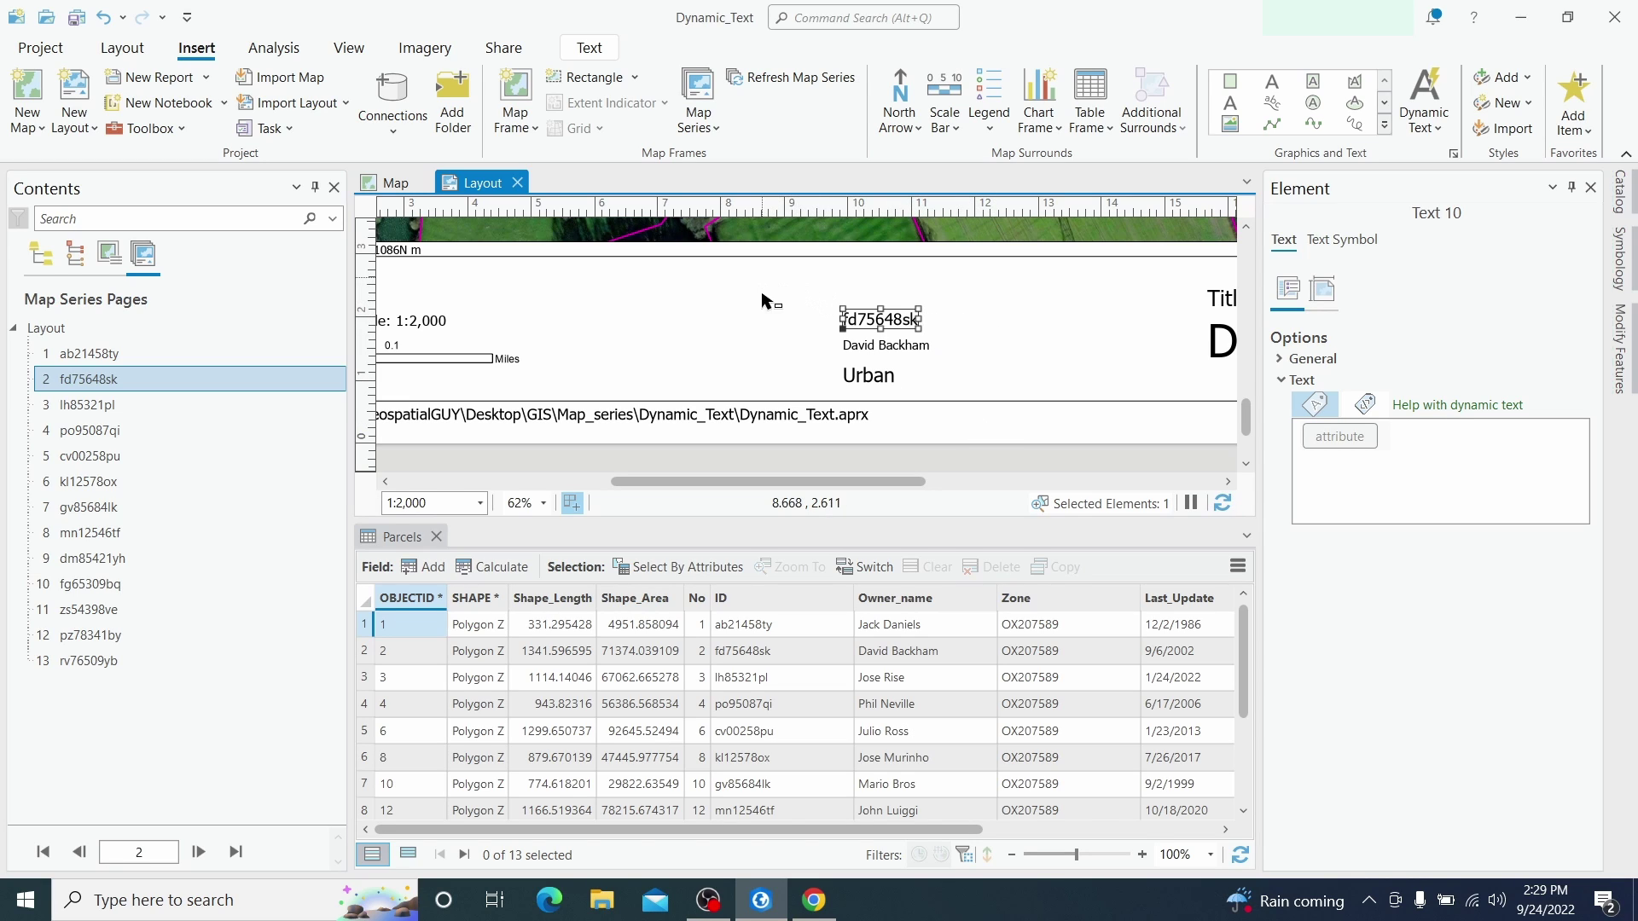
# Copy the Title text above the parcel ID and retype it as 'Parcel Information'
pyautogui.click(1209, 310)
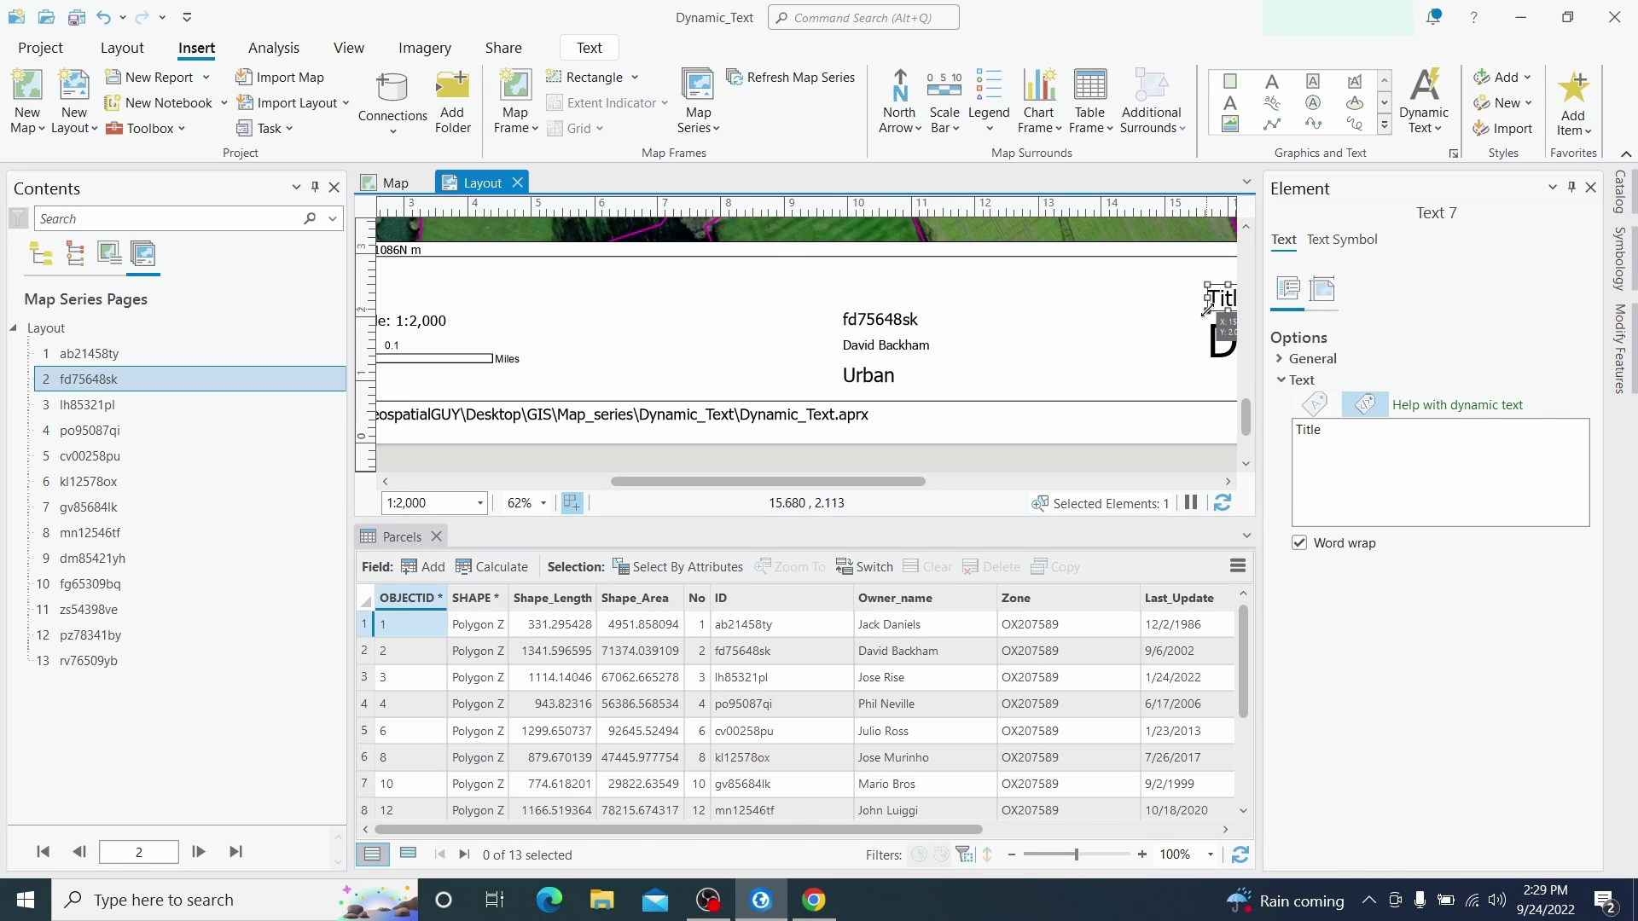
pyautogui.hscroll(2, 1000, 345)
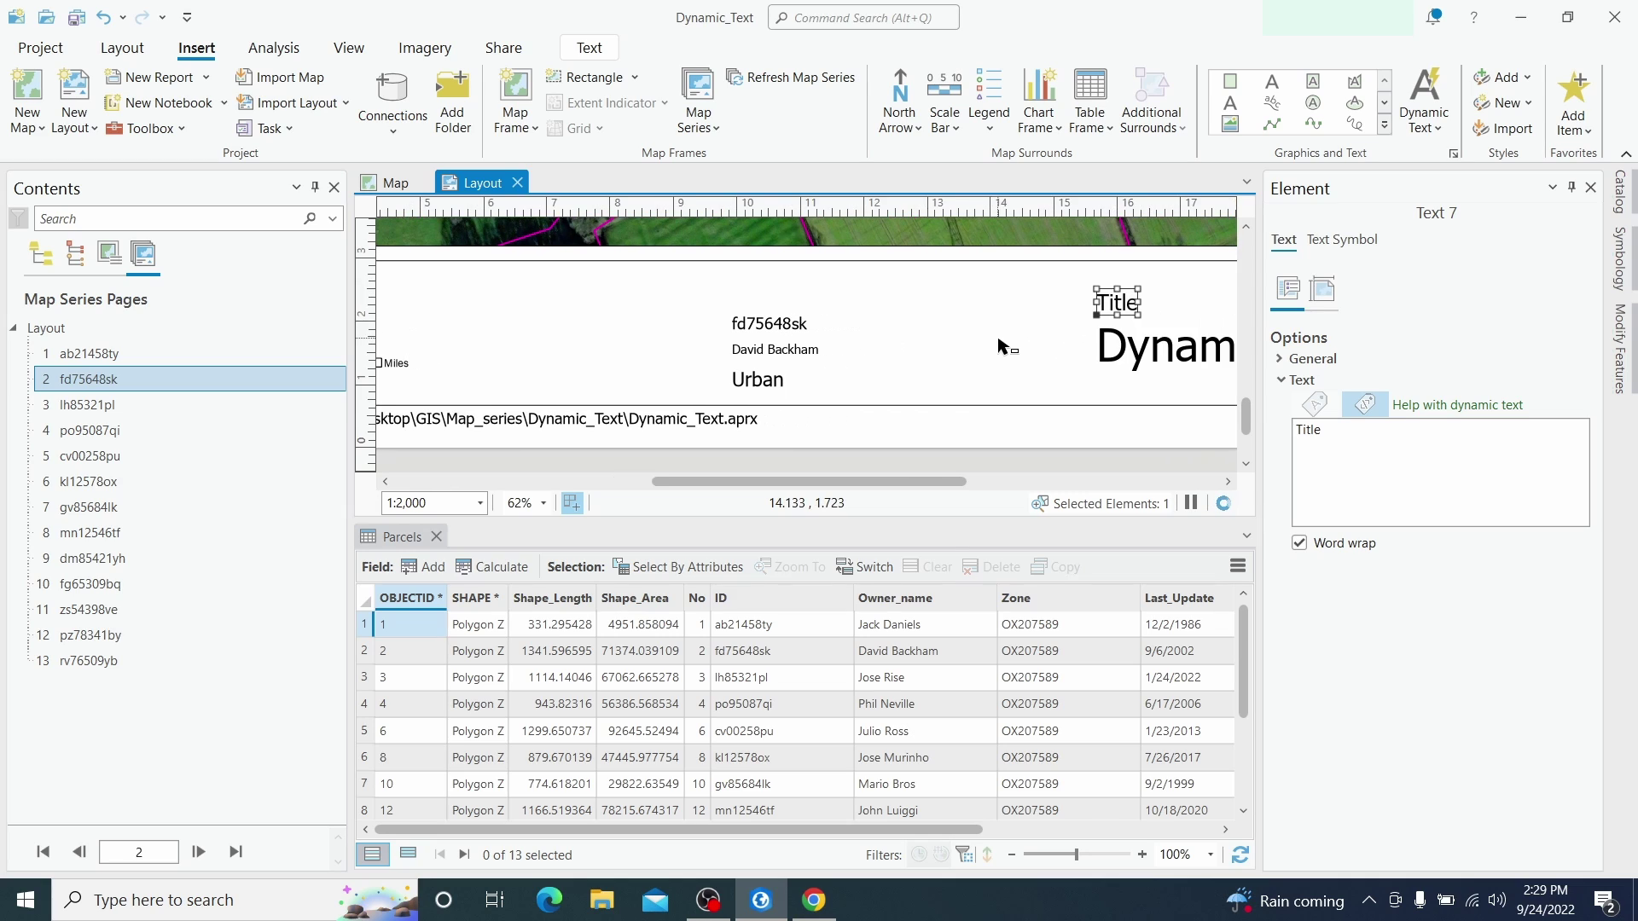
pyautogui.click(1035, 431)
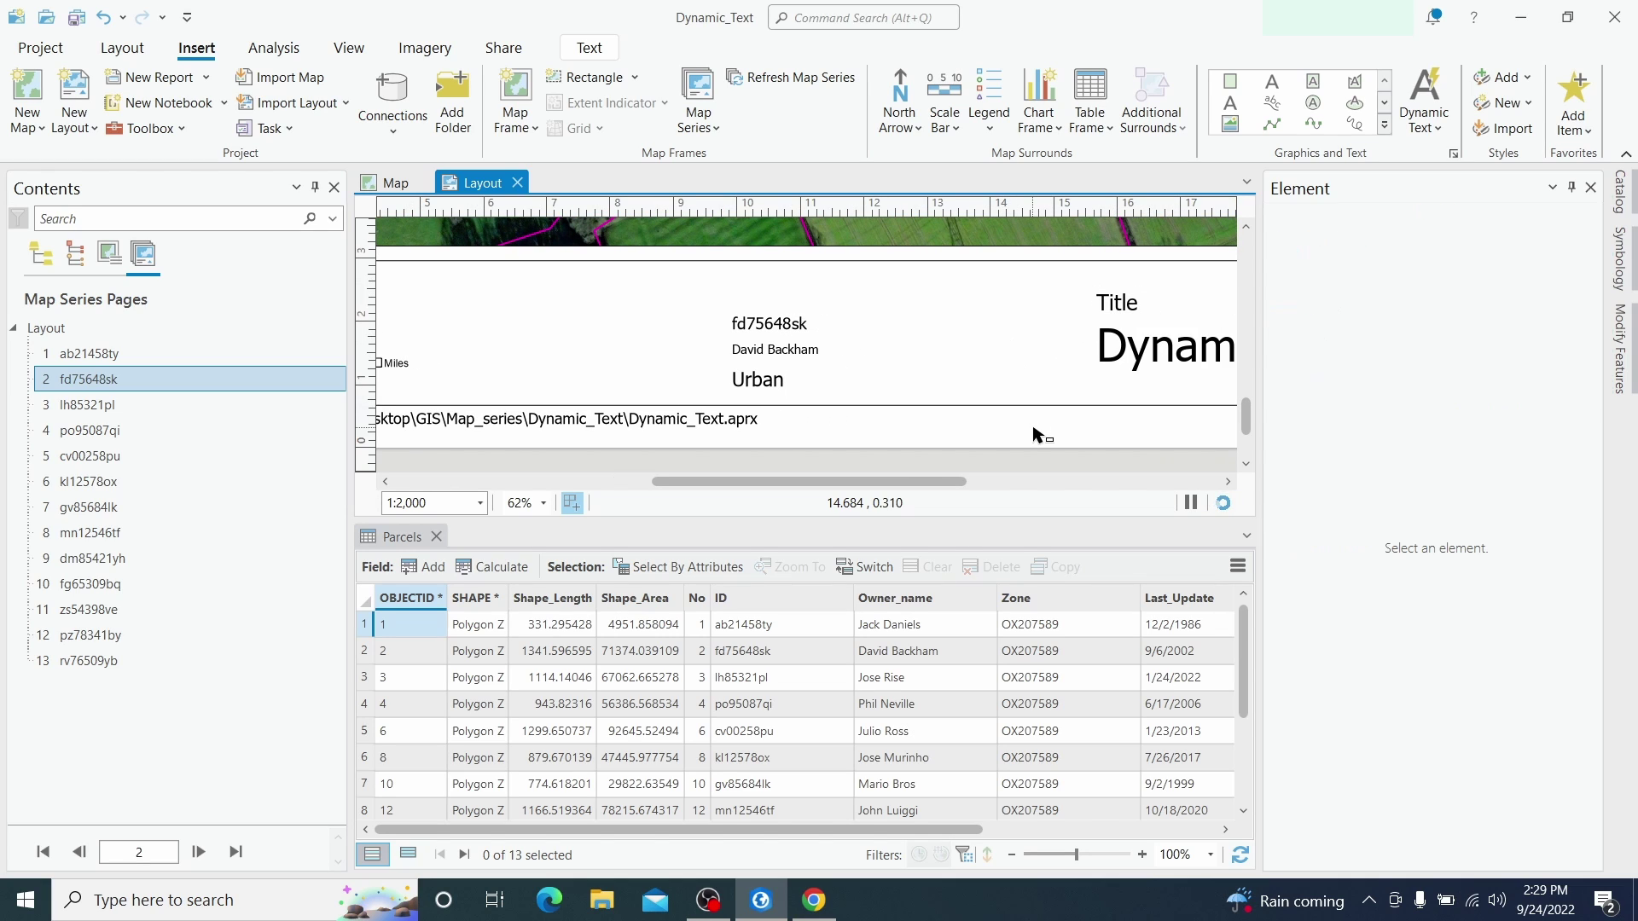
pyautogui.click(1102, 305)
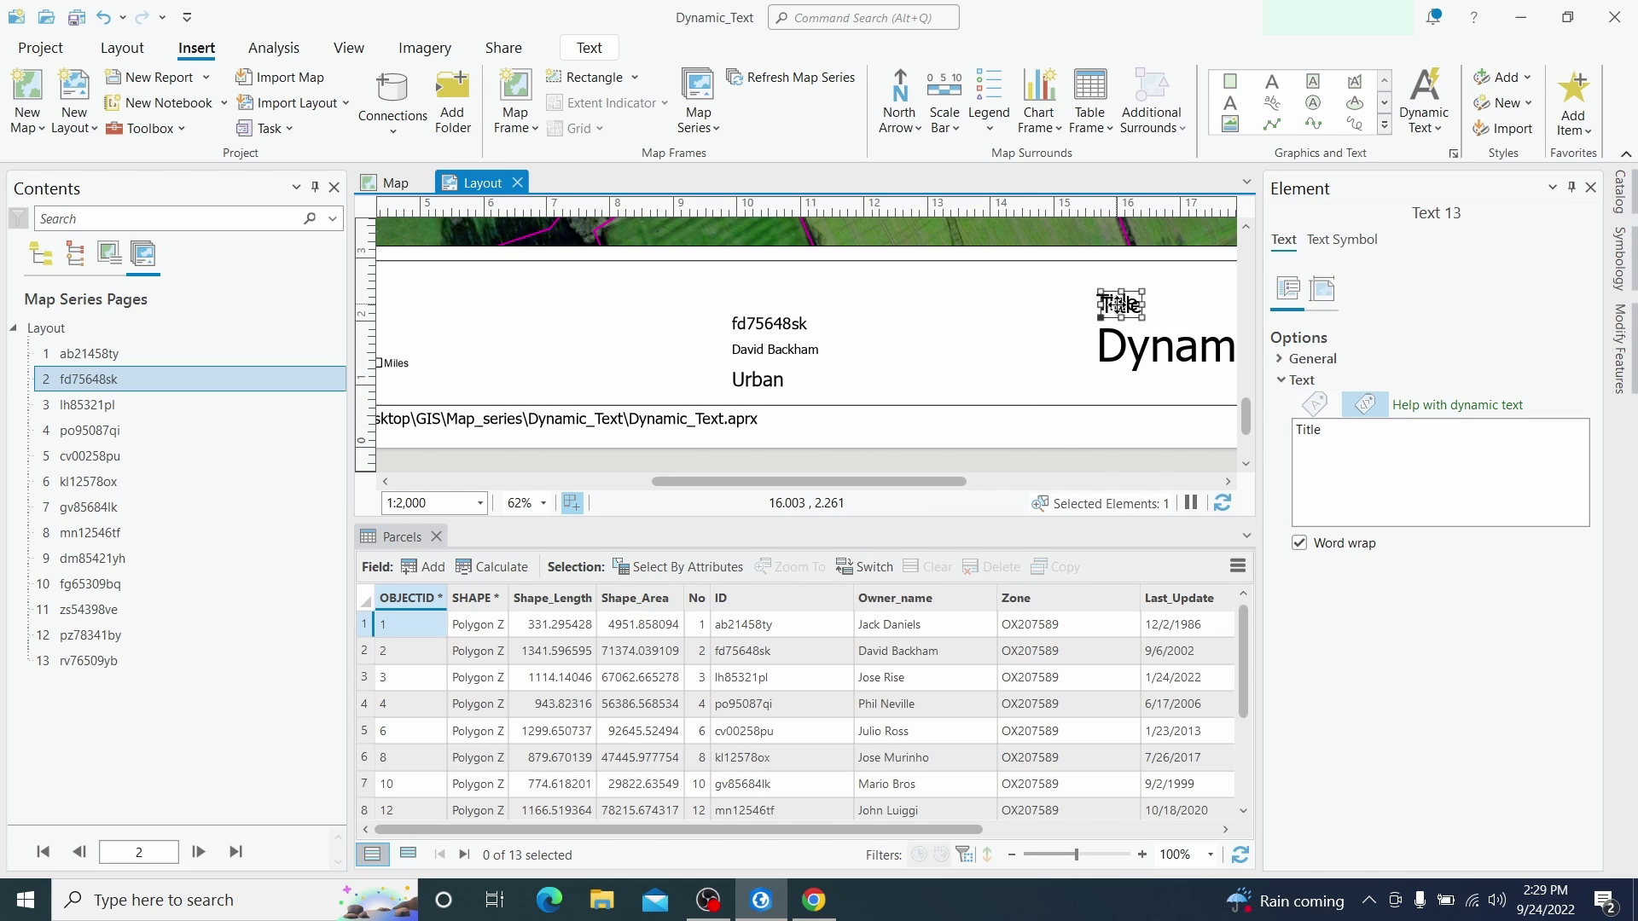
pyautogui.moveTo(1102, 304); pyautogui.dragTo(678, 295)
pyautogui.click(1256, 428)
pyautogui.hotkey('ctrl', 'a')
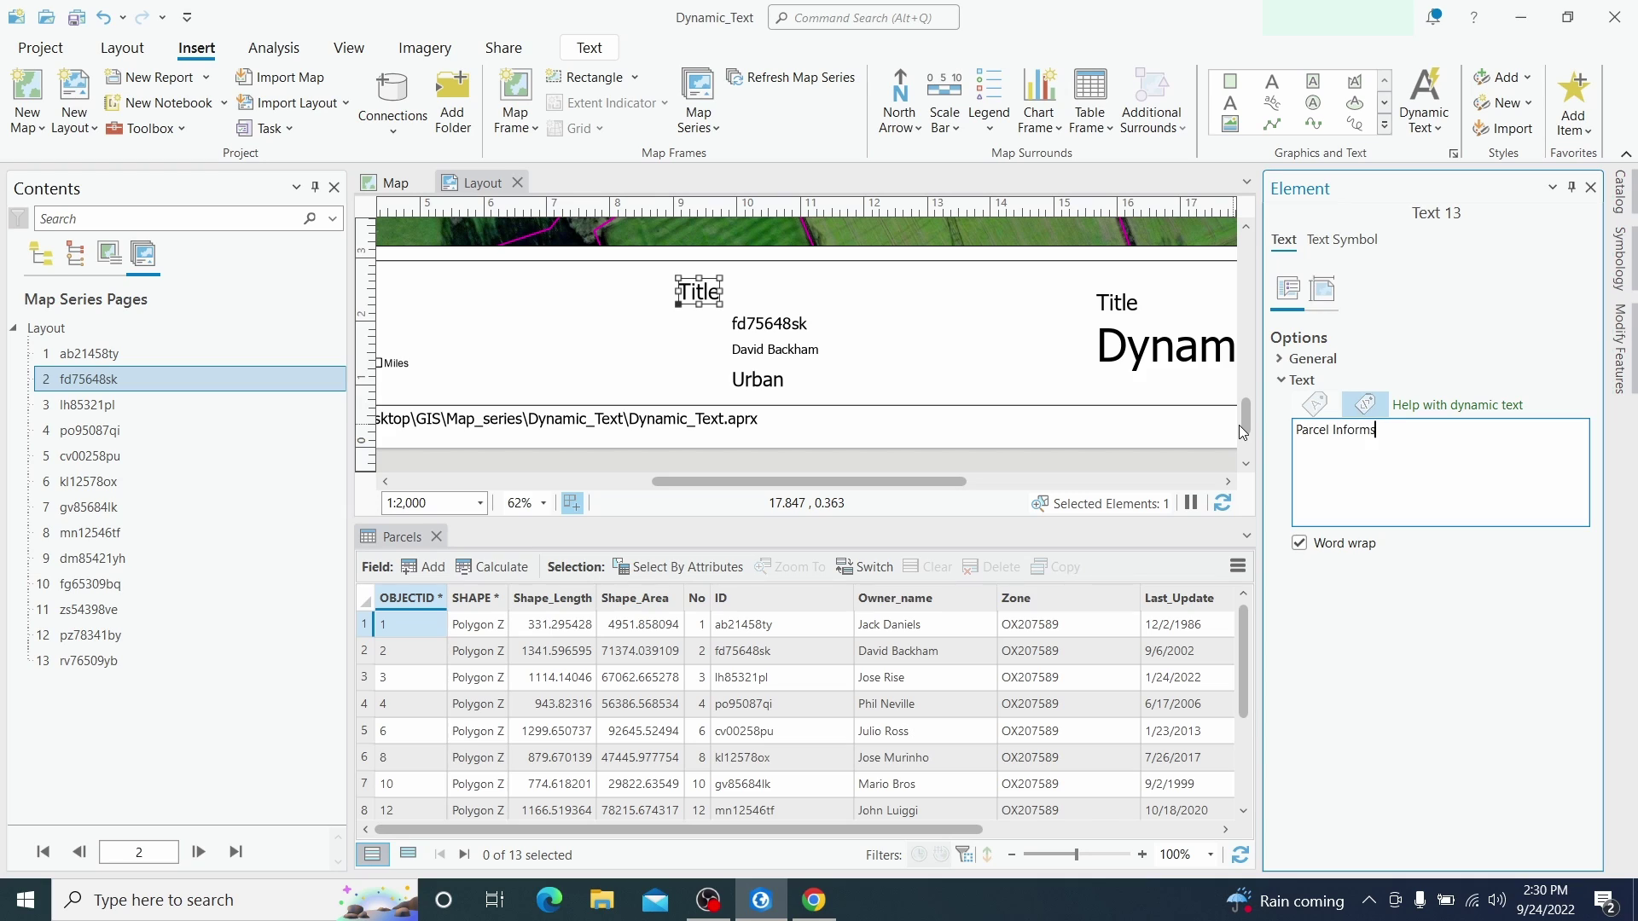
pyautogui.write('Parcel Information:')
# Prefix the three attribute texts with the labels 'Parcel ID', 'Owner name:' and 'Landuse:'
pyautogui.click(874, 436)
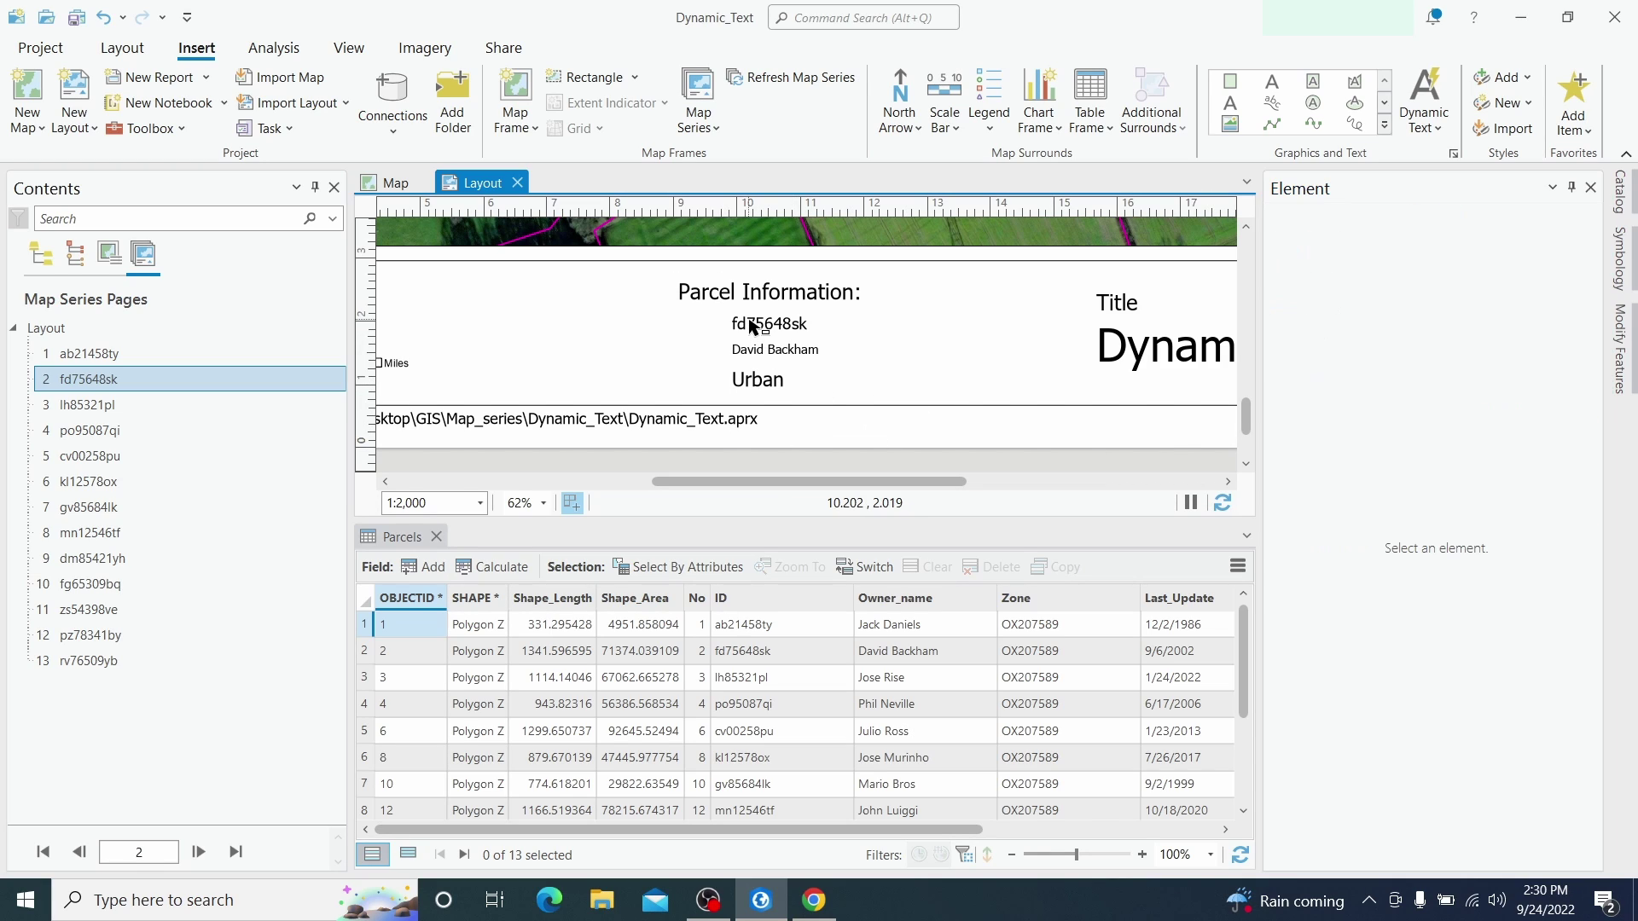
pyautogui.click(750, 322)
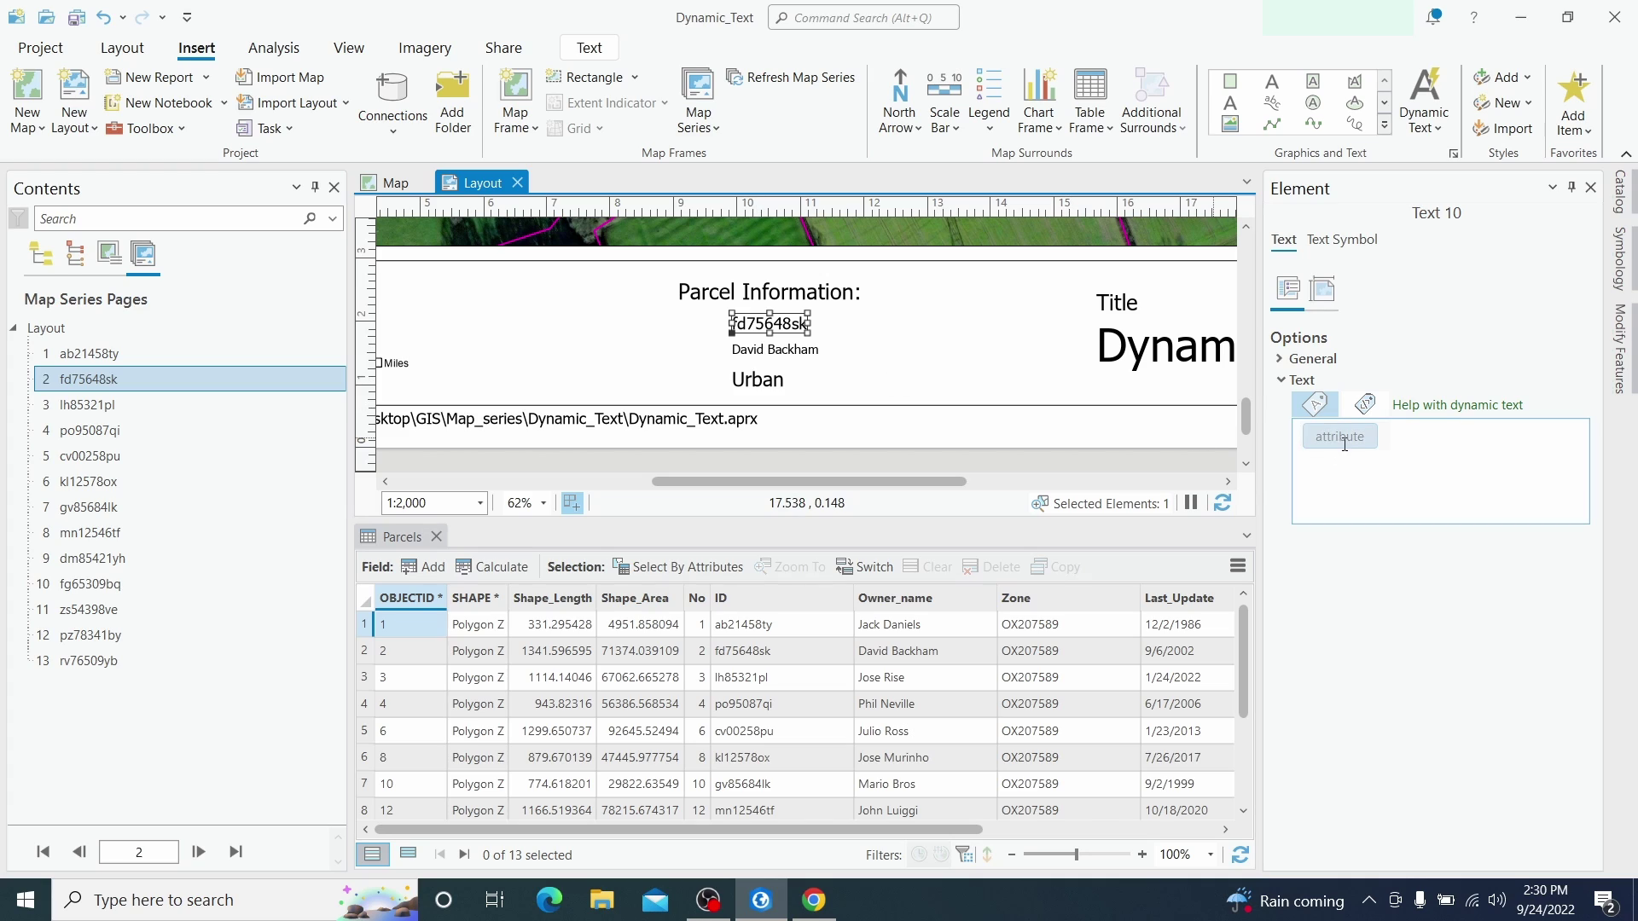
pyautogui.click(1309, 448)
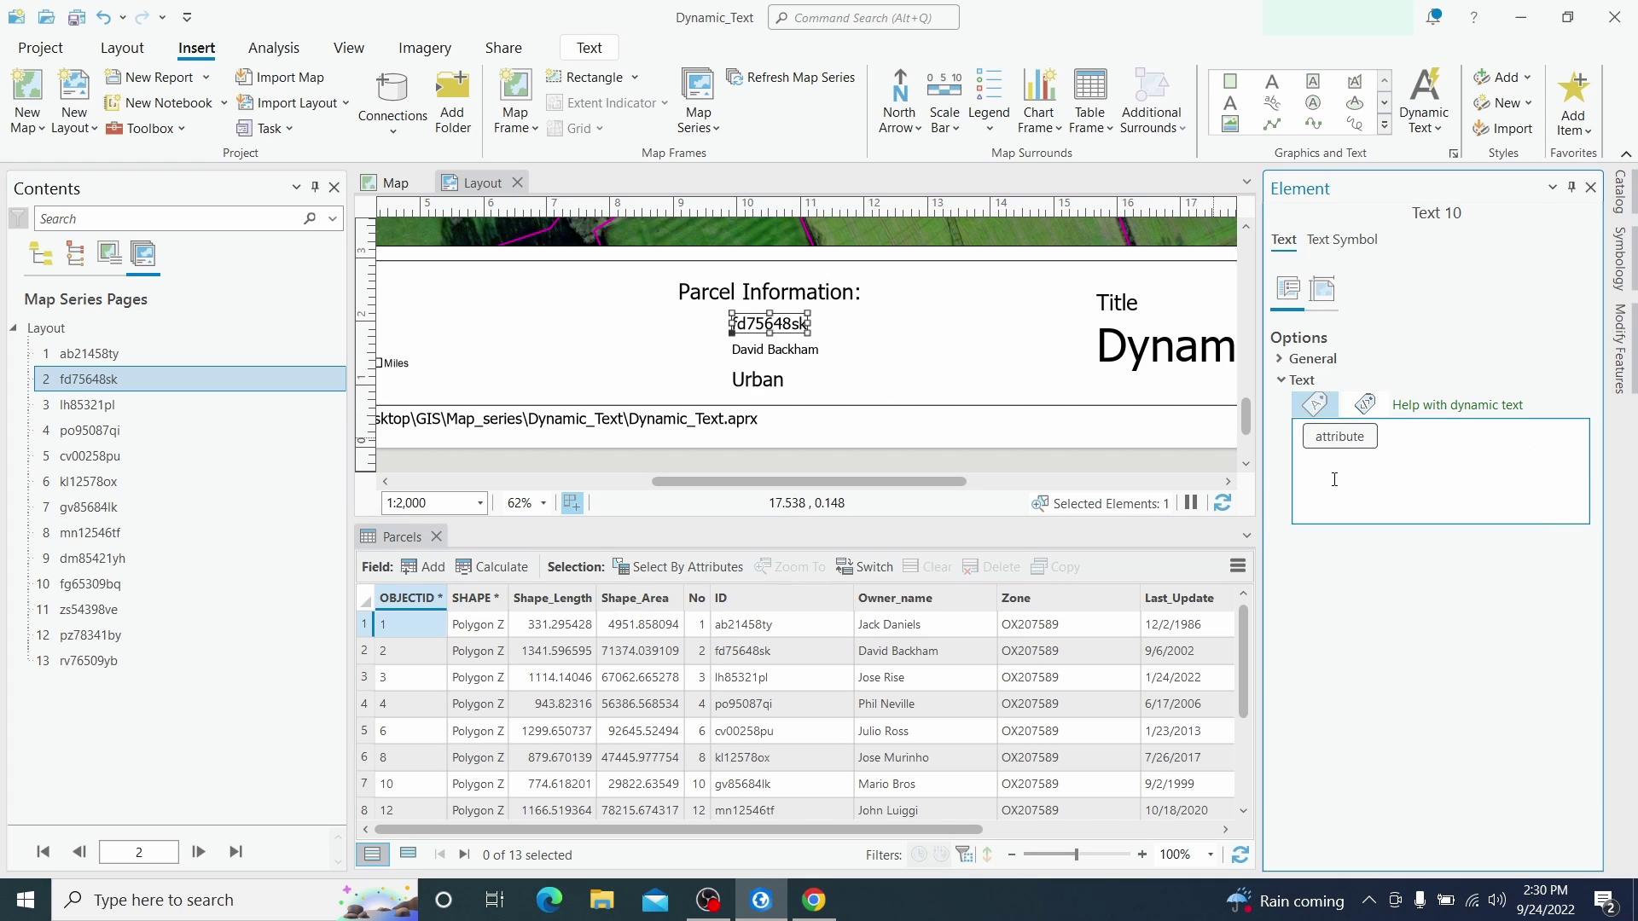
pyautogui.write('Parcel ')
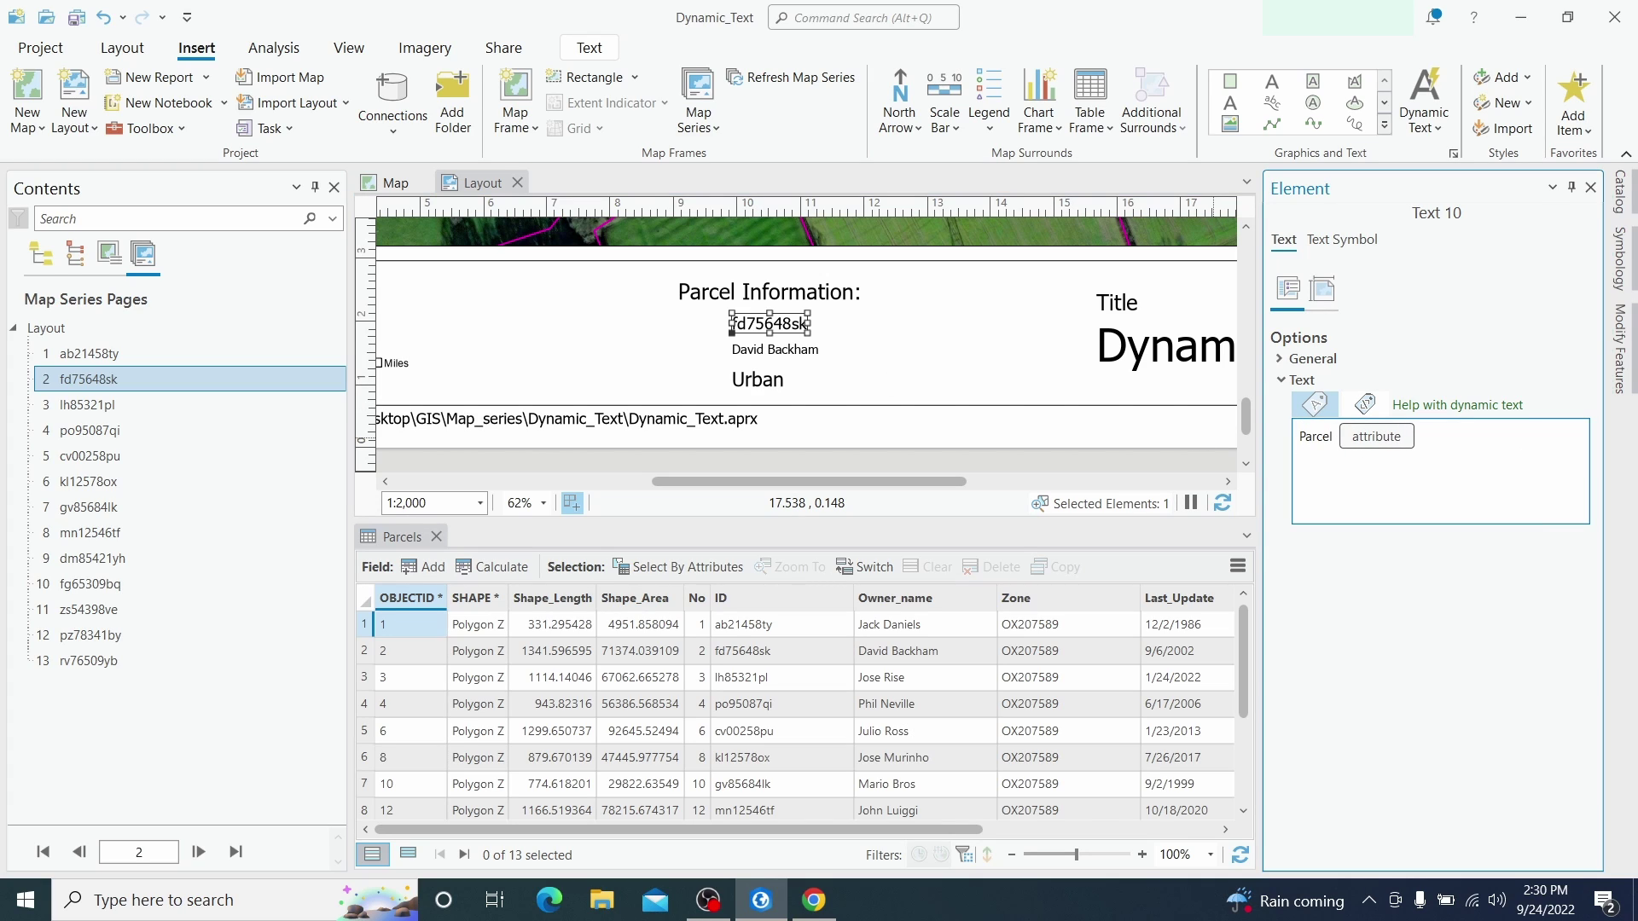
pyautogui.write('ID:')
pyautogui.click(763, 351)
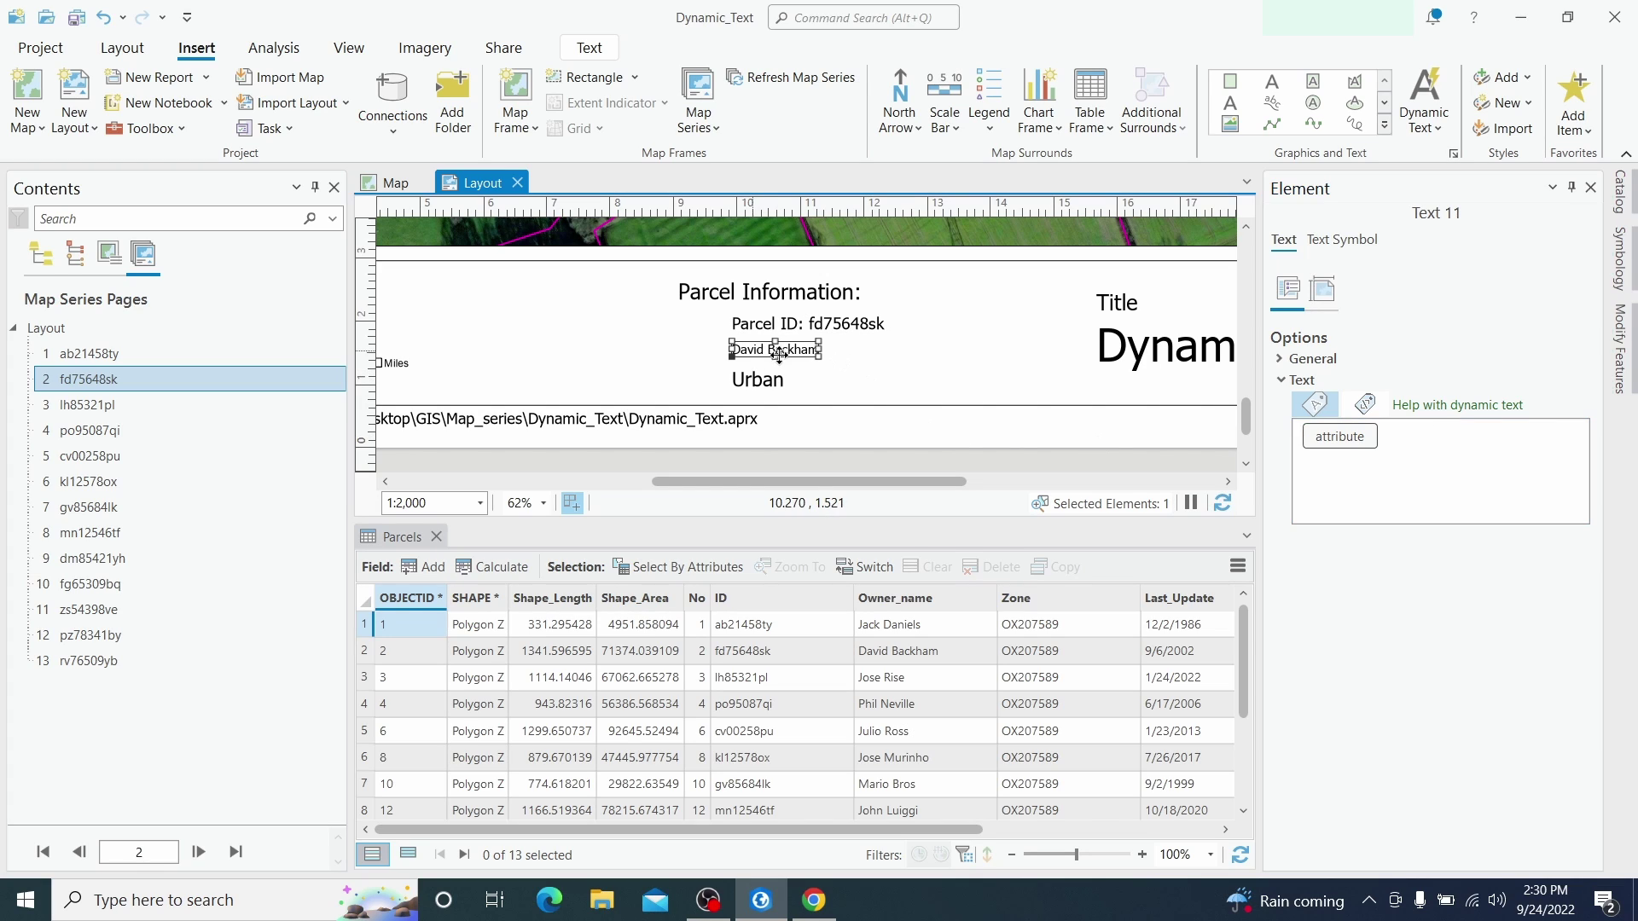
pyautogui.click(1298, 442)
pyautogui.write('Owner name')
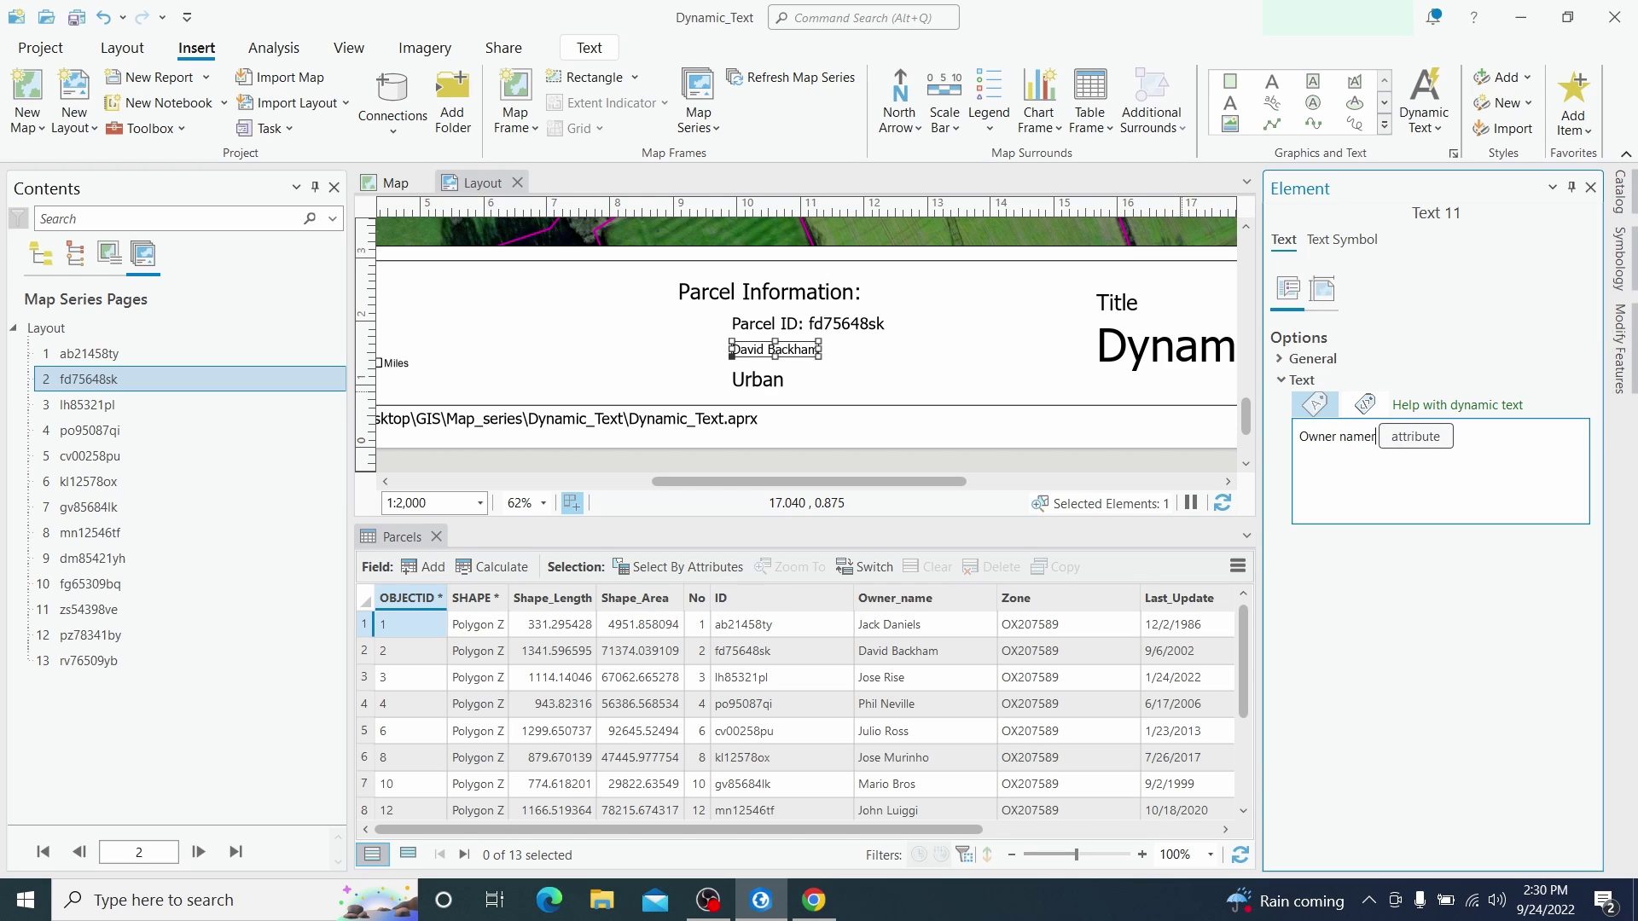
pyautogui.write(':')
pyautogui.click(757, 382)
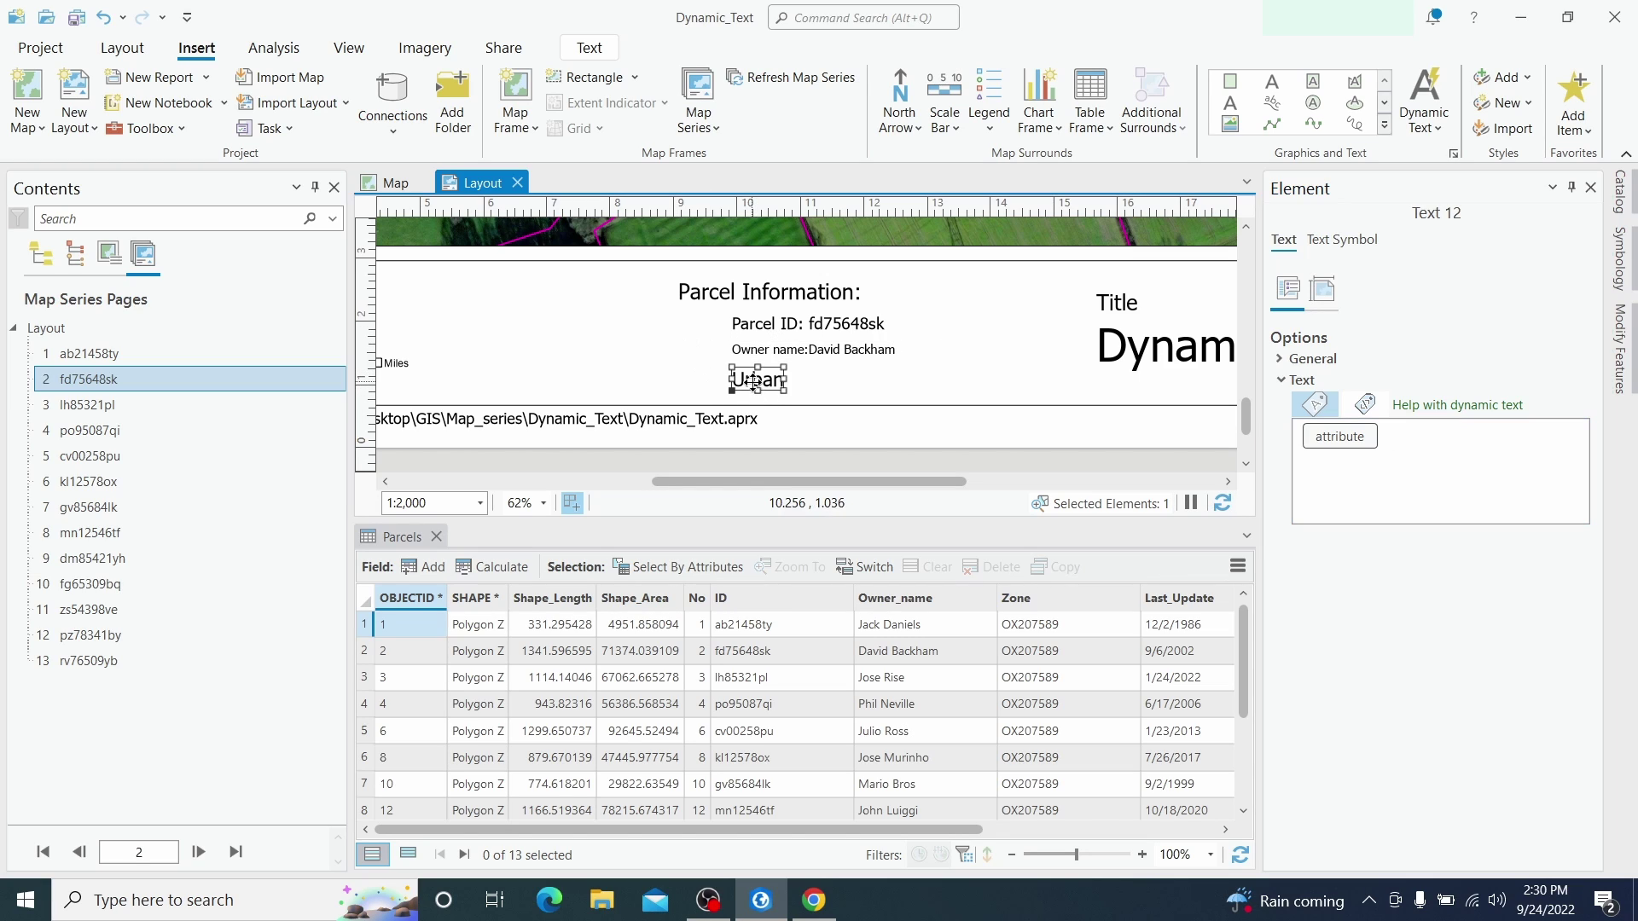
pyautogui.click(1302, 443)
pyautogui.write('Landuse')
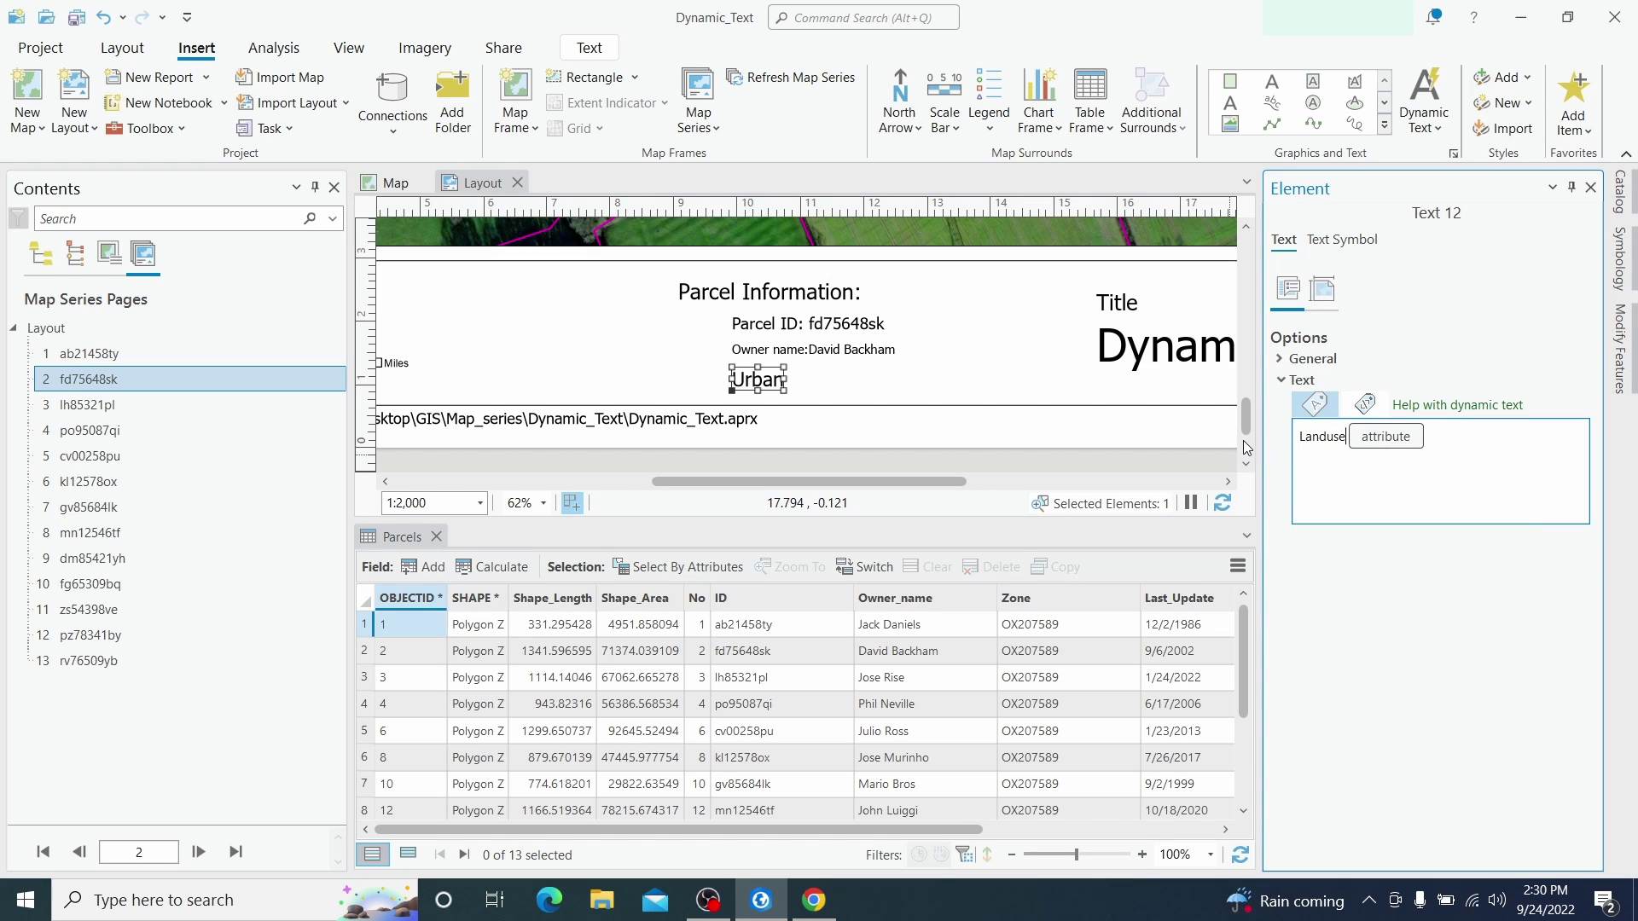
pyautogui.write(':')
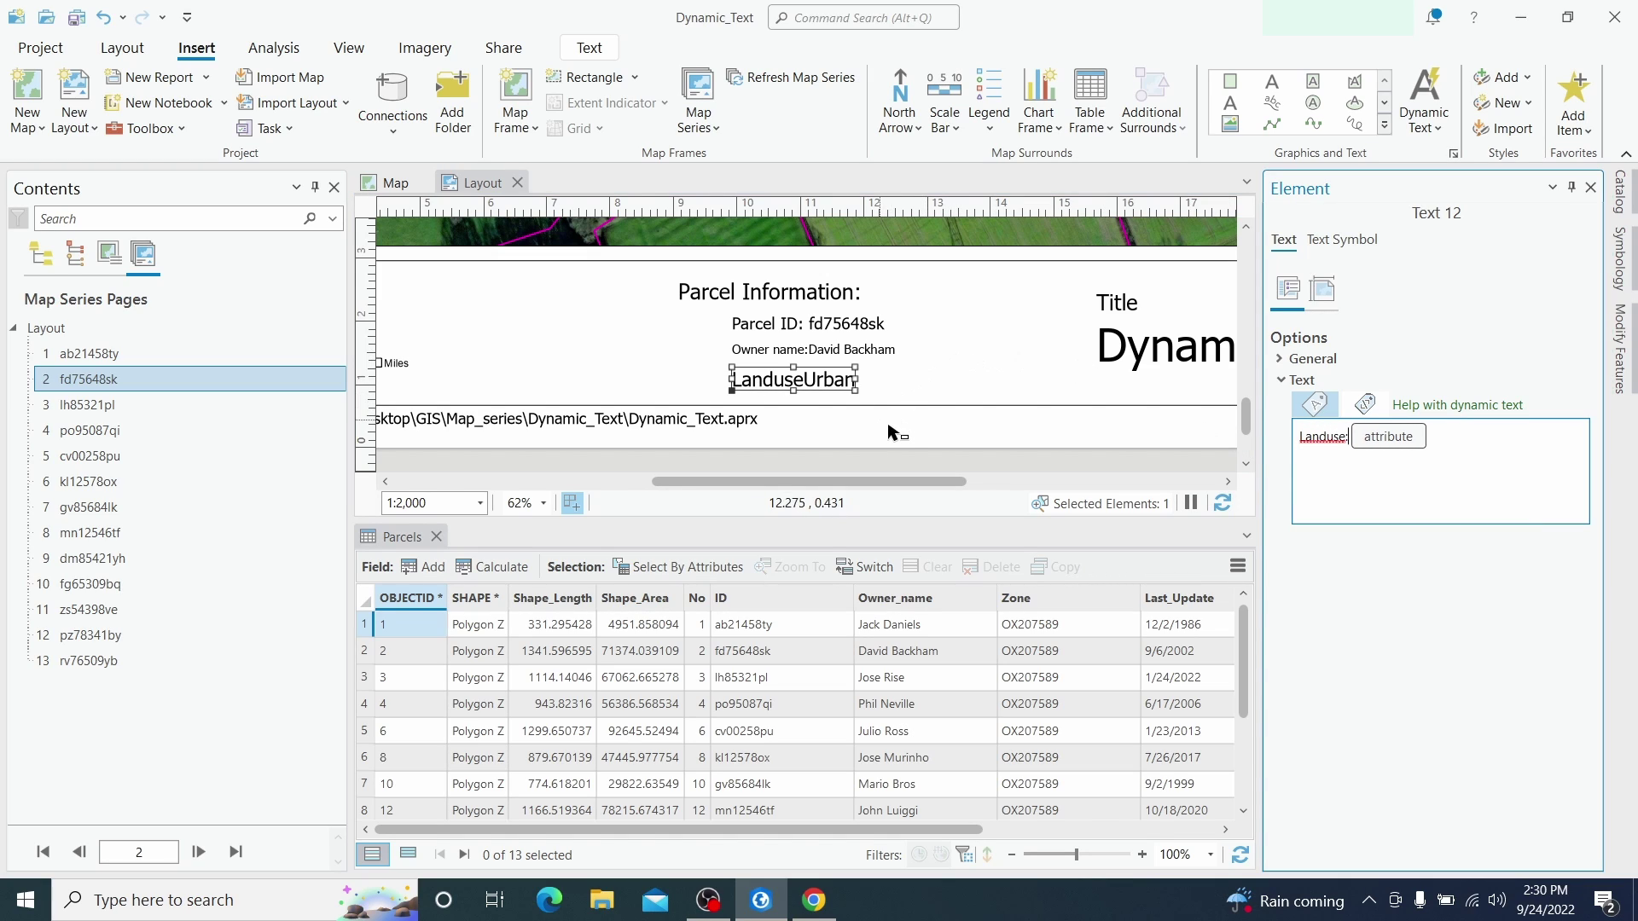
pyautogui.click(896, 432)
pyautogui.moveTo(789, 382); pyautogui.dragTo(1188, 384)
pyautogui.moveTo(632, 355); pyautogui.dragTo(793, 362)
# Browse the Parcels attribute table records, then close the table to free the layout
pyautogui.scroll(-5, 793, 363)
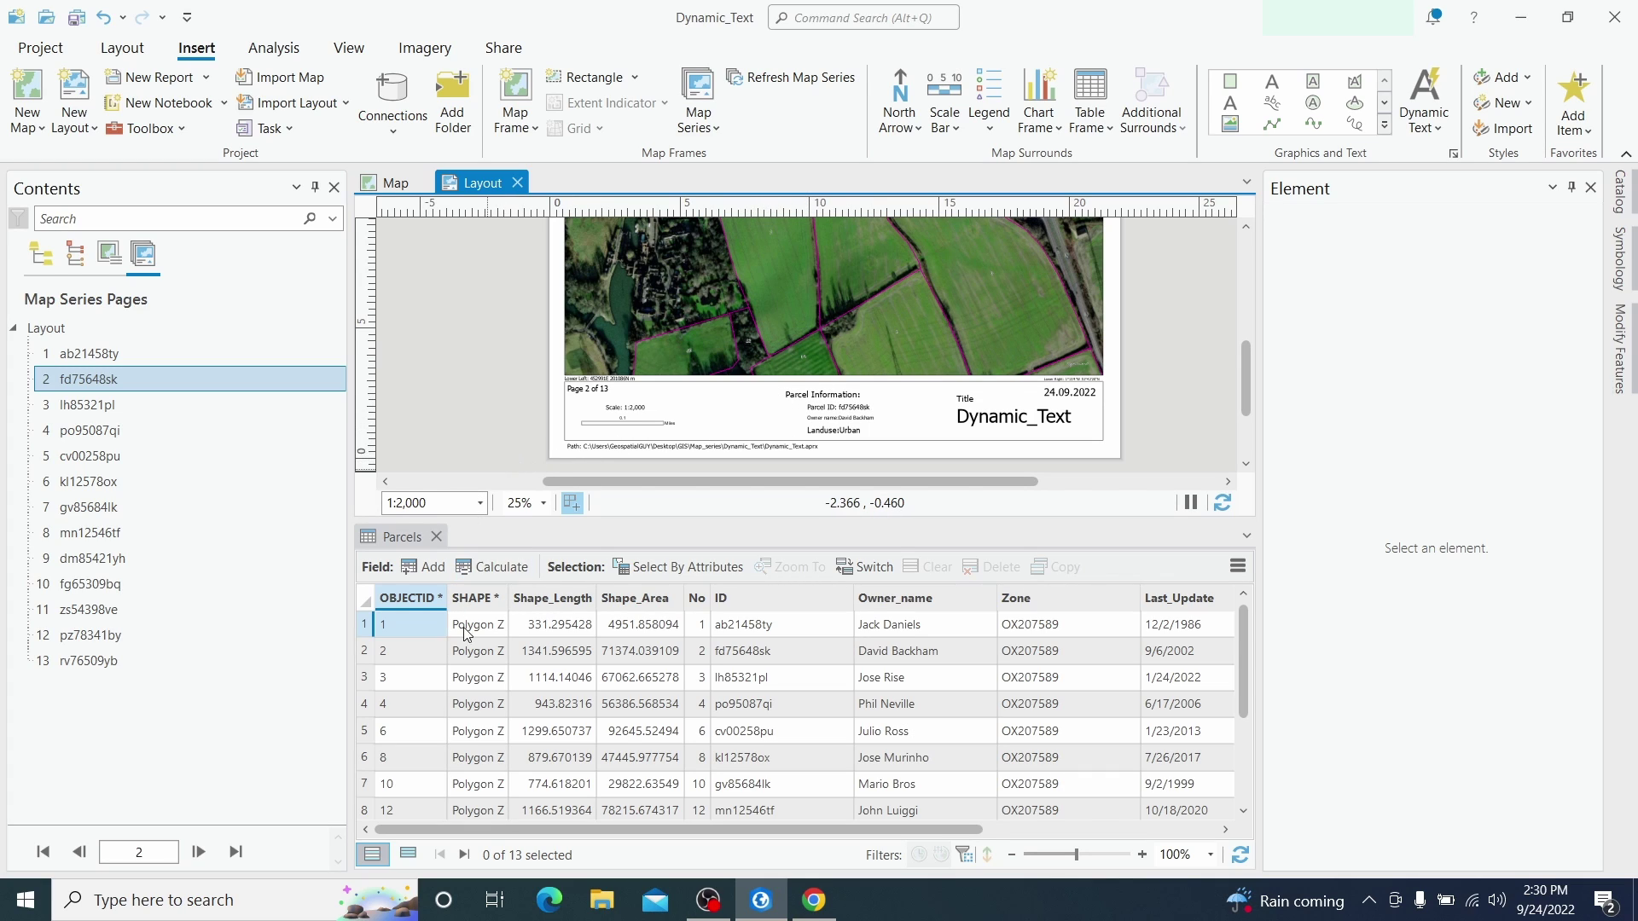
pyautogui.moveTo(759, 832); pyautogui.dragTo(1107, 844)
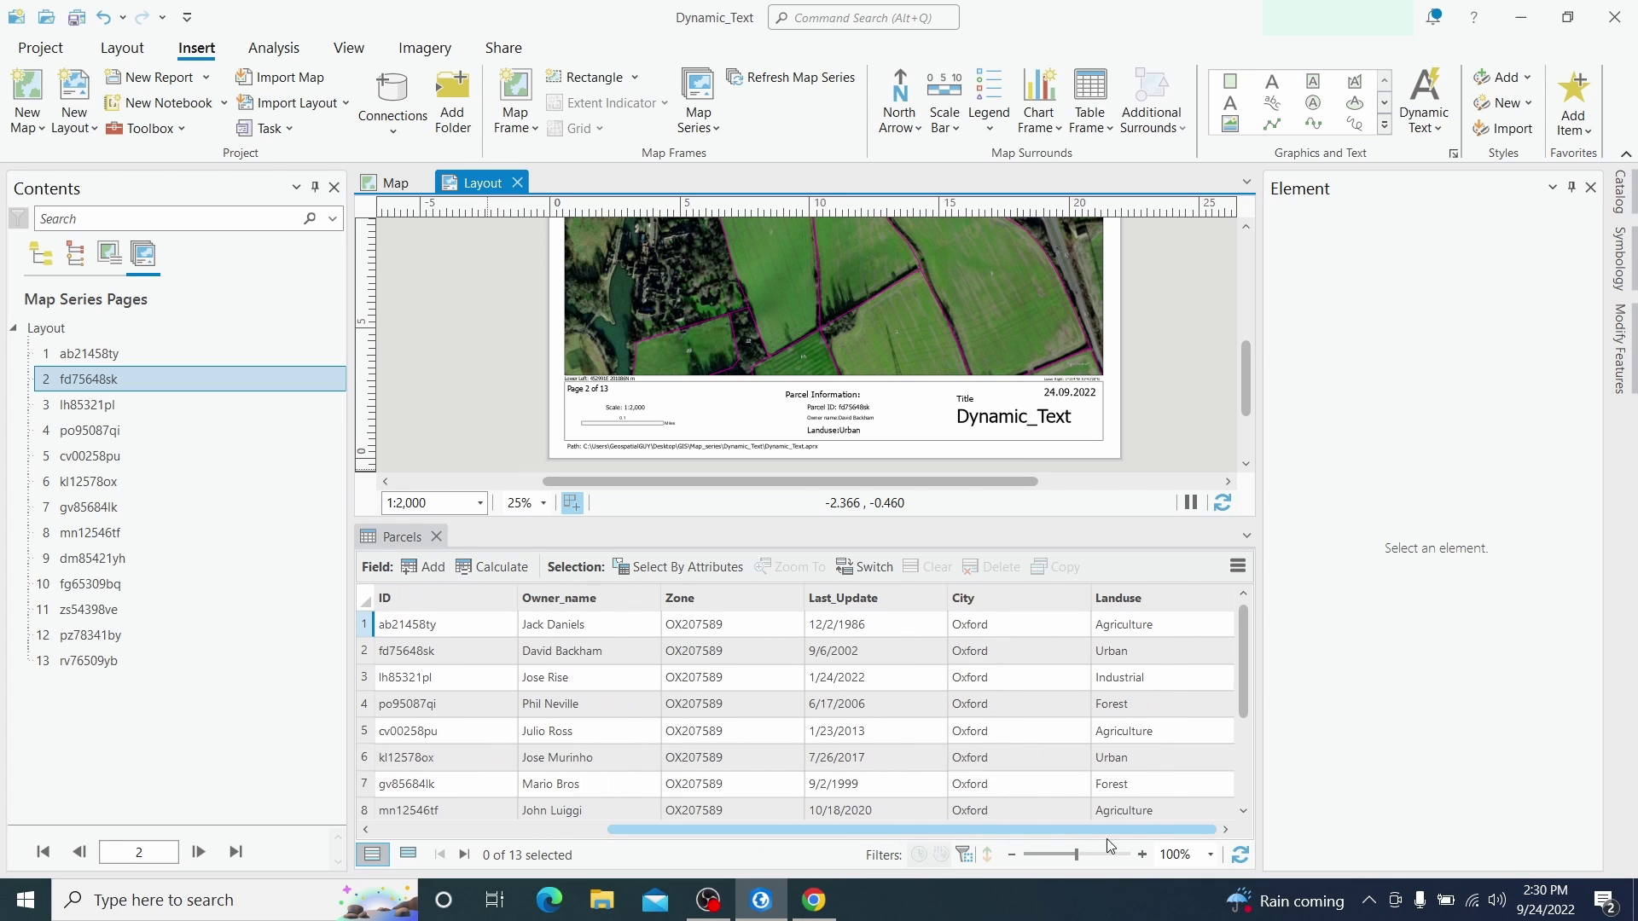
pyautogui.moveTo(960, 830); pyautogui.dragTo(729, 831)
pyautogui.click(436, 536)
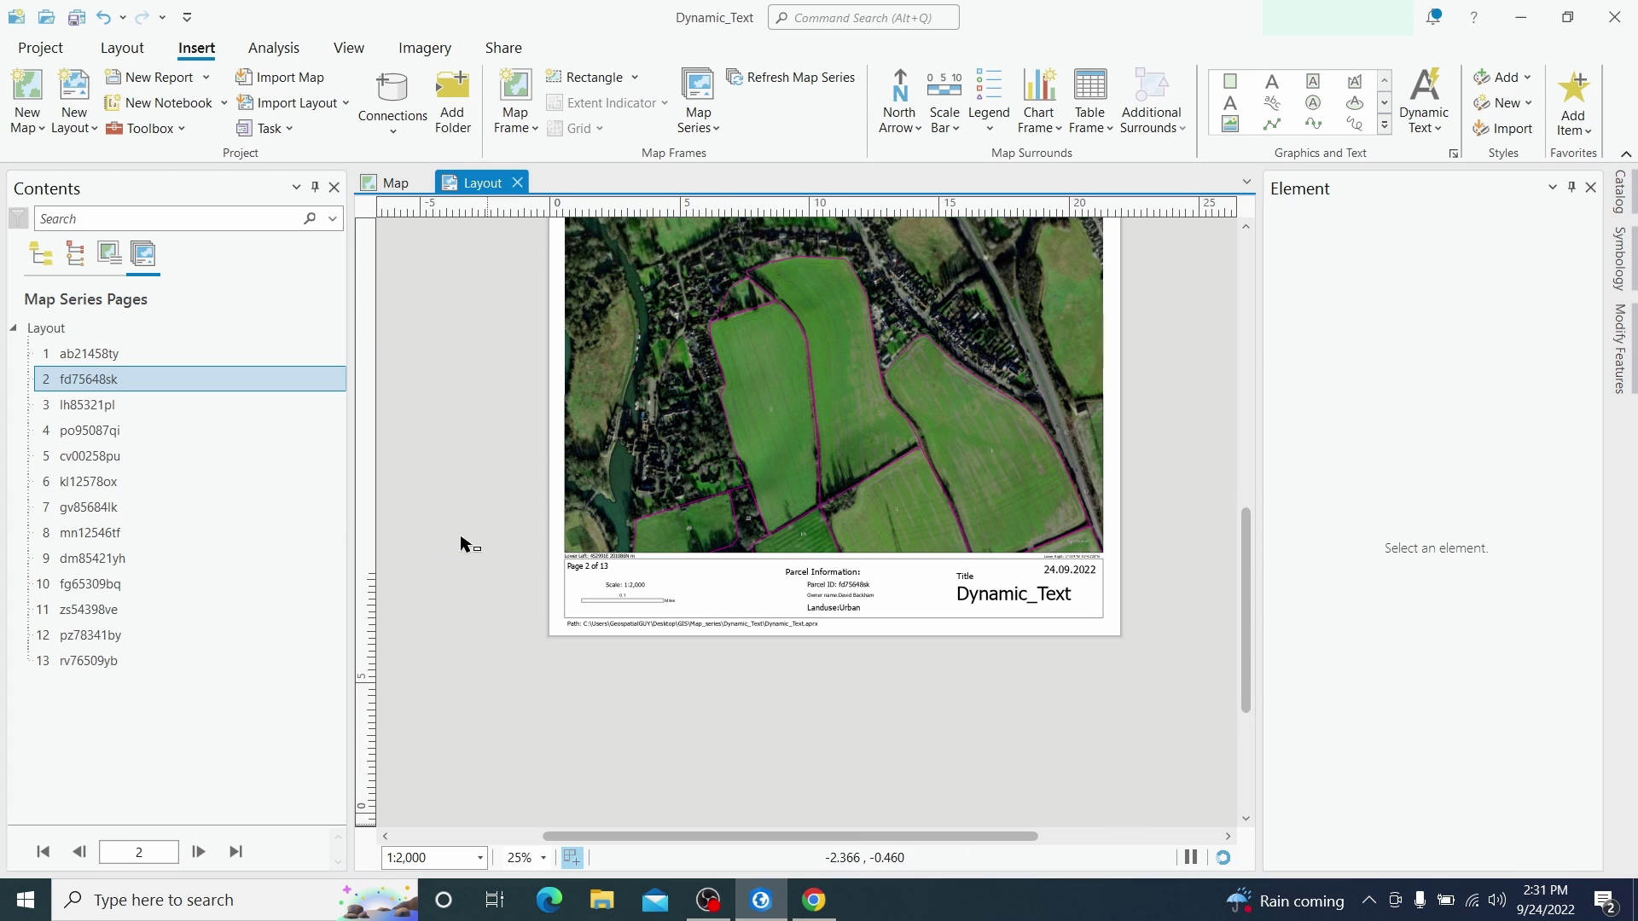
pyautogui.scroll(2, 691, 635)
# Switch to map series page 3, lh85321pl, and check its updated Page 3 of 13 and 1:1,000 texts
pyautogui.click(65, 414)
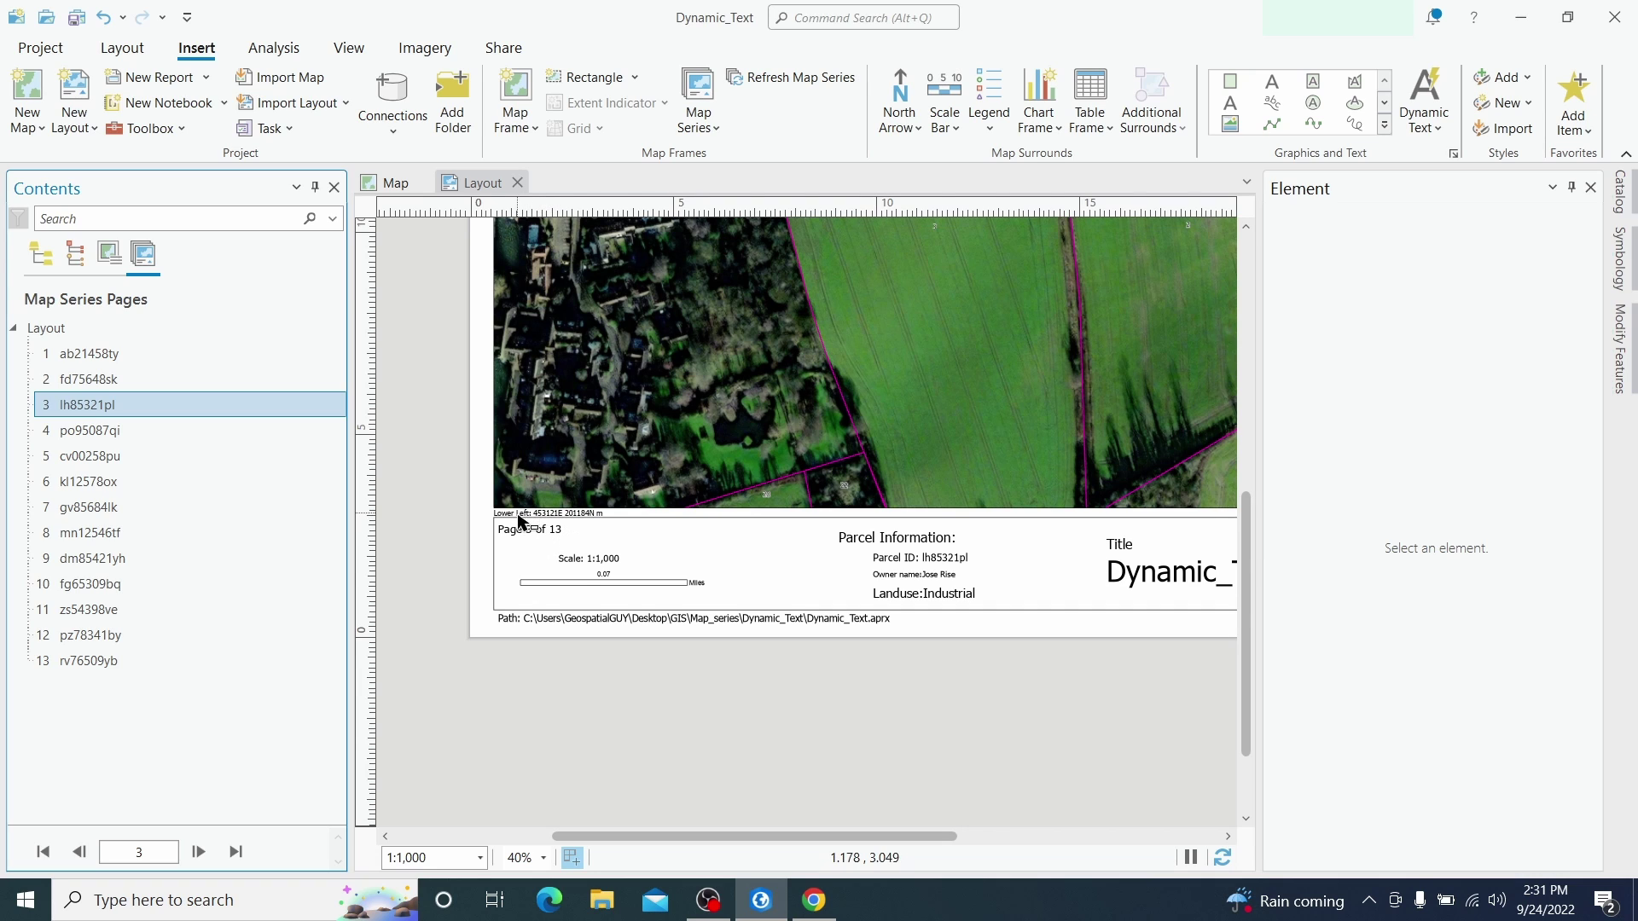
pyautogui.moveTo(795, 544); pyautogui.dragTo(505, 534)
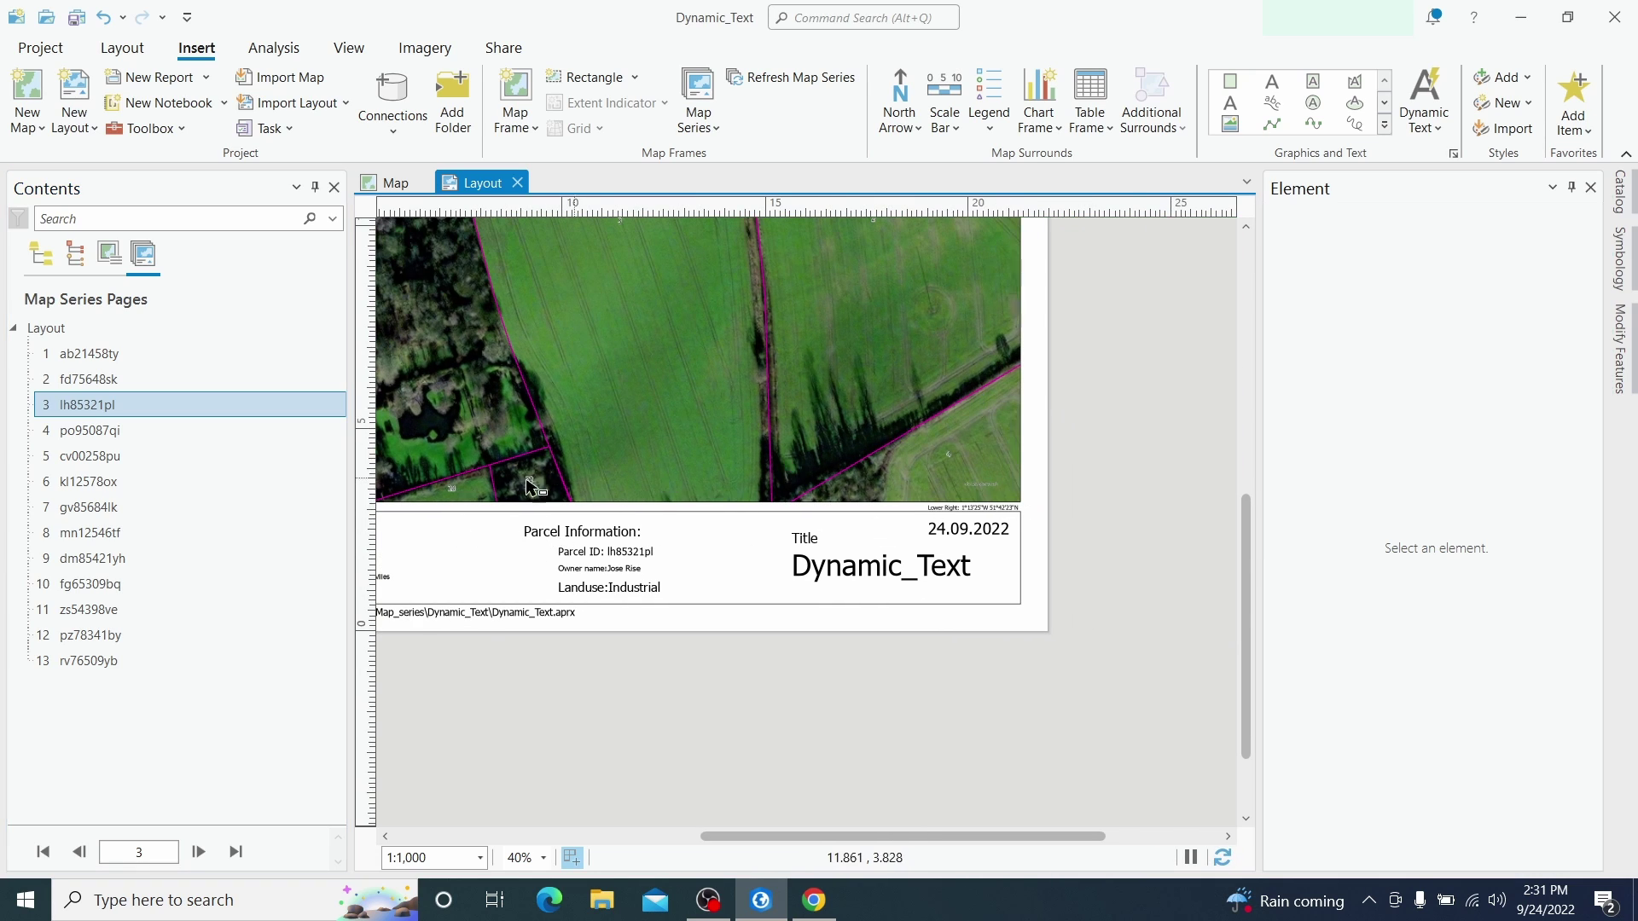
pyautogui.moveTo(577, 484); pyautogui.dragTo(911, 454)
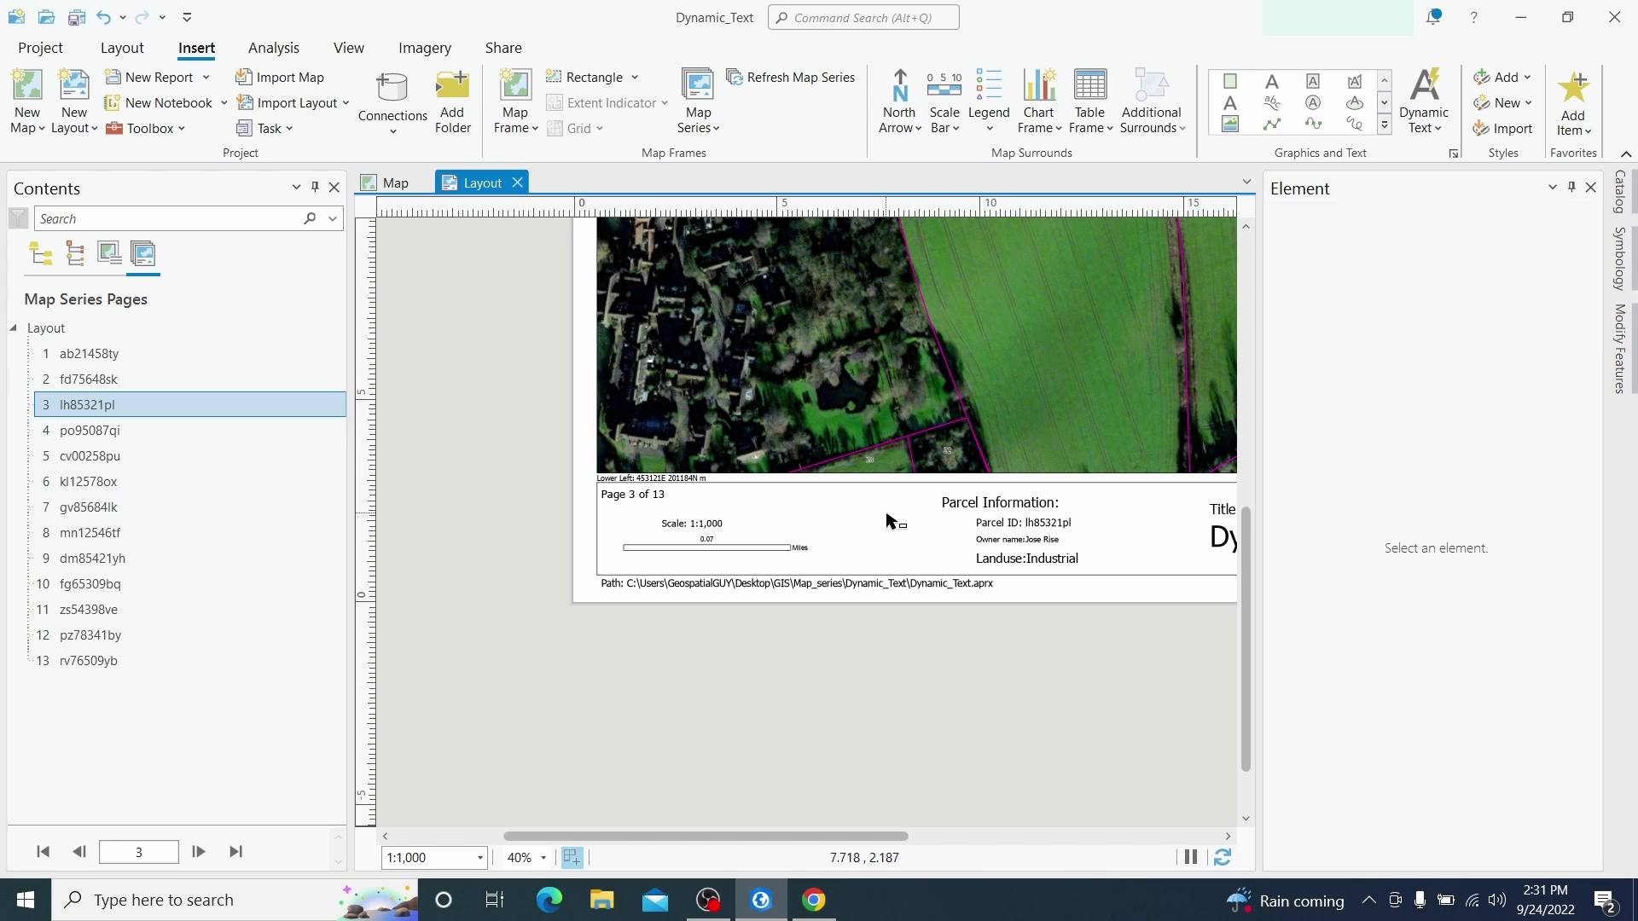
pyautogui.moveTo(708, 900)
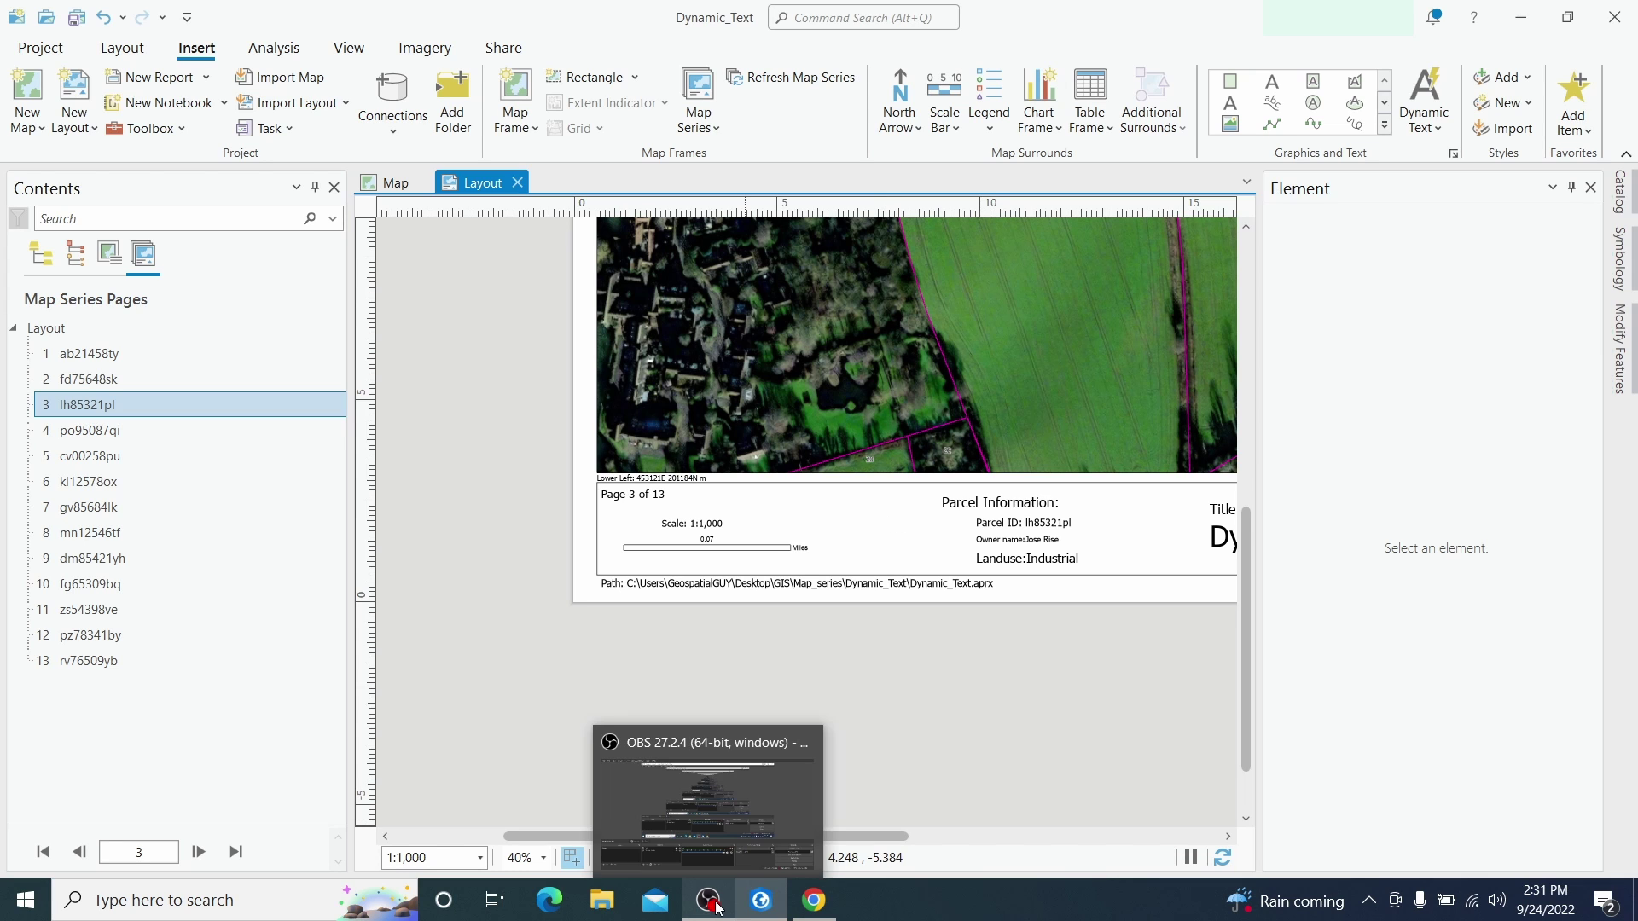